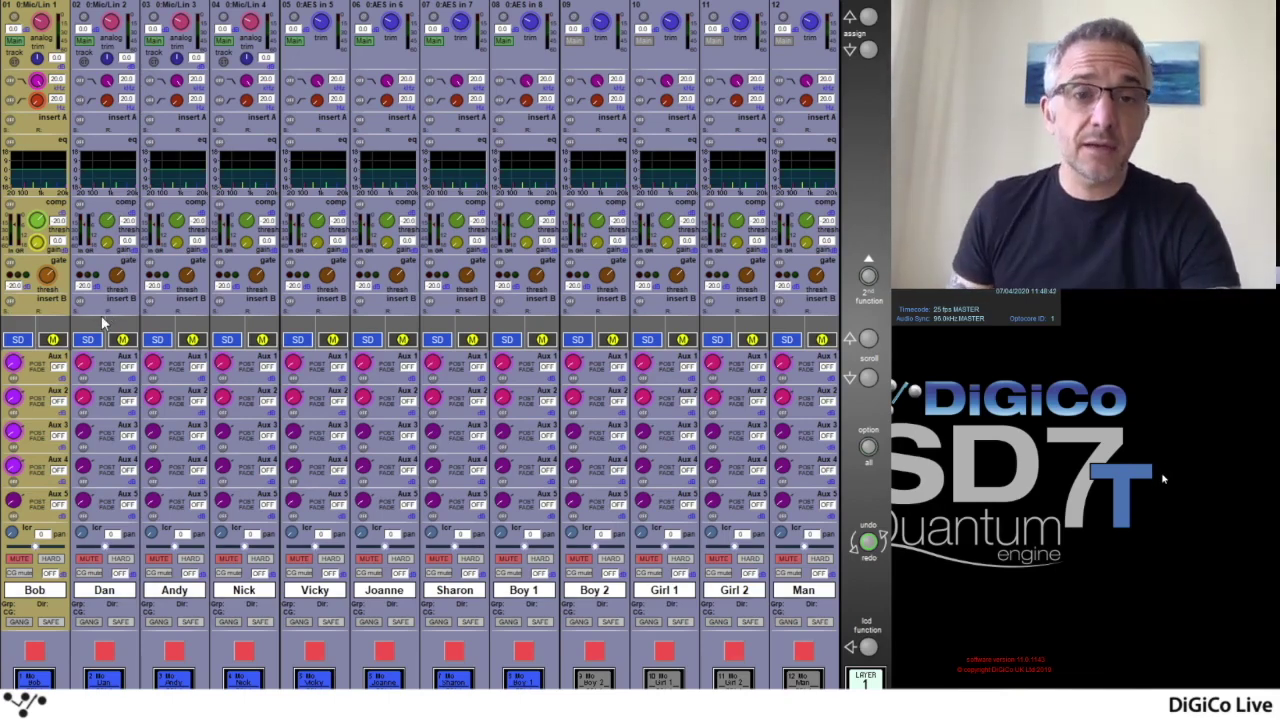
Switch channel 1 to the M processing view and back to SD
click(53, 344)
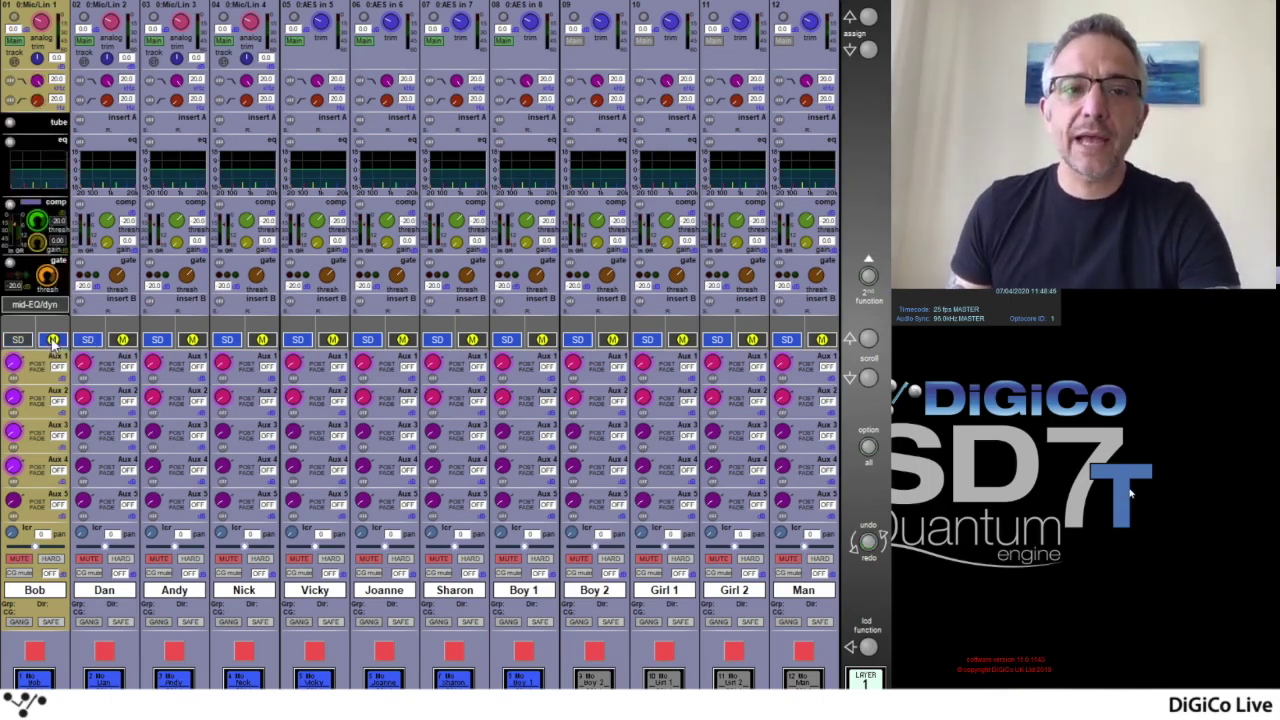
click(25, 343)
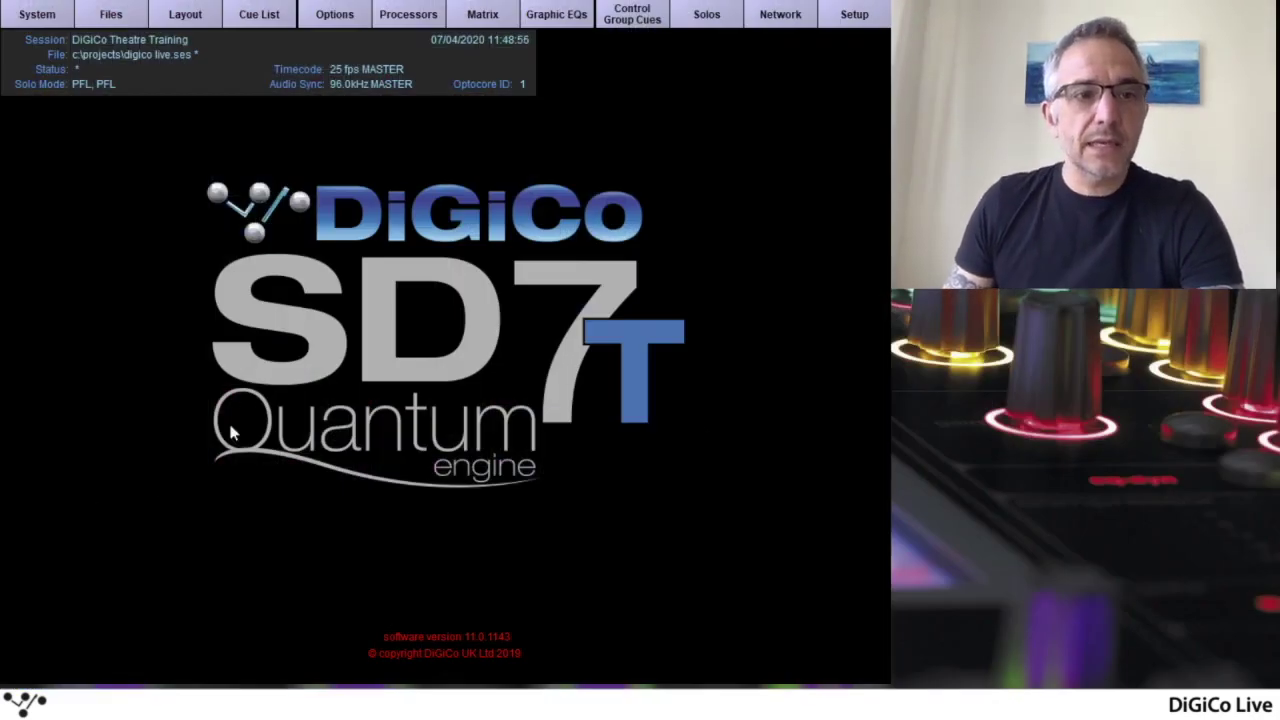
Inspect the crosspoint delays in Matrix Inputs, briefly assigning the mtx In 1 to Matrix 1 delay, and close the matrix from the levels view
click(483, 14)
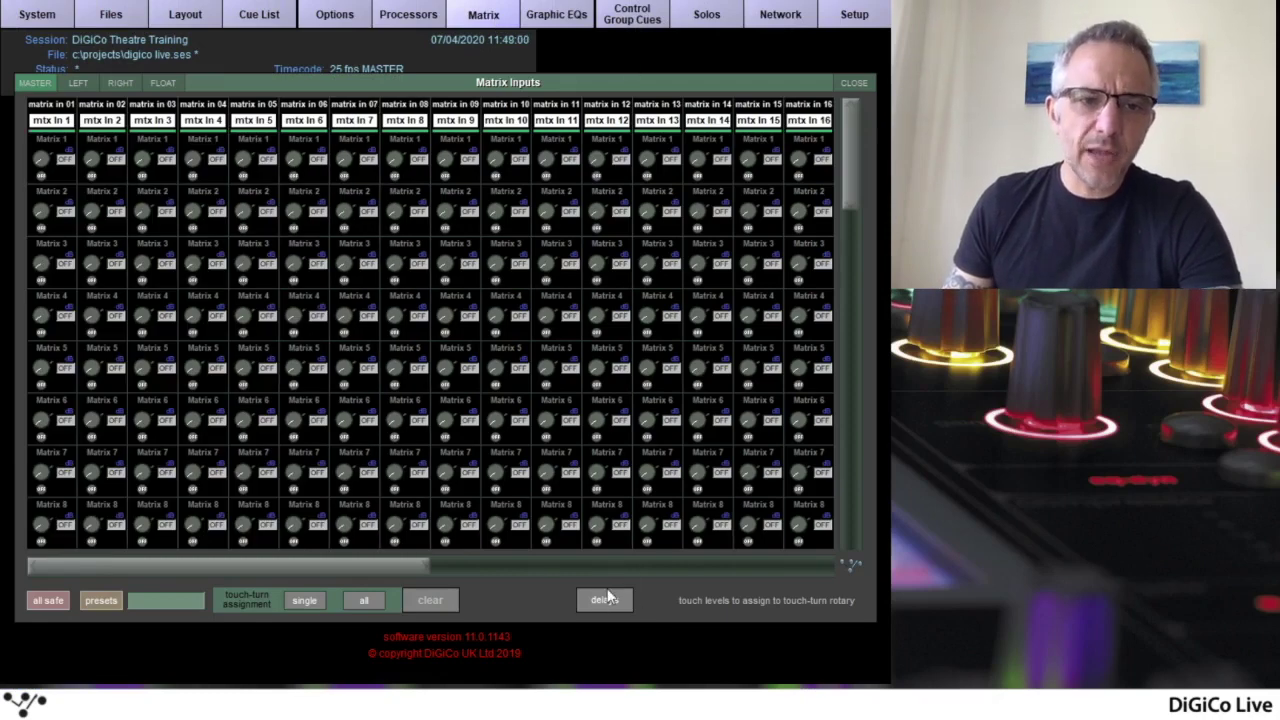
click(606, 599)
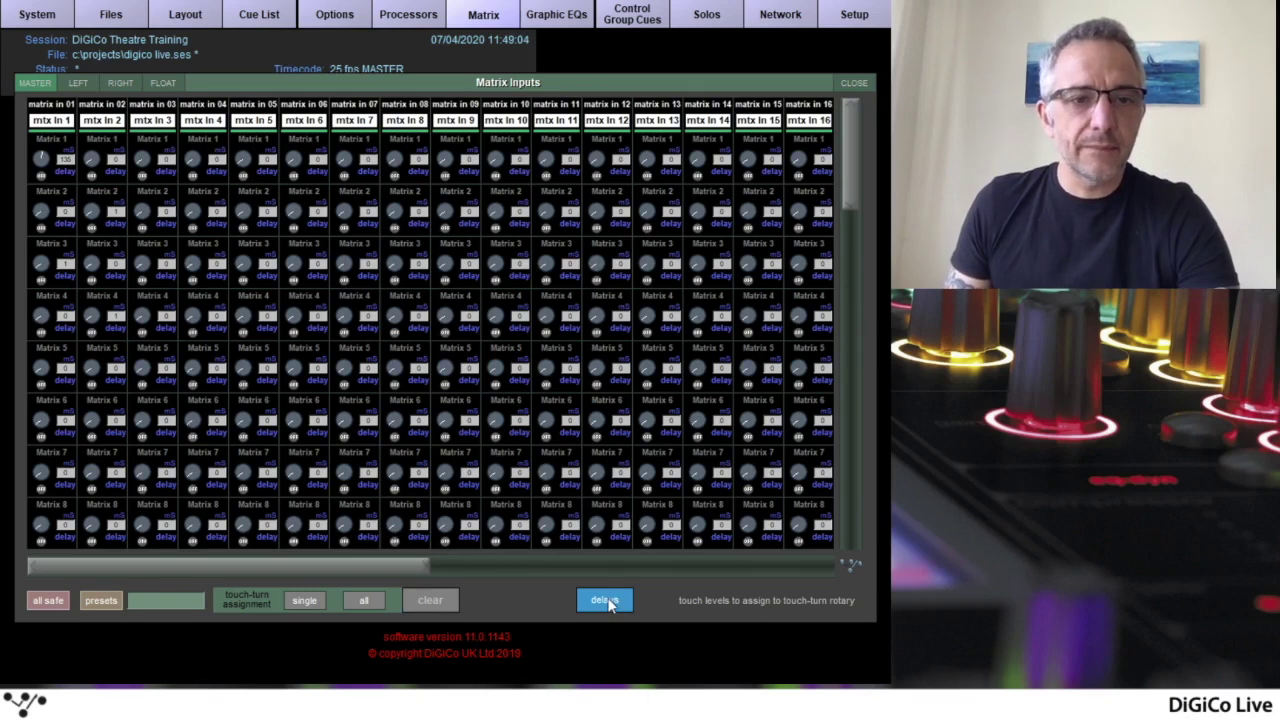
click(42, 162)
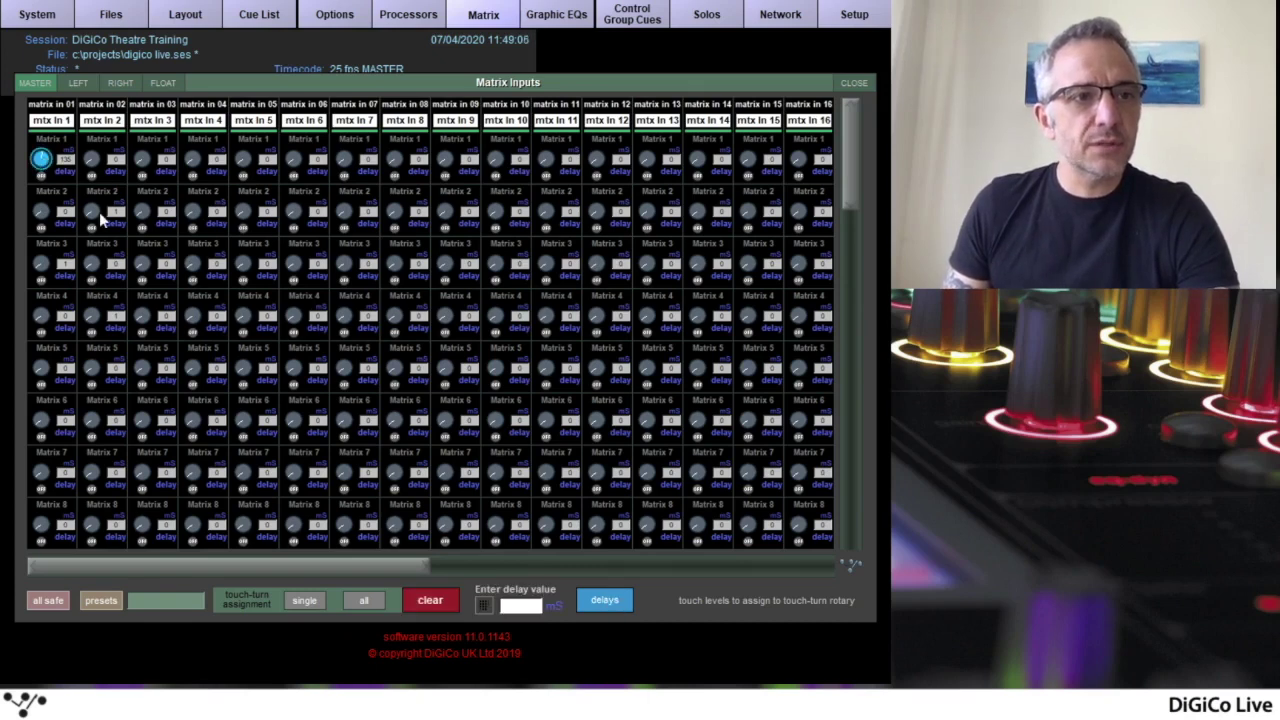
click(40, 158)
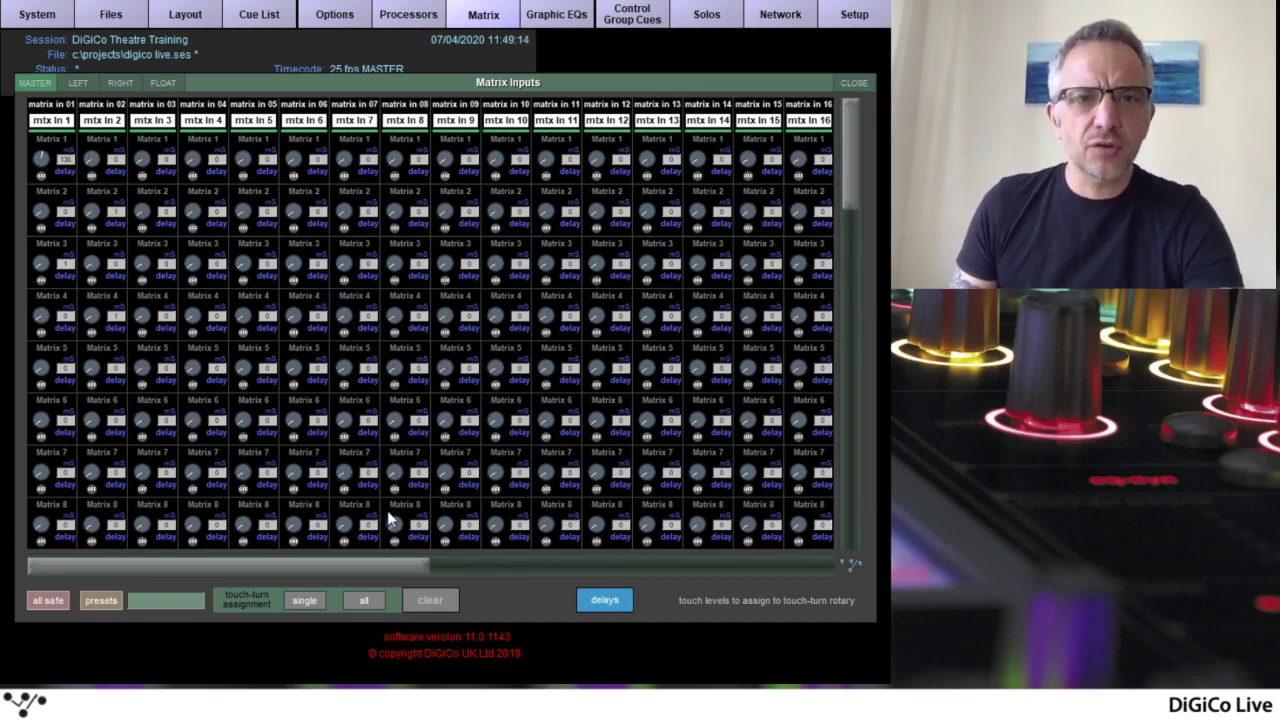
click(600, 603)
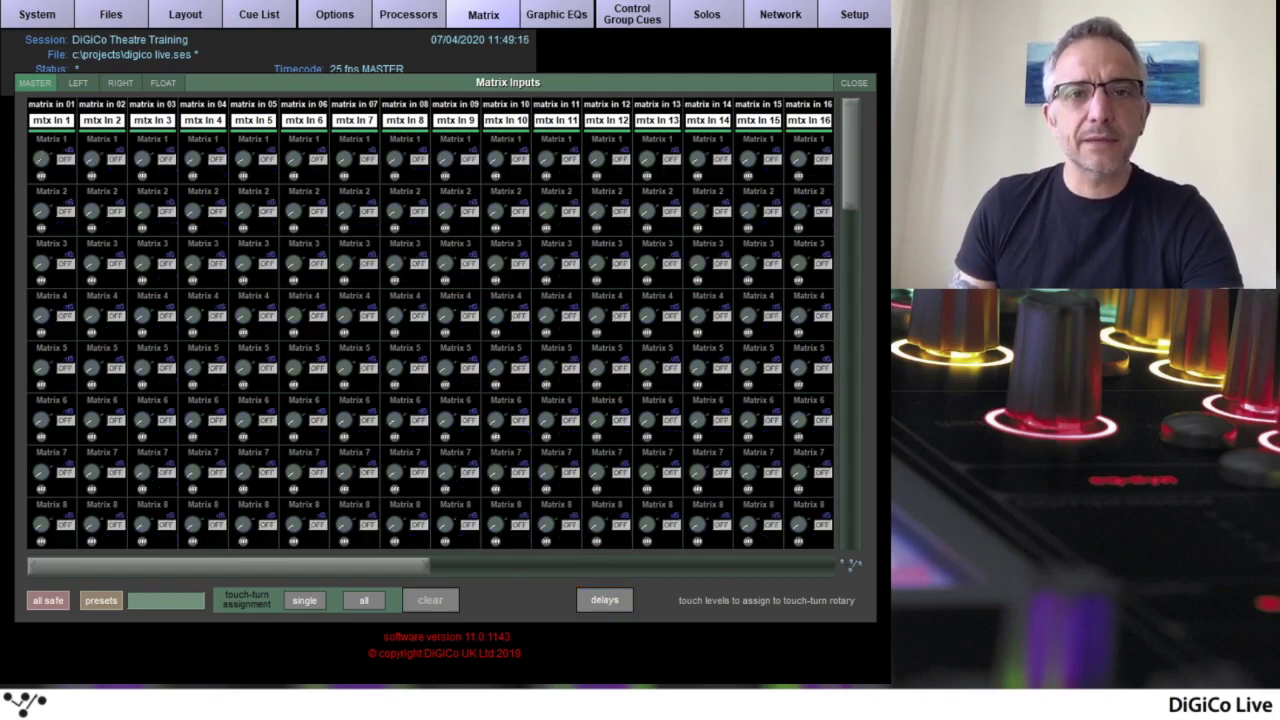
click(855, 83)
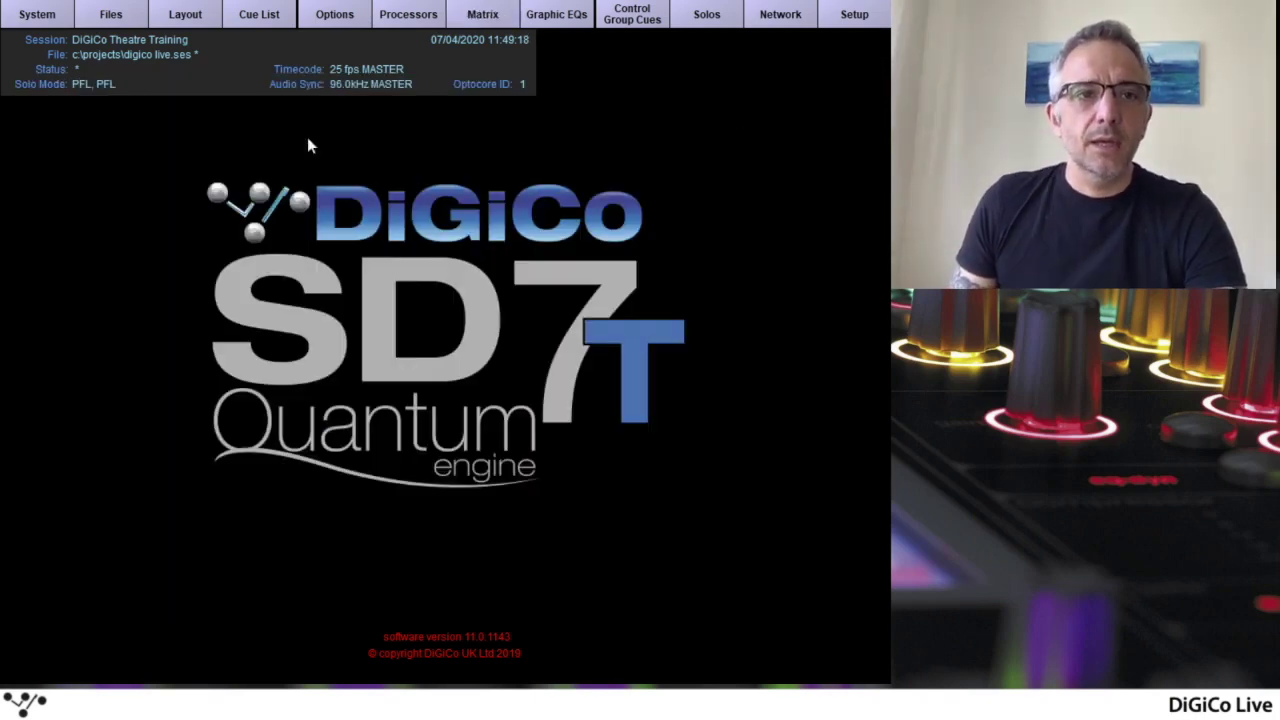
View the Cue List and its available functions, and close it
click(252, 14)
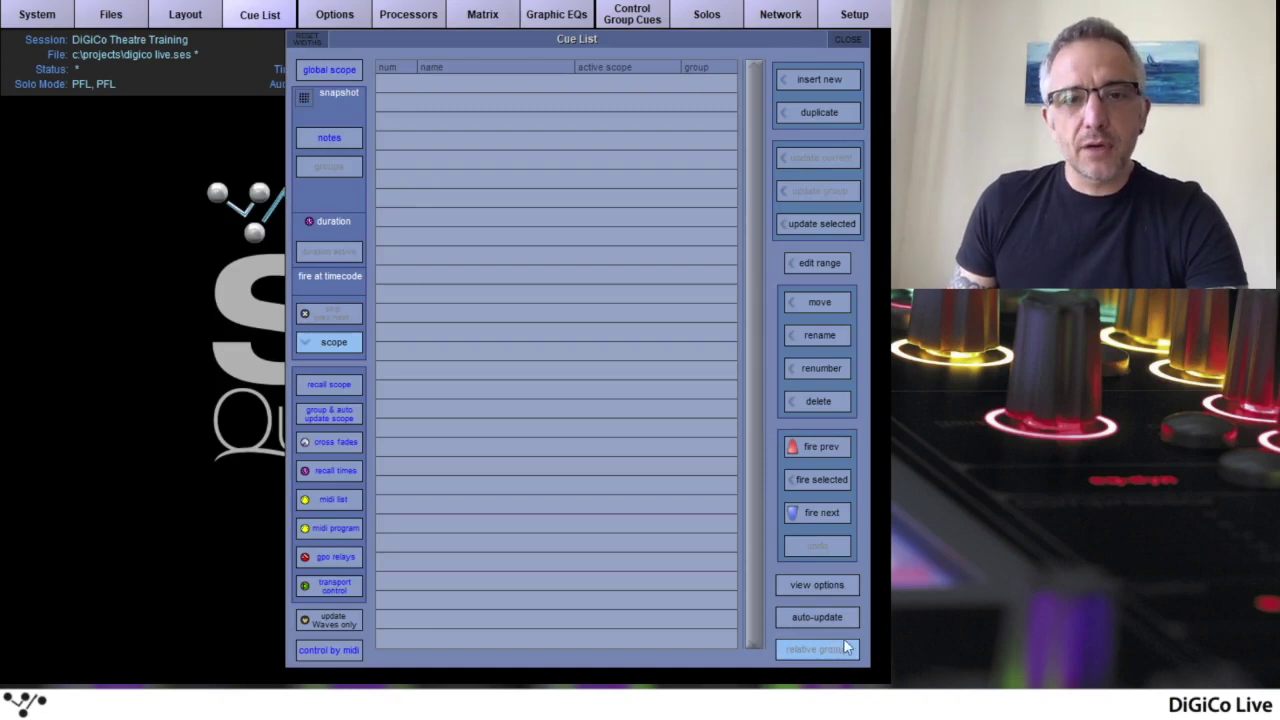
click(848, 39)
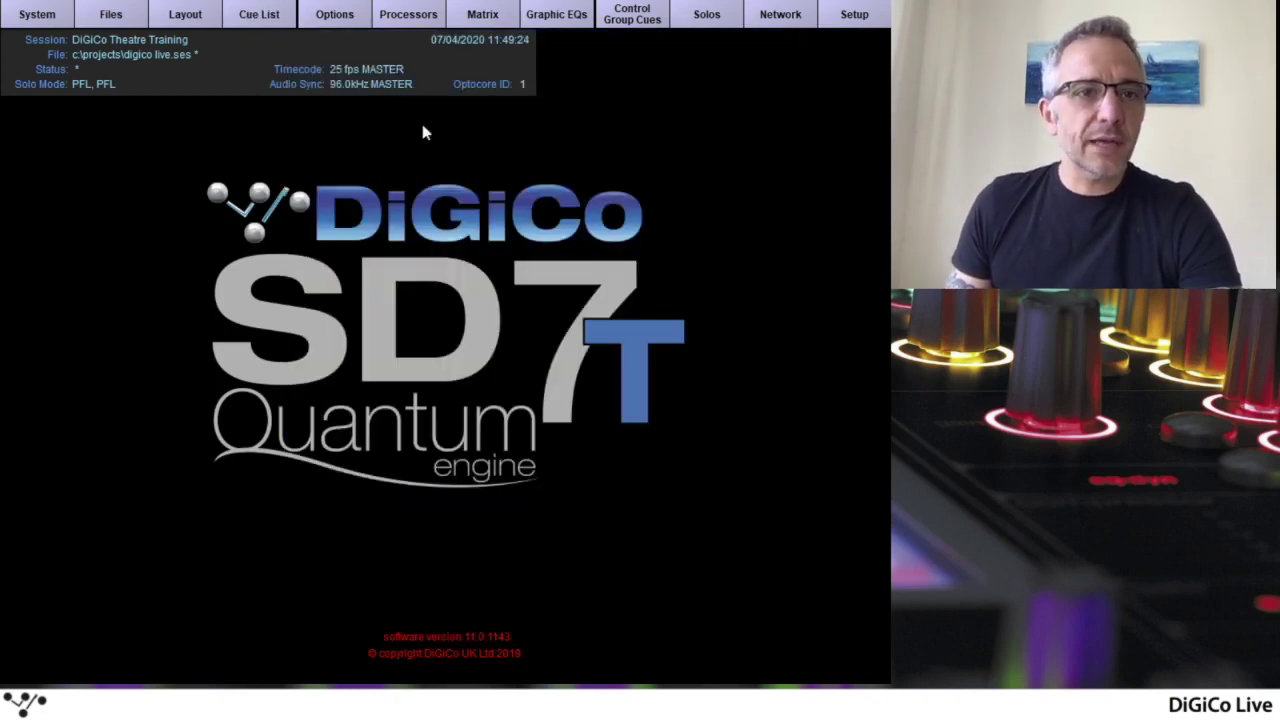
In the Theatre options, switch Option/All Button between channels & gangs and cue auto-update, leaving cue auto-update selected
click(336, 16)
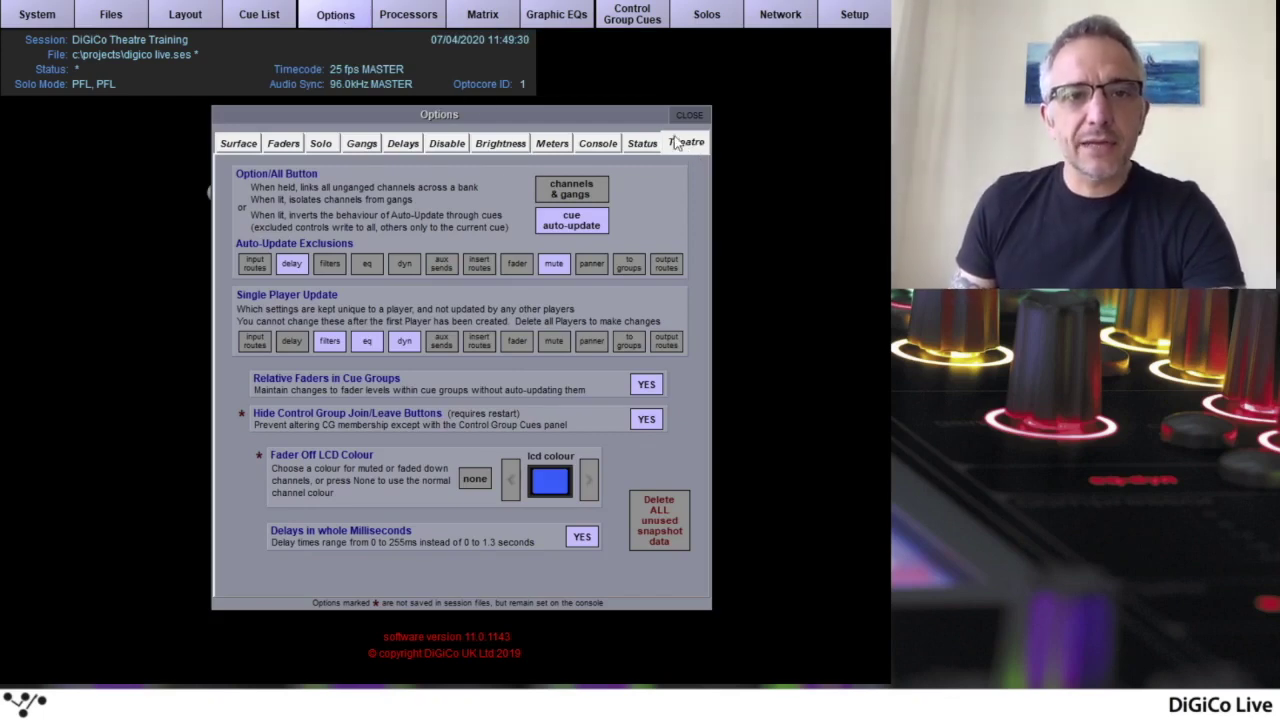
click(577, 188)
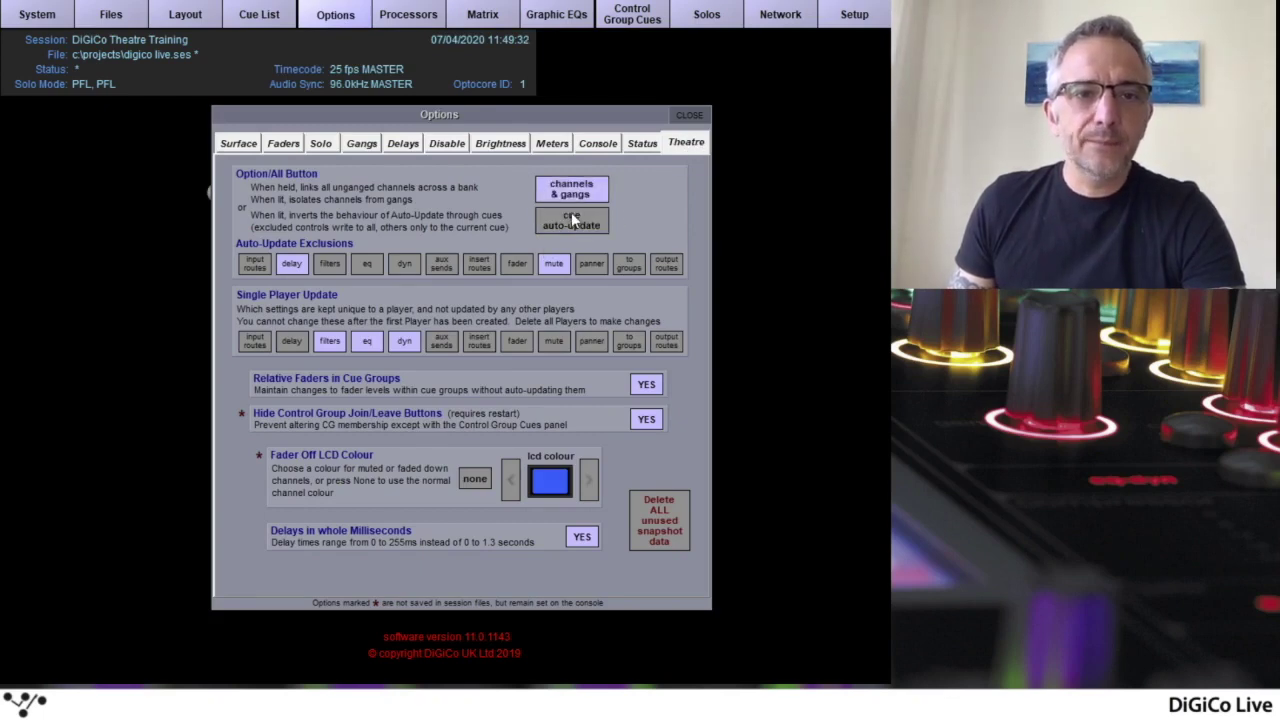
click(578, 188)
click(577, 188)
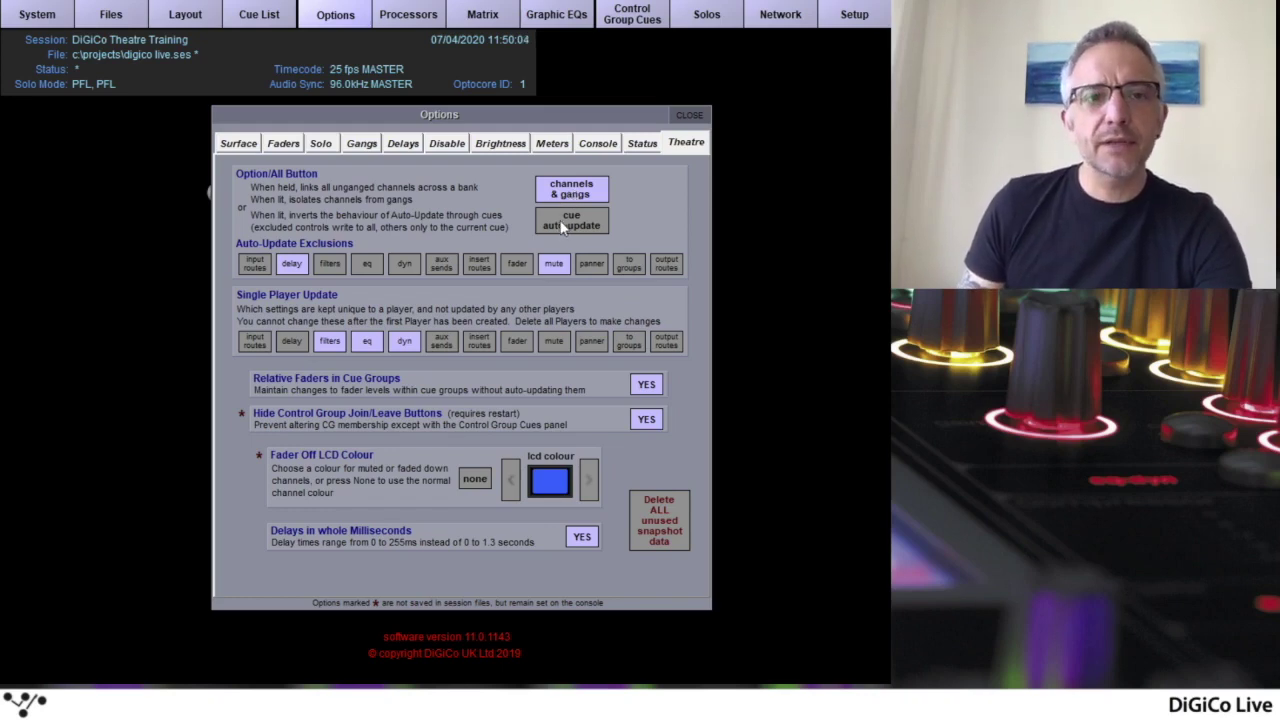
click(591, 221)
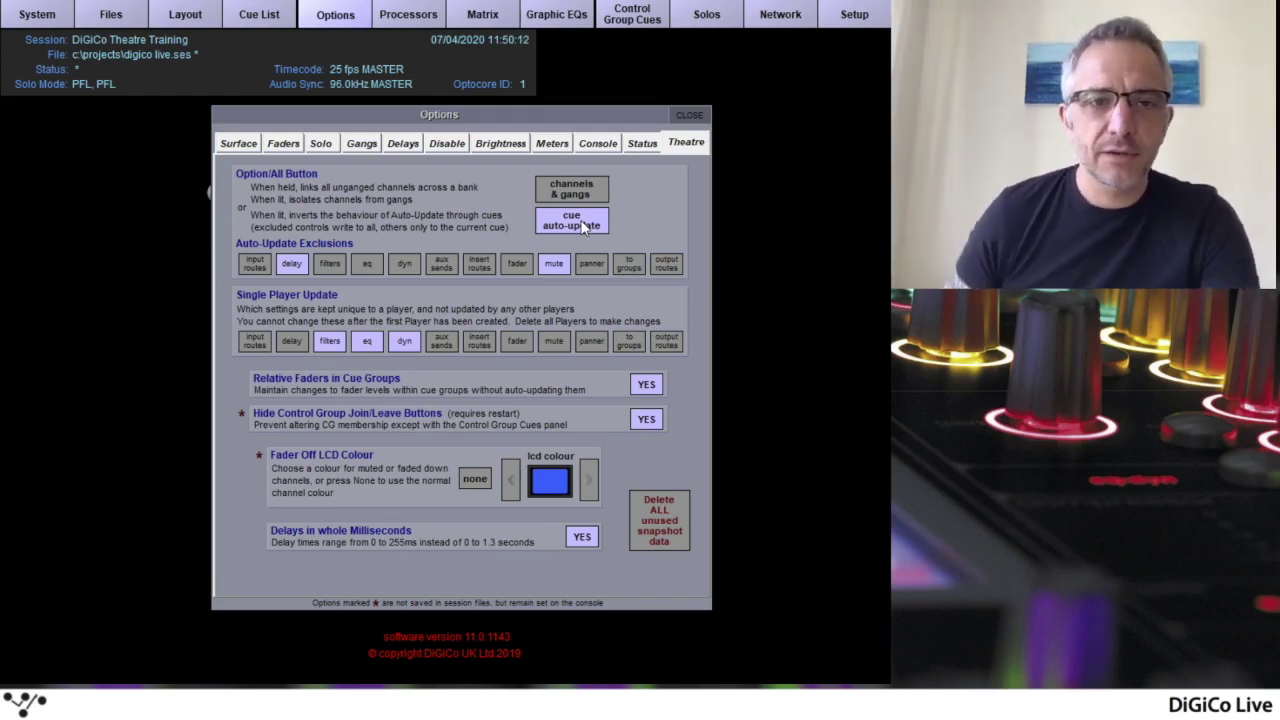
click(585, 222)
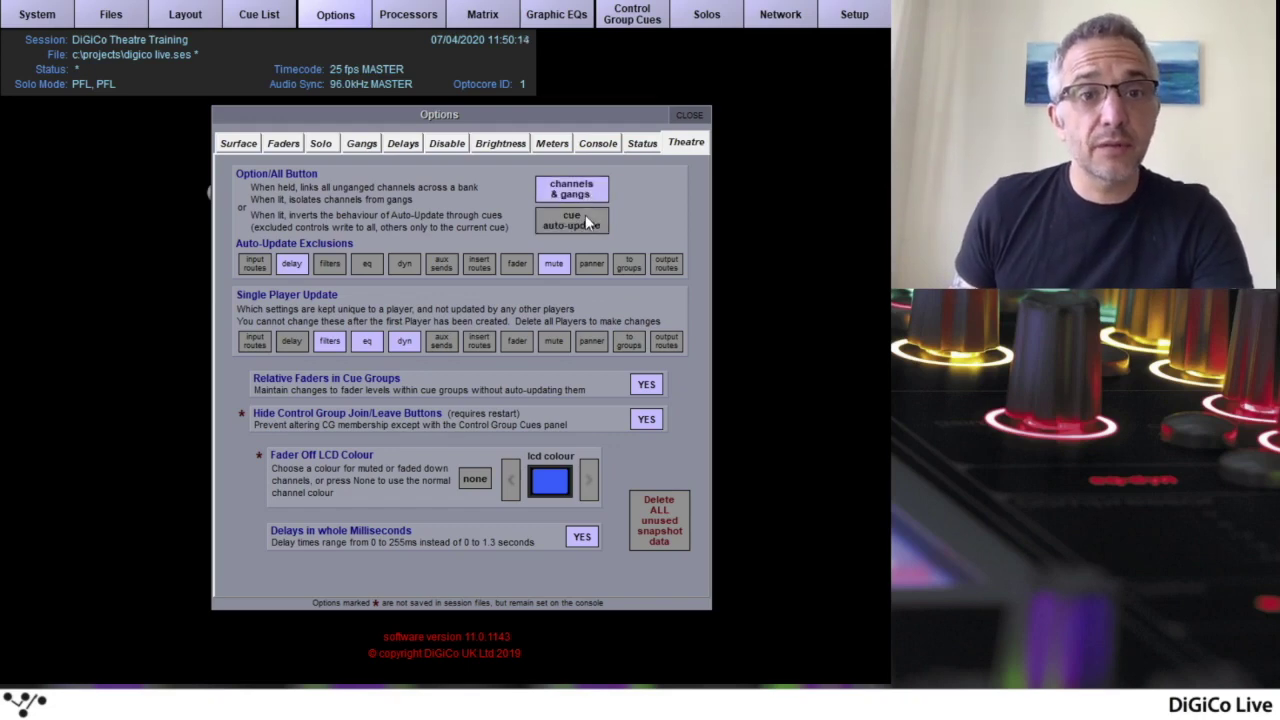
click(585, 222)
click(585, 222)
click(584, 222)
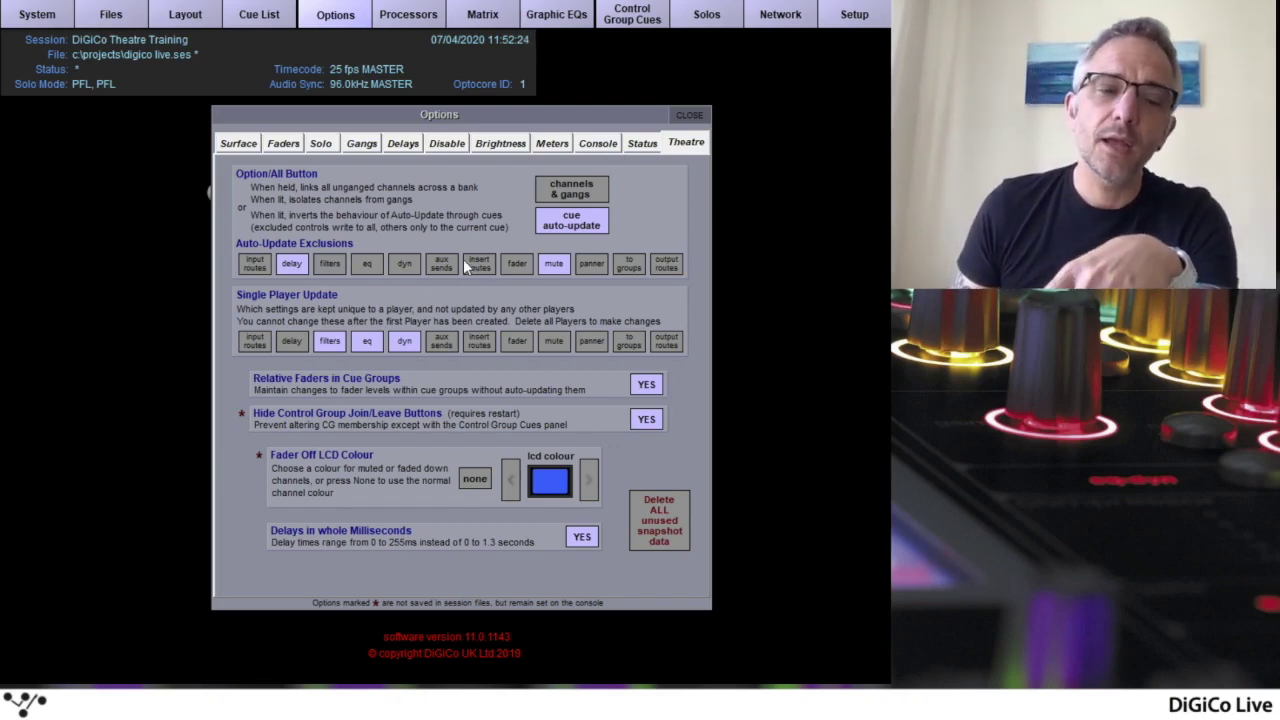
Add fader to the Auto-Update Exclusions and remove it again
click(524, 265)
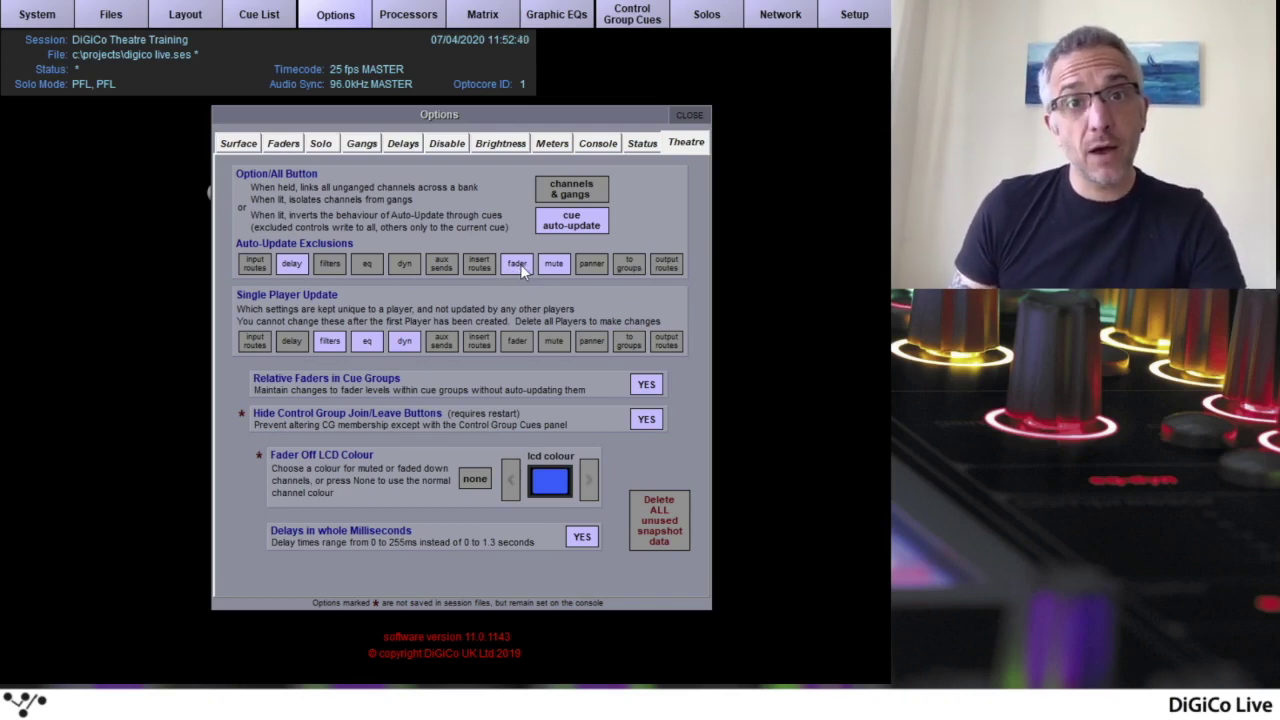
click(519, 265)
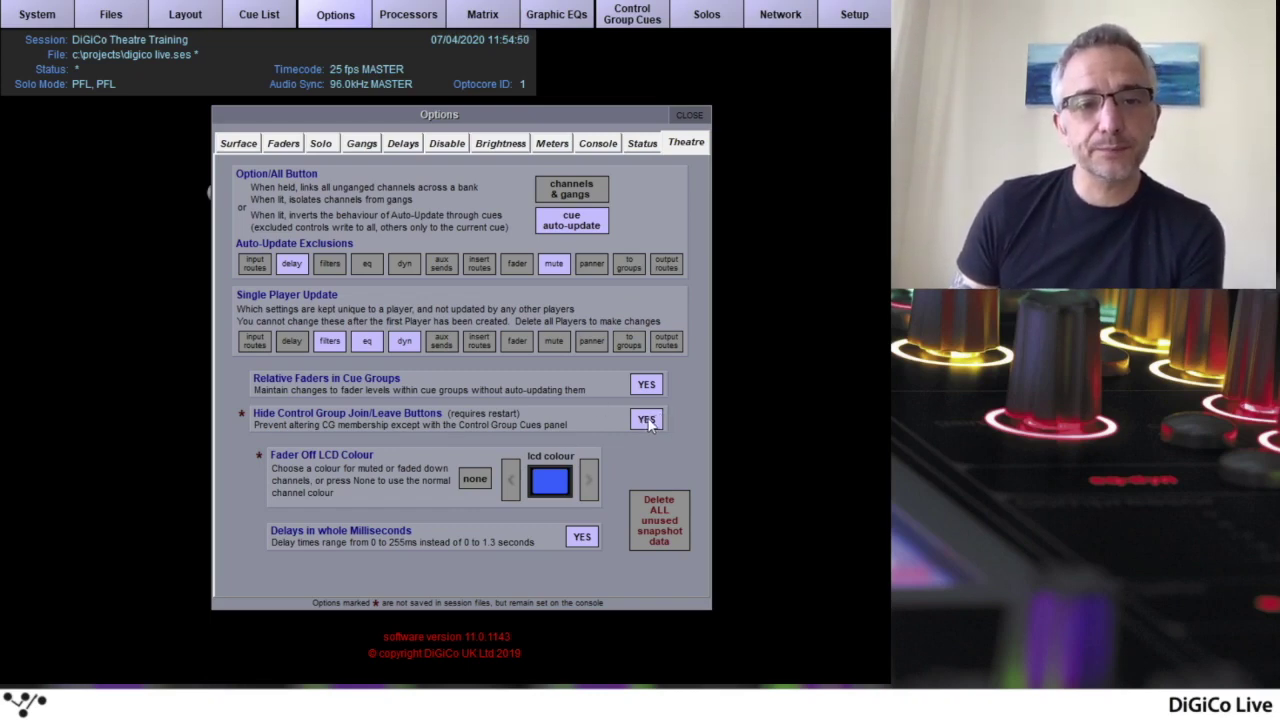
Set the Fader Off LCD Colour to a medium blue, set Delays in whole Milliseconds to NO, and close the options
click(584, 483)
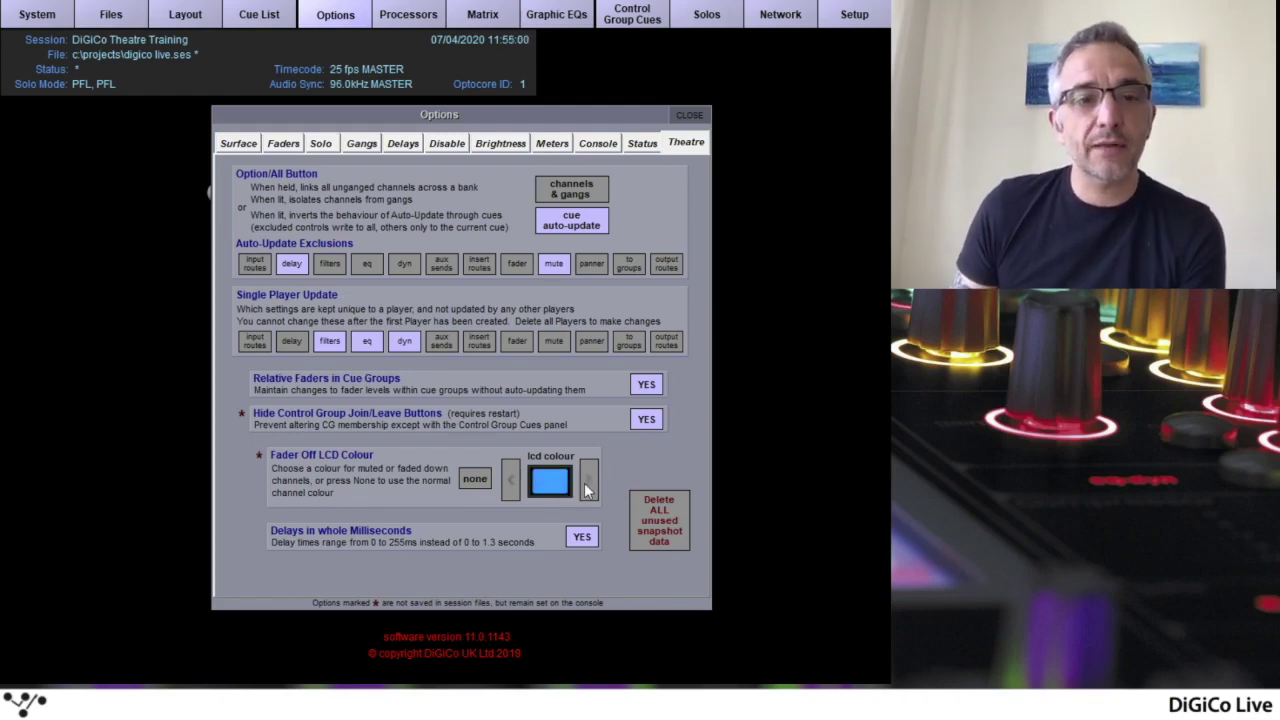
click(513, 480)
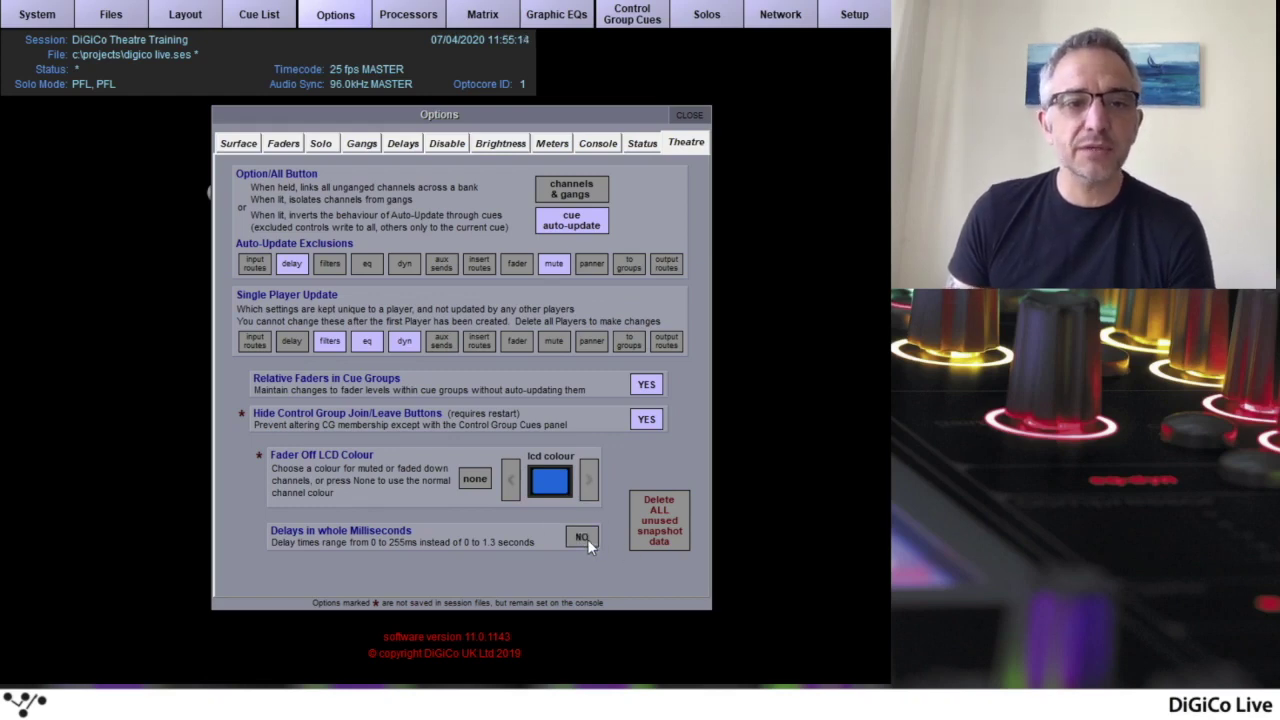
click(689, 115)
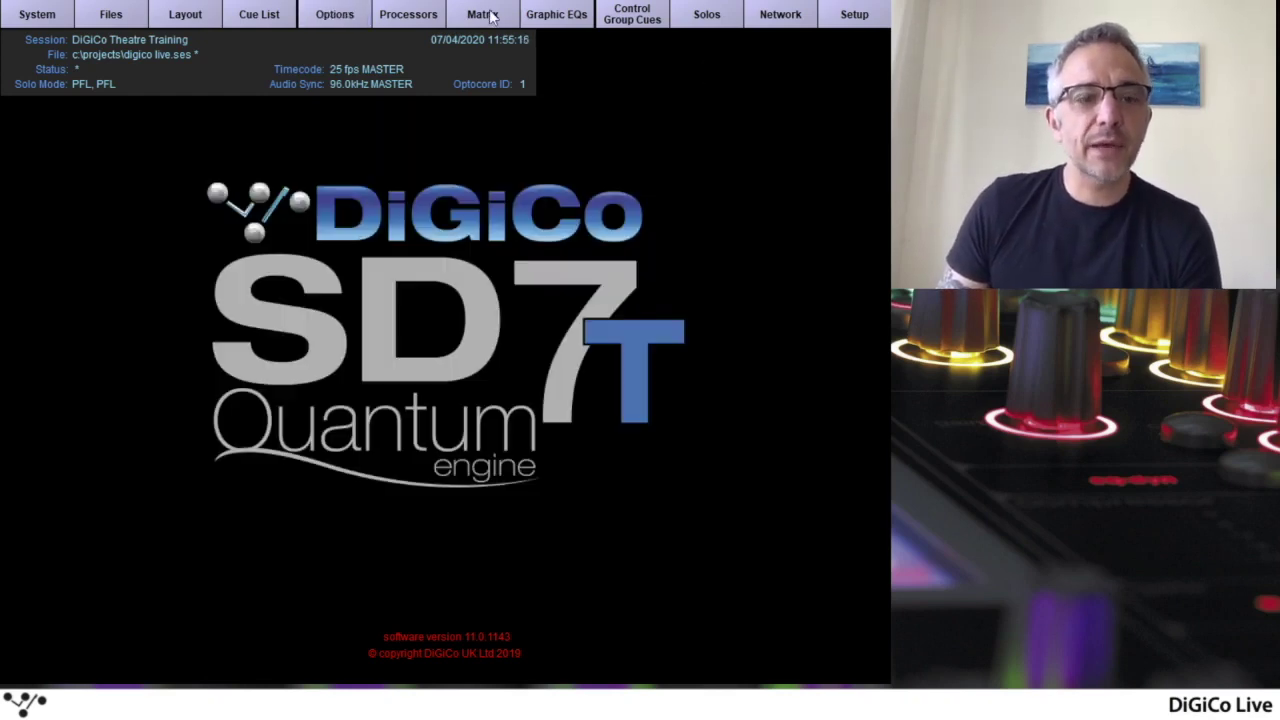
Show the Matrix Inputs delays, adjust the mtx In 1 to Matrix 1 delay in fine increments, and close the matrix
click(490, 16)
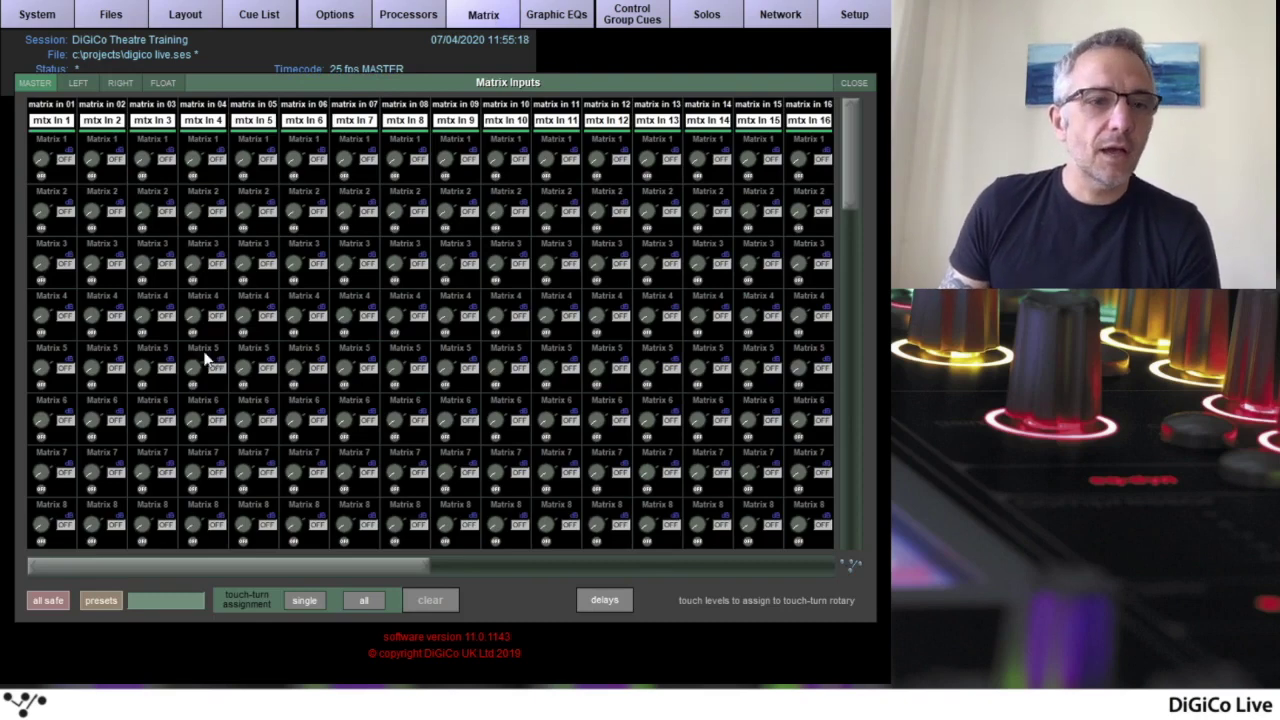
click(611, 599)
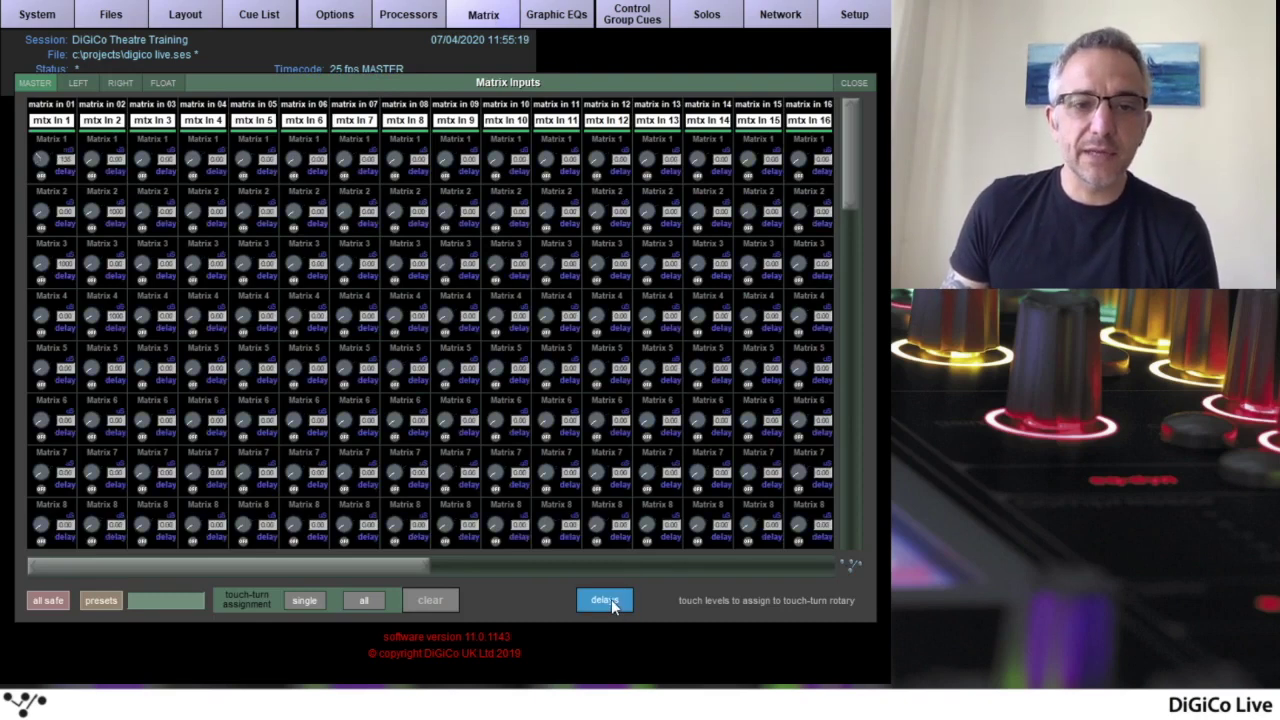
click(41, 160)
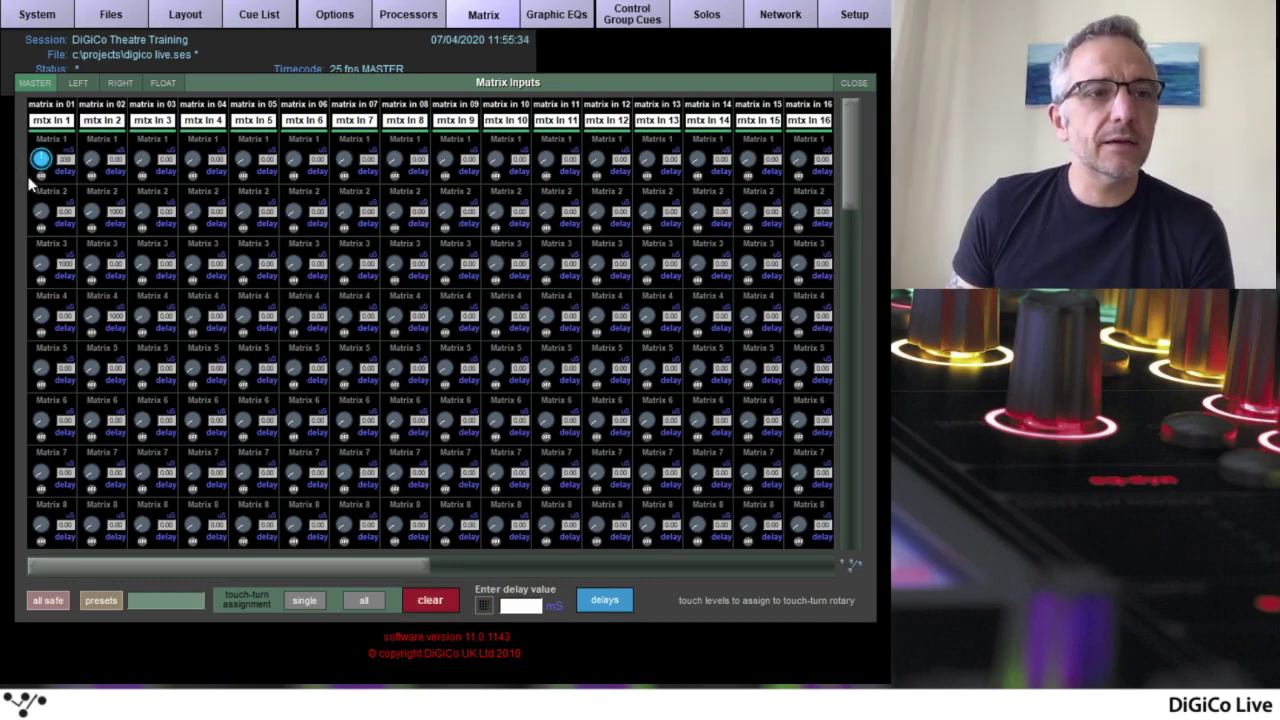
click(862, 84)
Set Delays in whole Milliseconds to YES and adjust the mtx In 1 to Matrix 1 delay
click(333, 16)
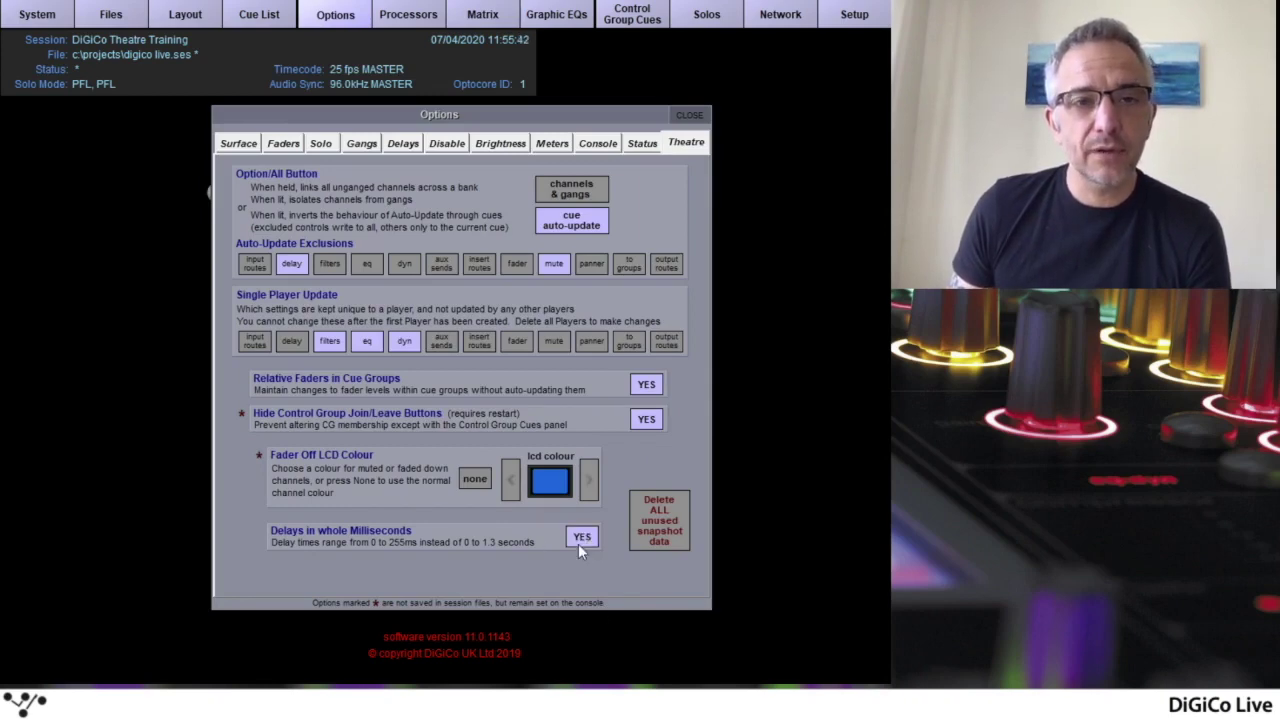
click(484, 15)
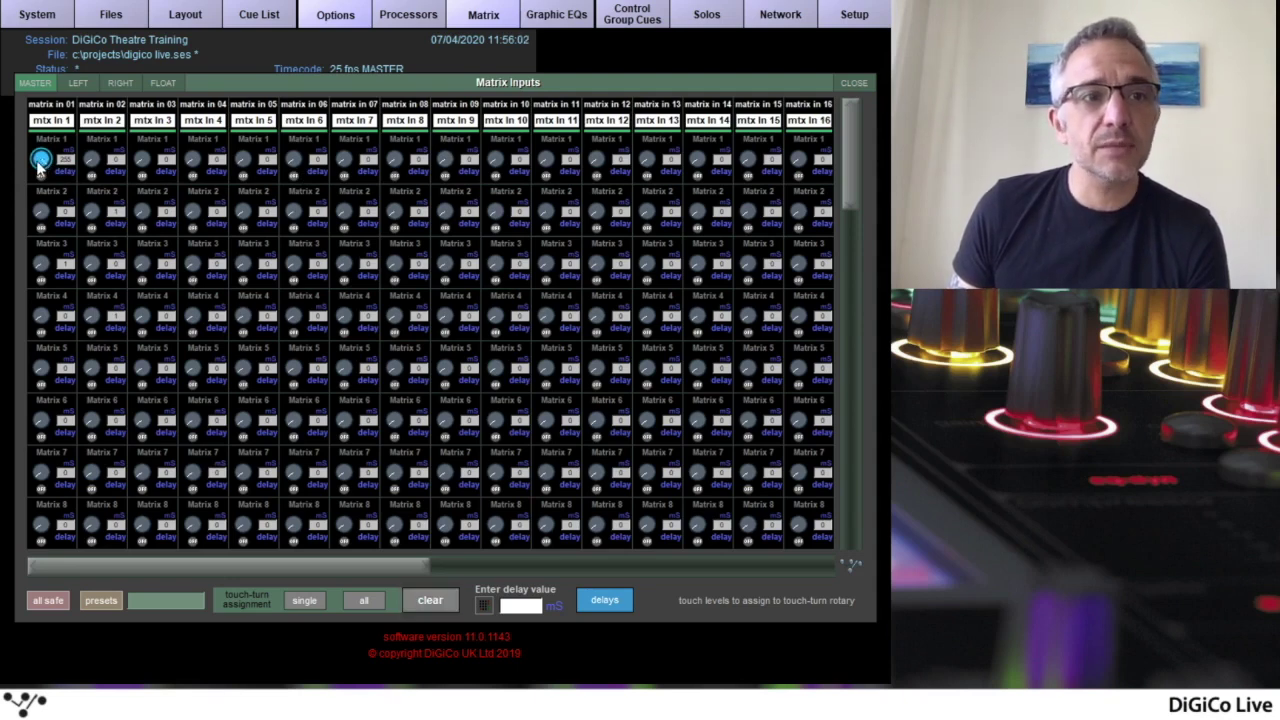
mouse_move(42, 165)
mouse_down()
mouse_move(26, 167)
mouse_move(36, 170)
mouse_up()
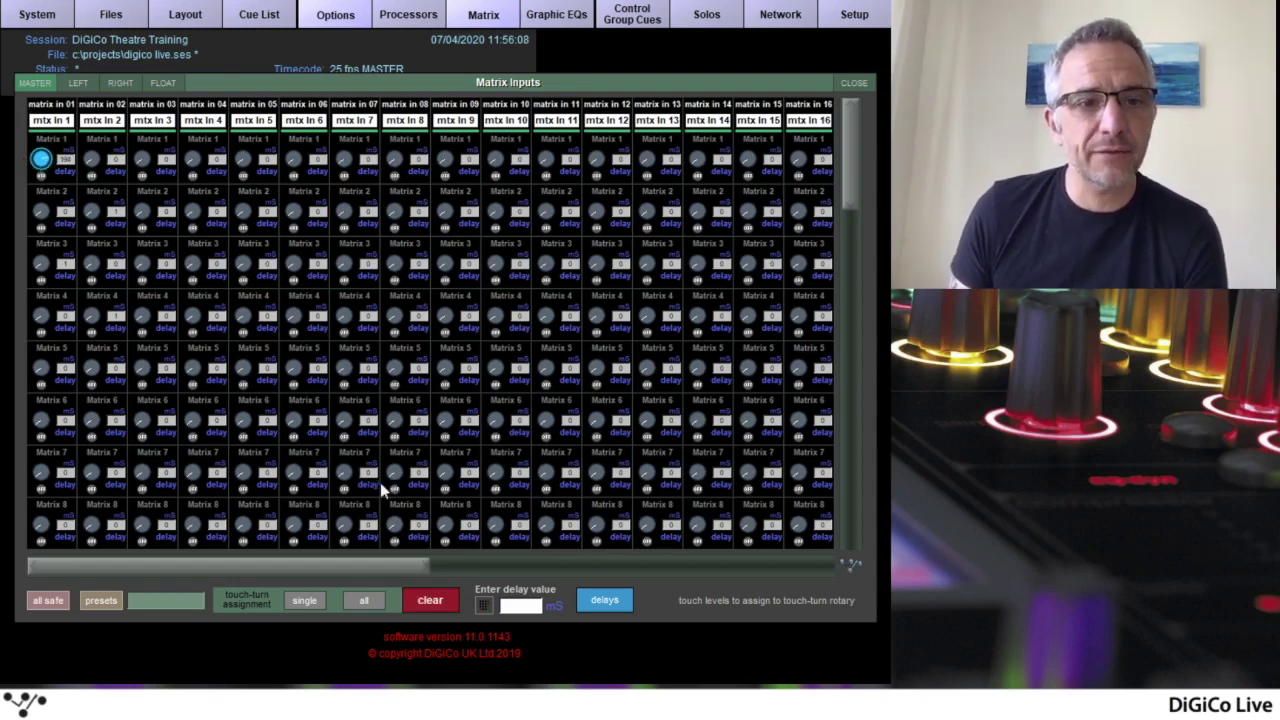
Bring up and dismiss the delay value keypad, return the Matrix Inputs to levels, and close the matrix
click(483, 605)
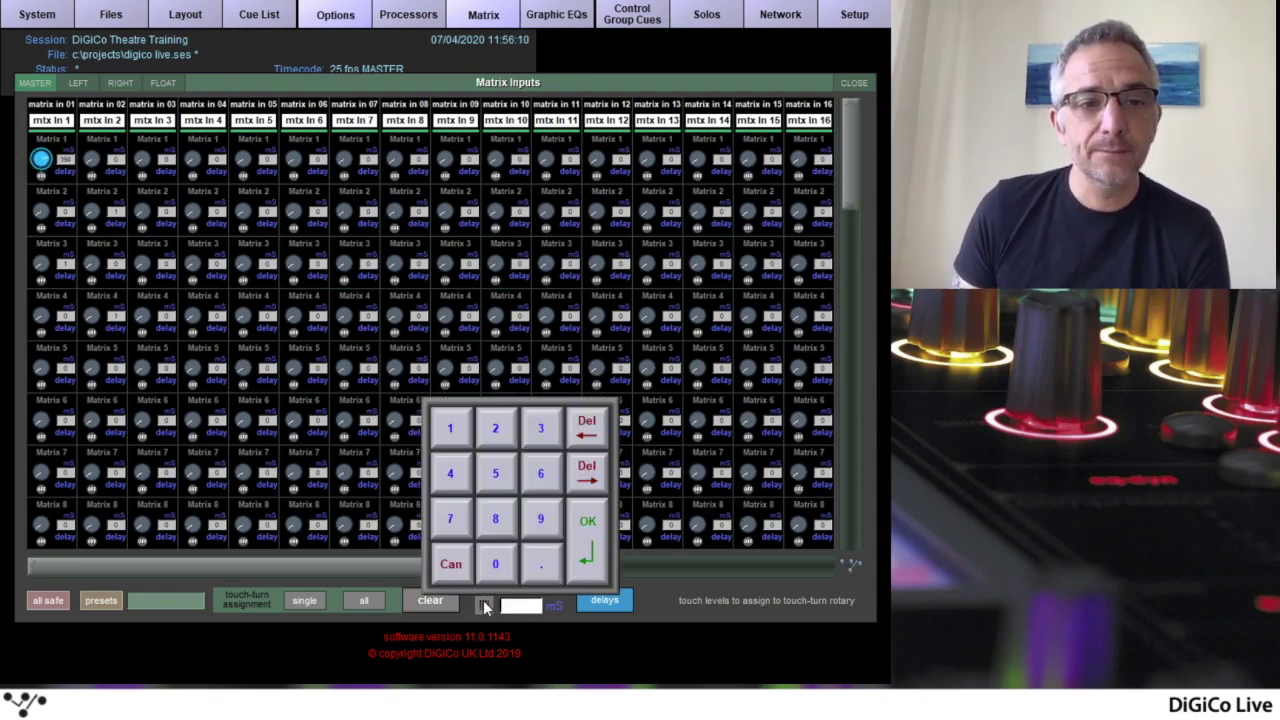
click(483, 605)
click(483, 605)
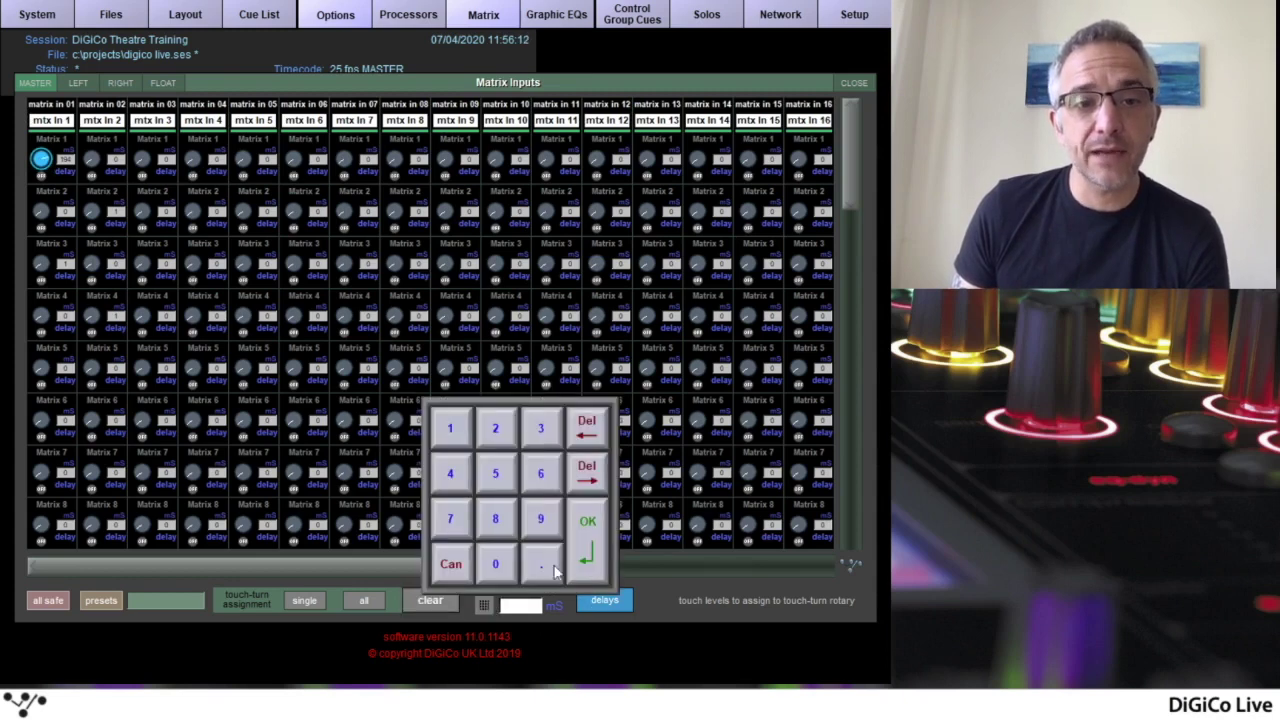
click(587, 543)
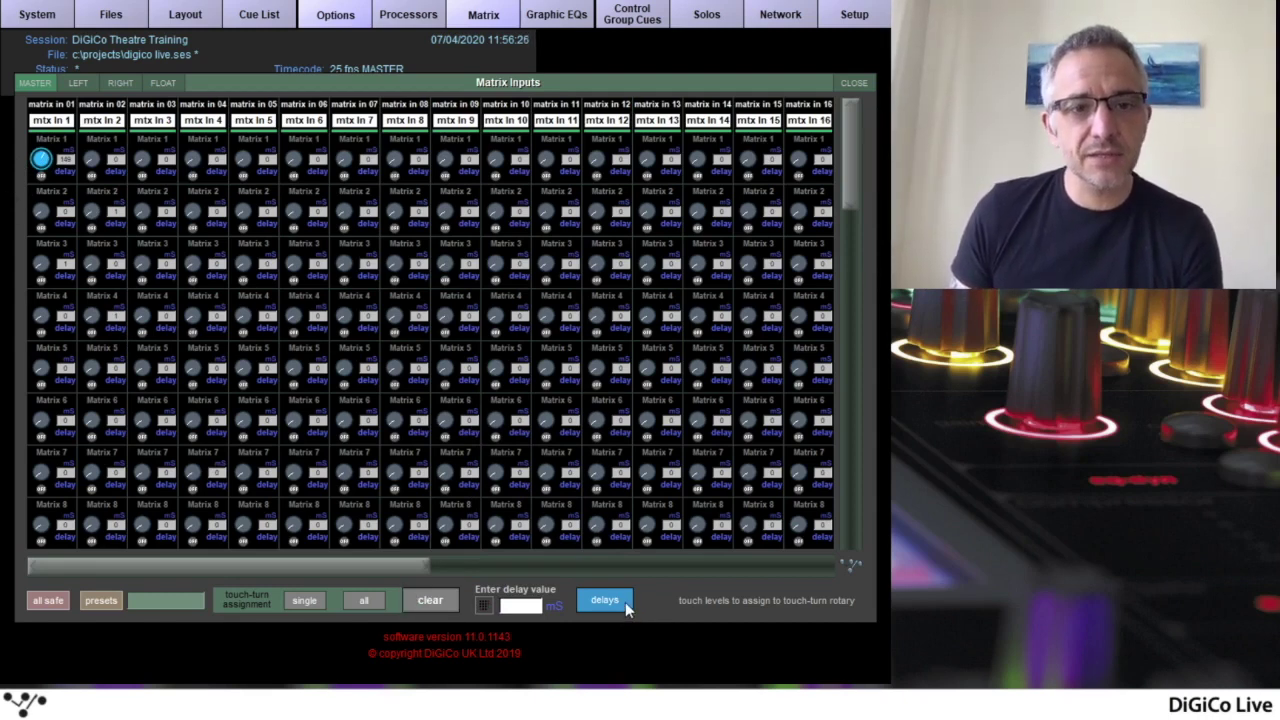
click(607, 602)
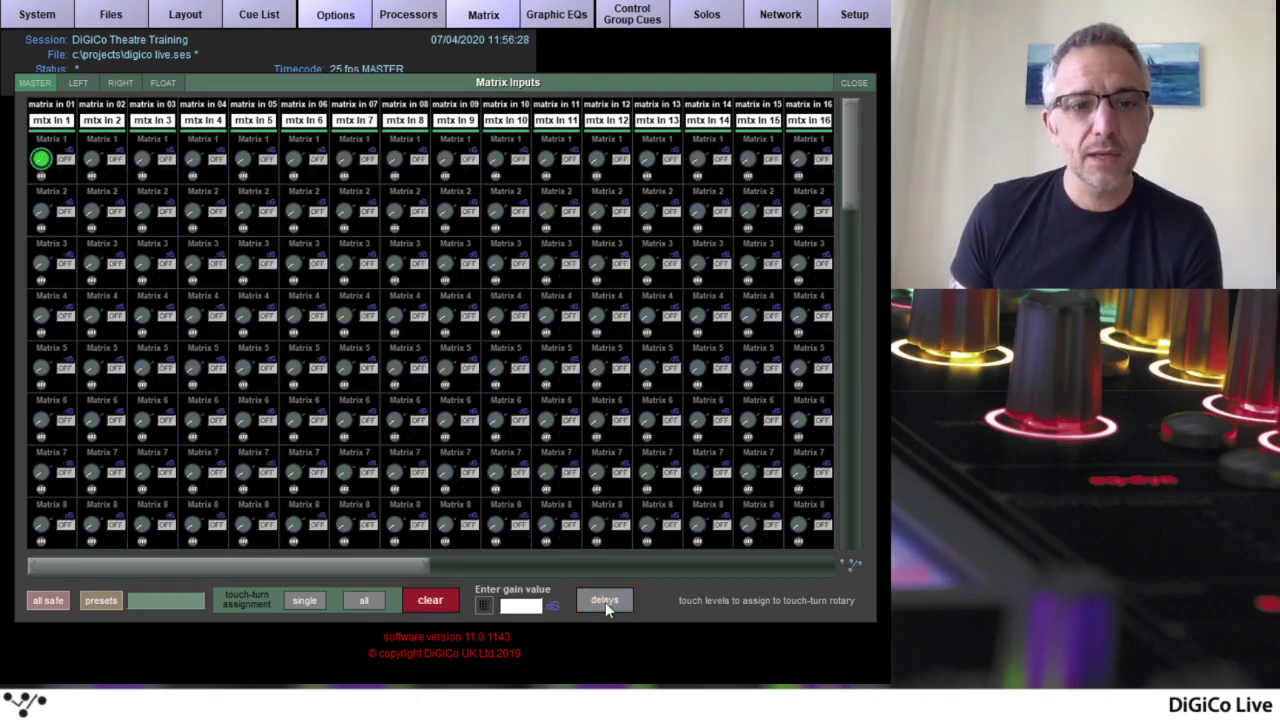
click(854, 83)
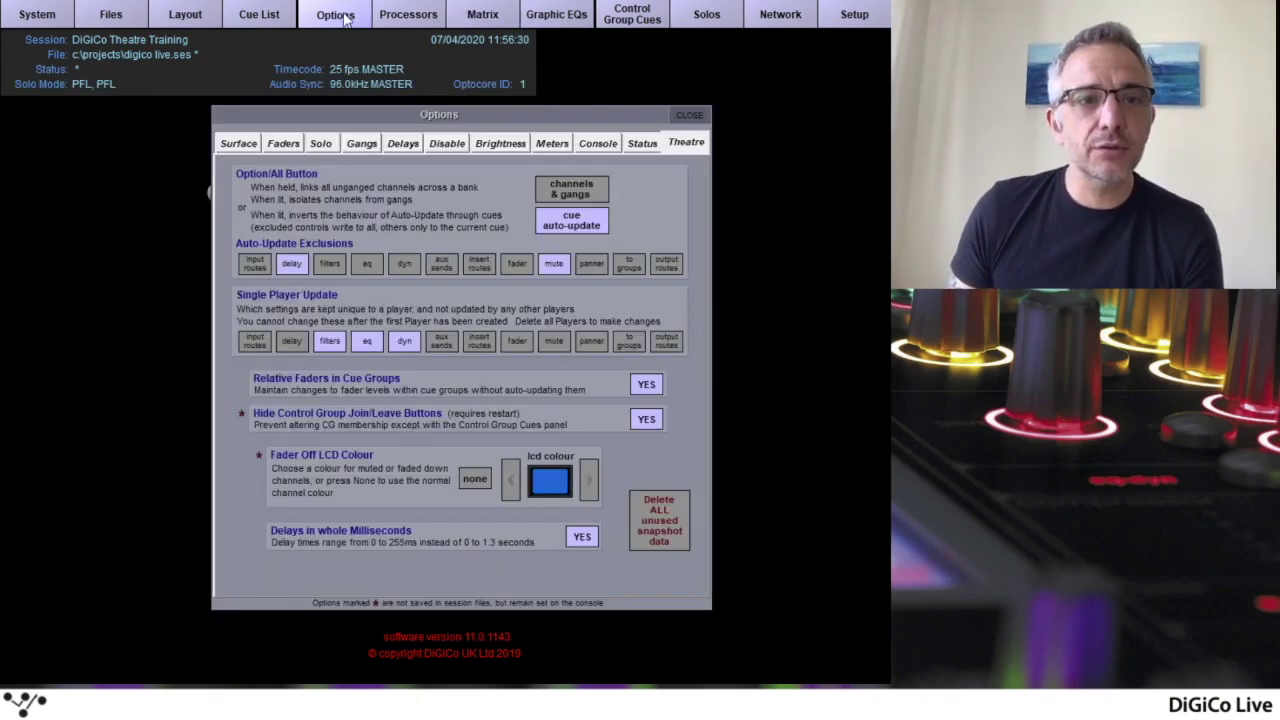
Switch Delays in whole Milliseconds to NO and back to YES
click(582, 538)
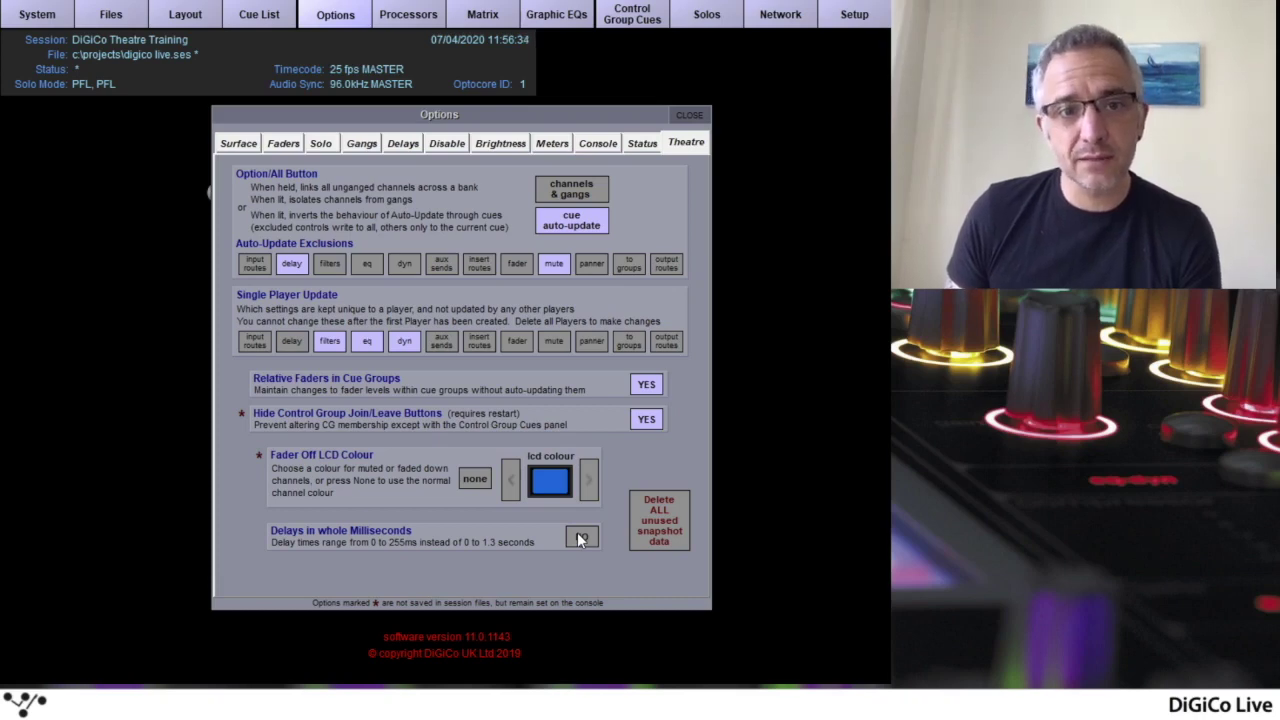
click(580, 538)
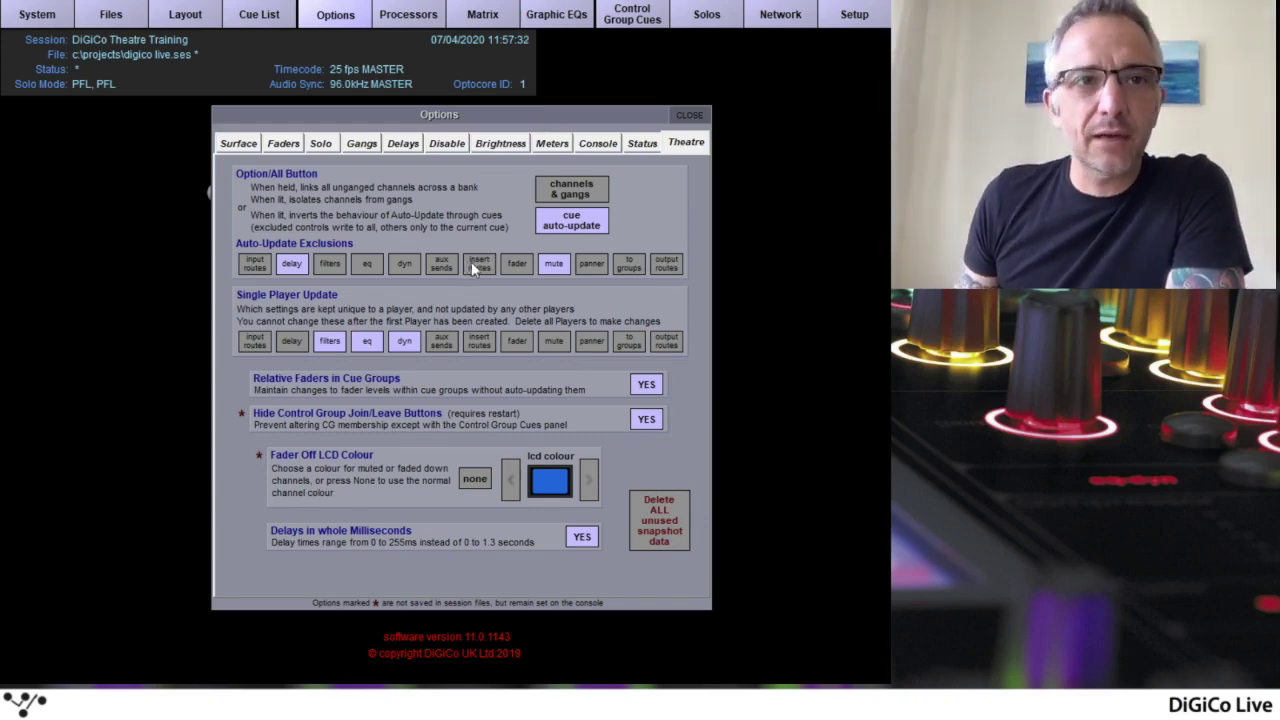
Close the options and open the Cue List
click(691, 116)
click(266, 22)
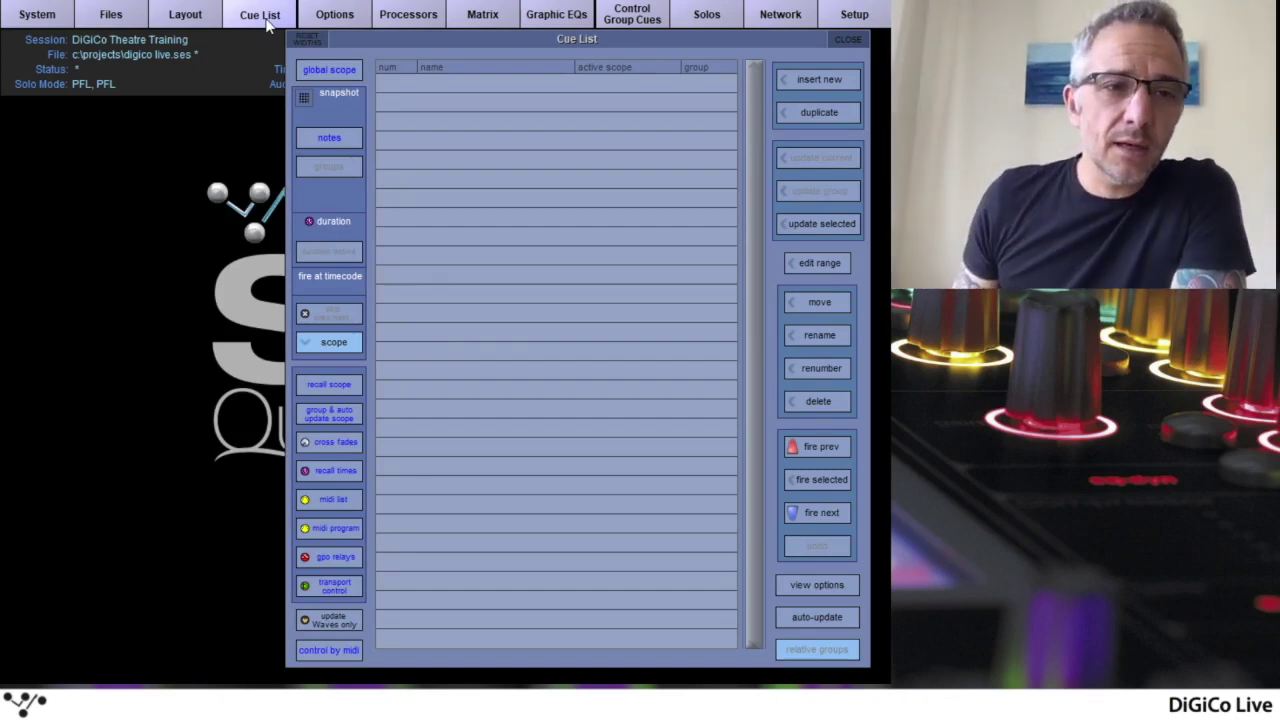
Enable auto-update for the Cue List, review the Global Cue Scope and close it
click(836, 617)
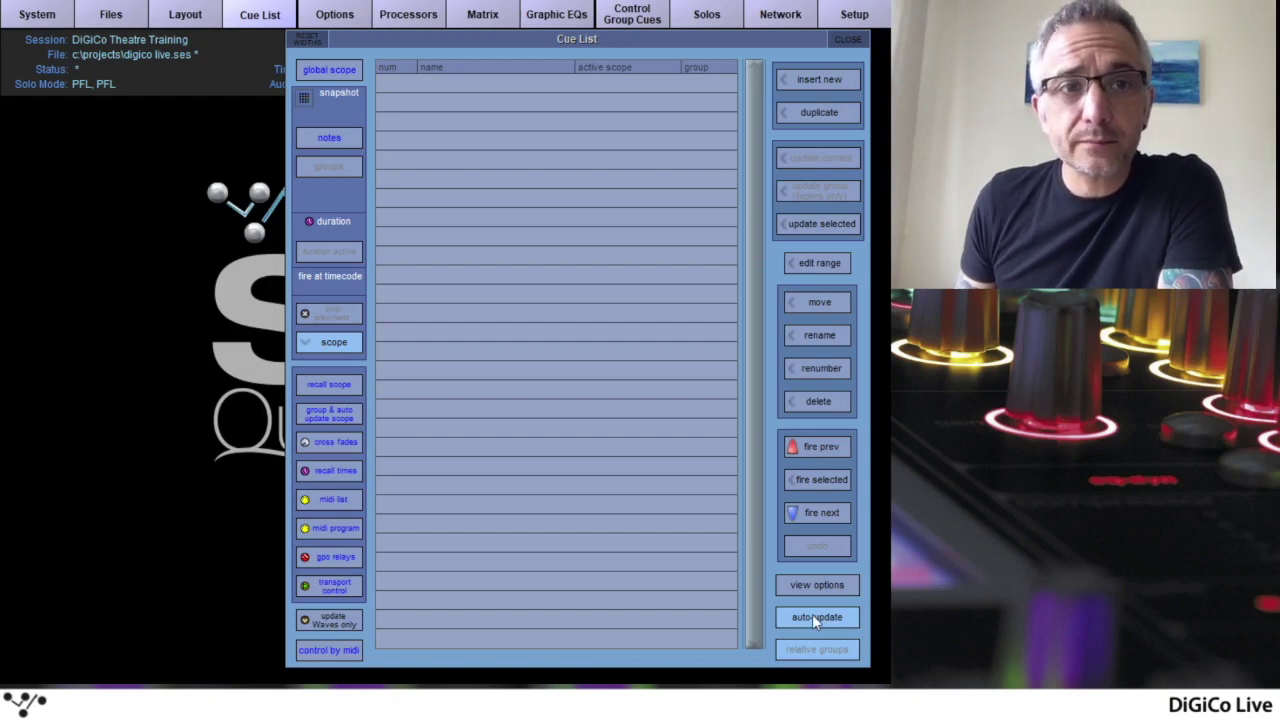
click(319, 69)
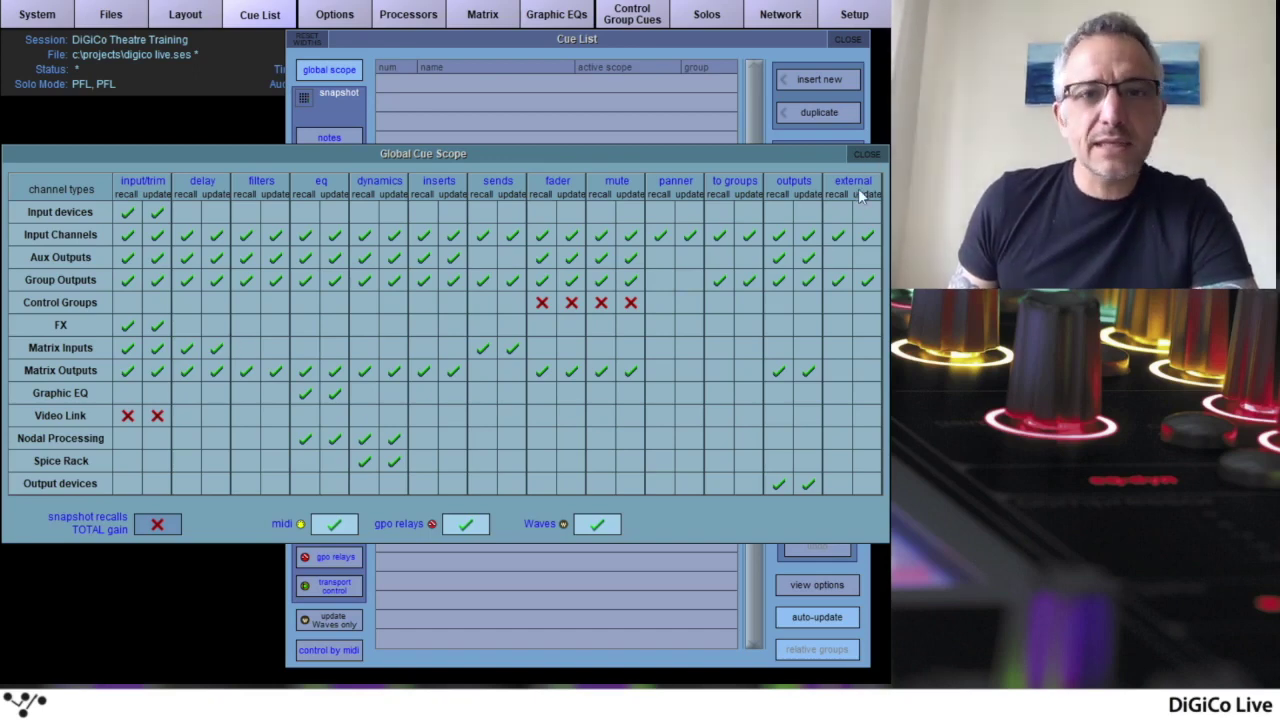
click(866, 154)
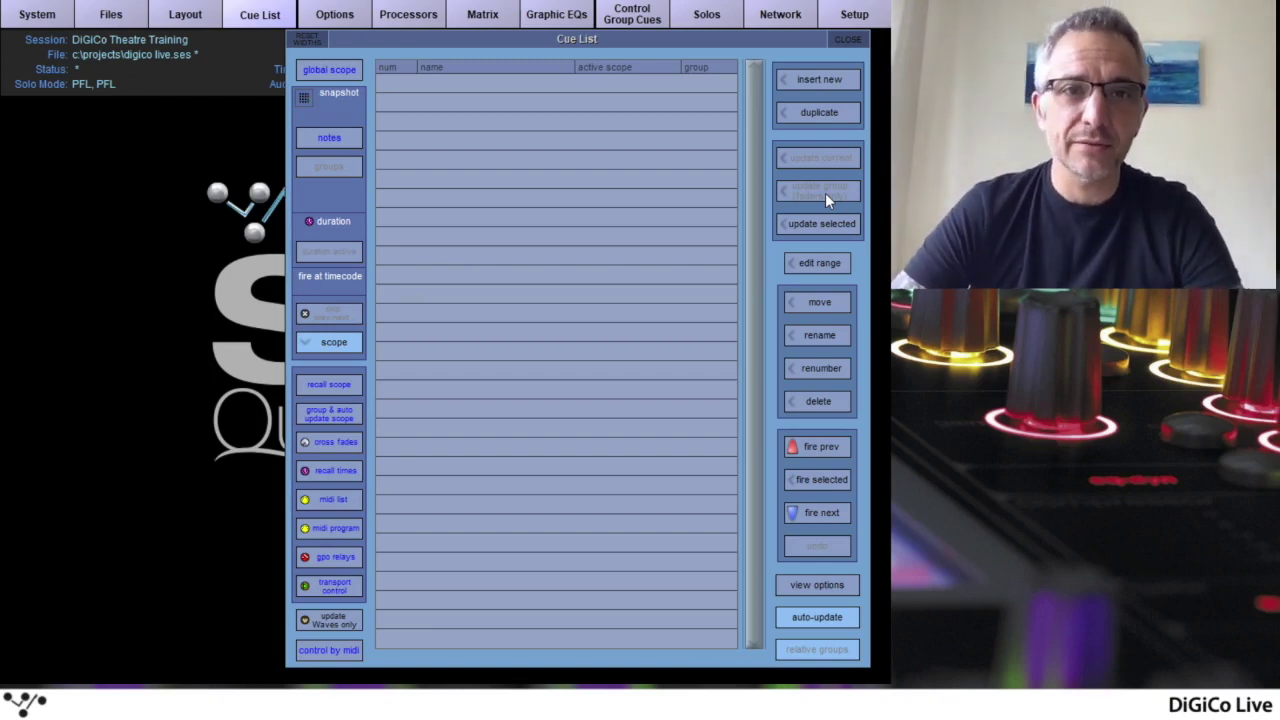
Insert ten new unnamed cues, 1.00 to 10.00, into the Cue List
click(838, 84)
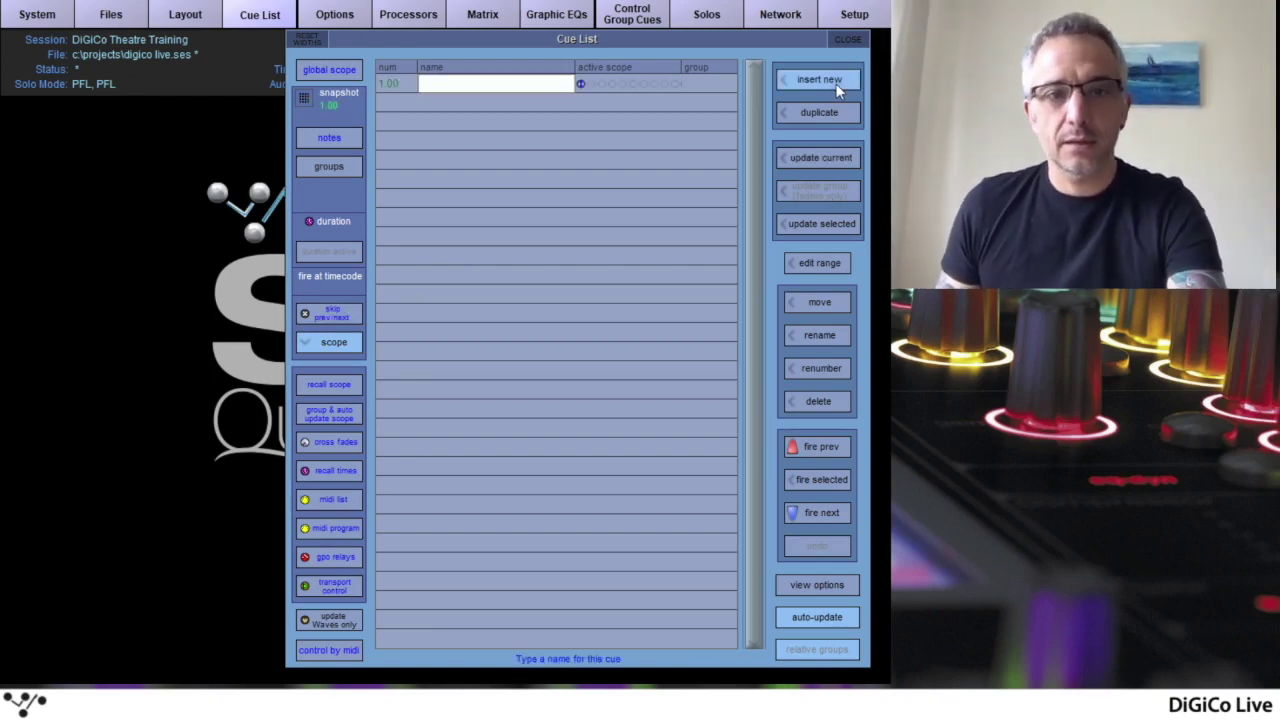
click(835, 83)
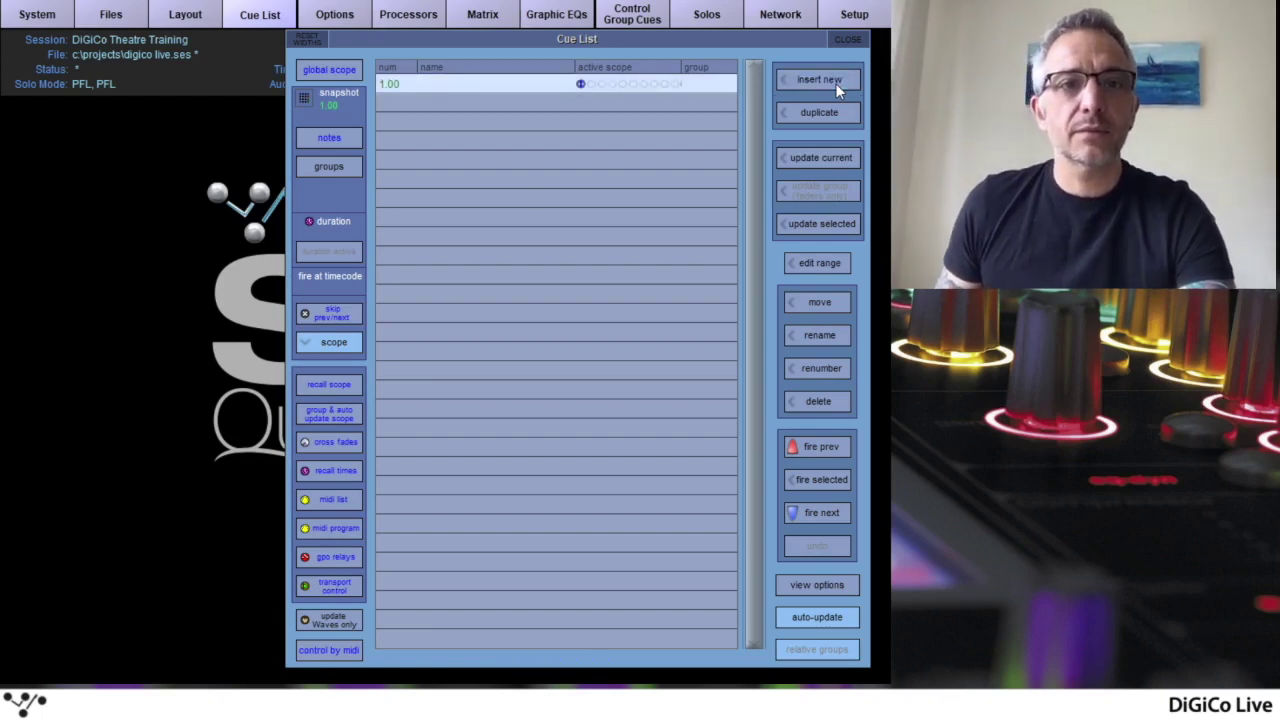
click(835, 83)
click(835, 83)
click(835, 83)
click(835, 83)
click(835, 83)
click(835, 83)
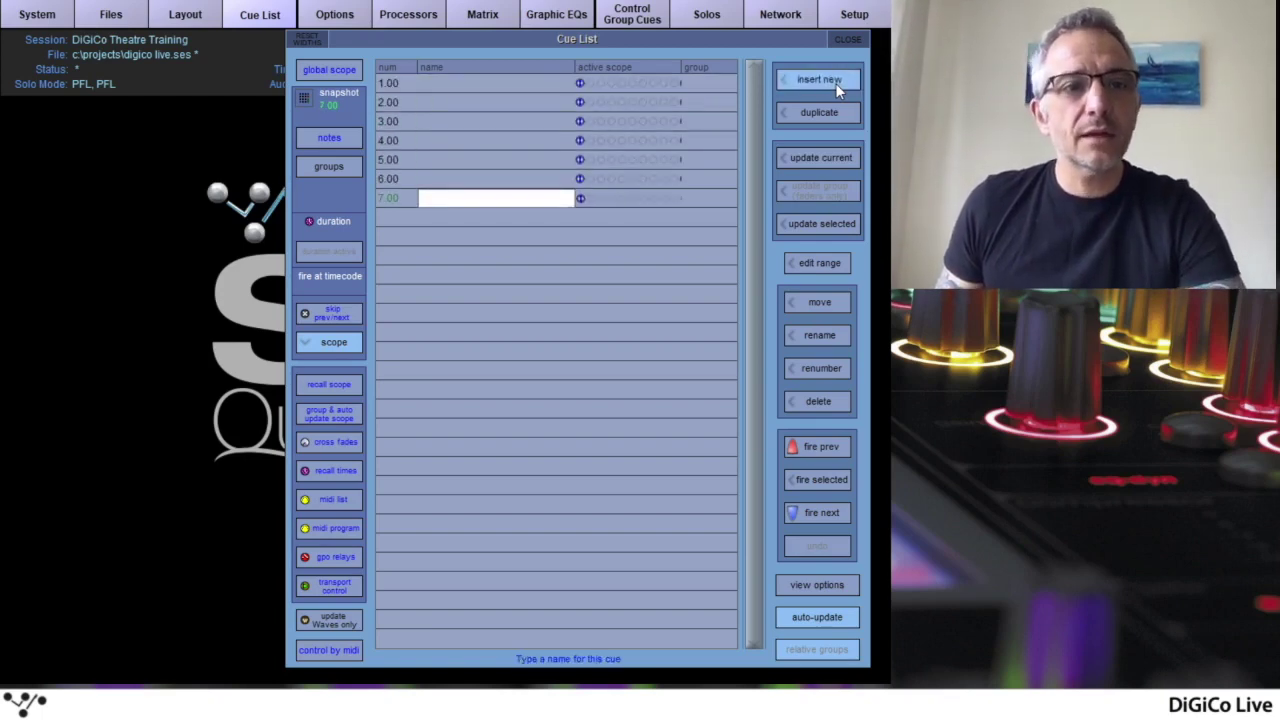
click(835, 83)
click(835, 83)
click(835, 83)
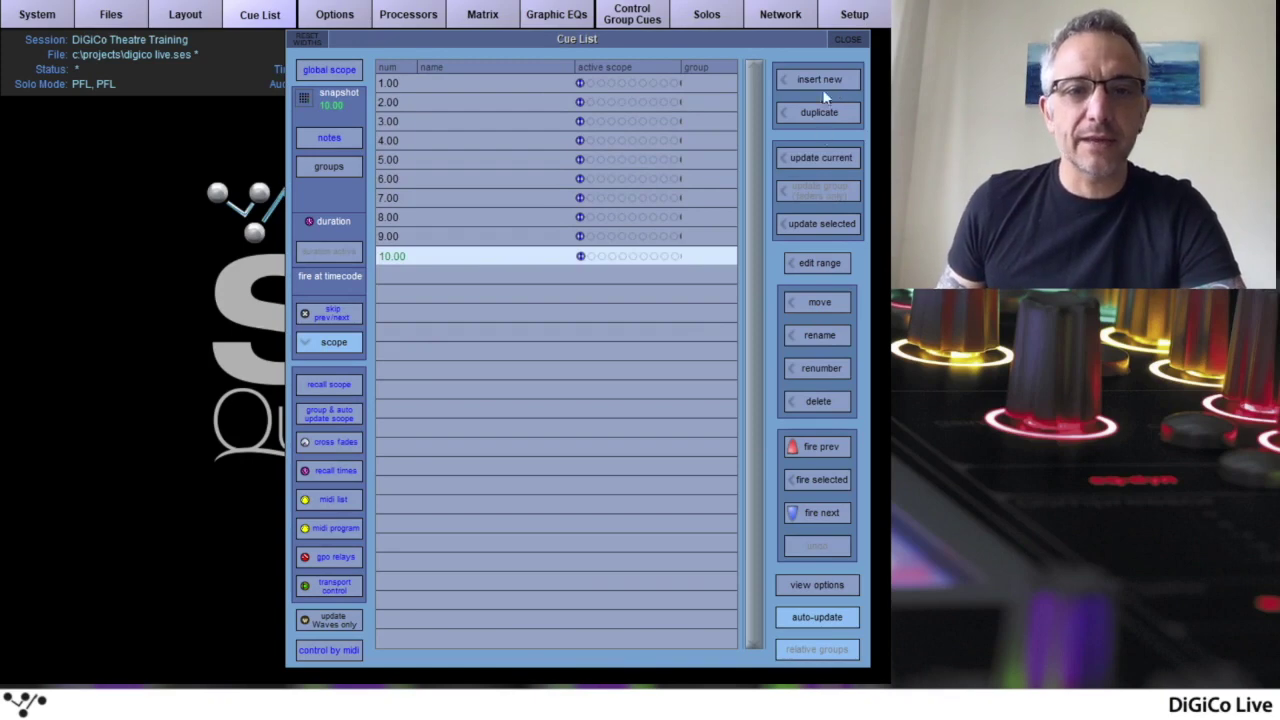
Fire the previous cues one by one, back to cue 1.00
click(826, 444)
click(826, 444)
click(826, 444)
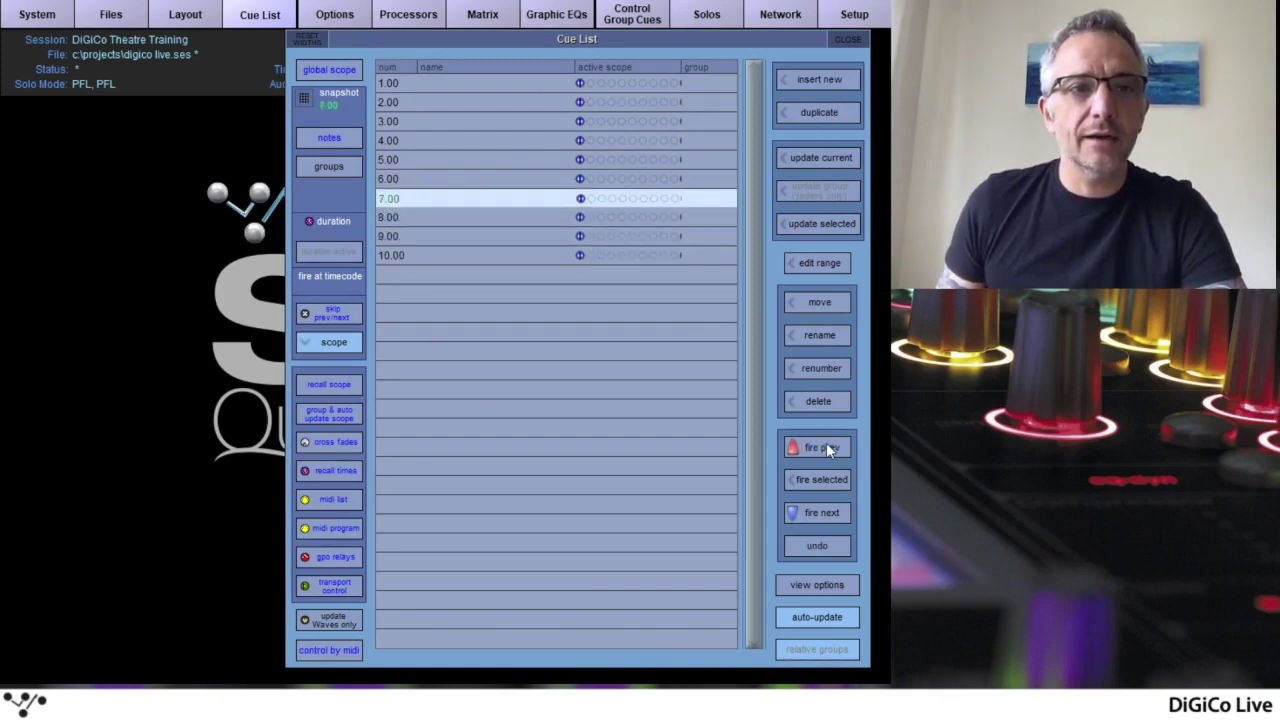
click(826, 444)
click(826, 444)
click(826, 444)
click(826, 444)
click(826, 442)
click(826, 442)
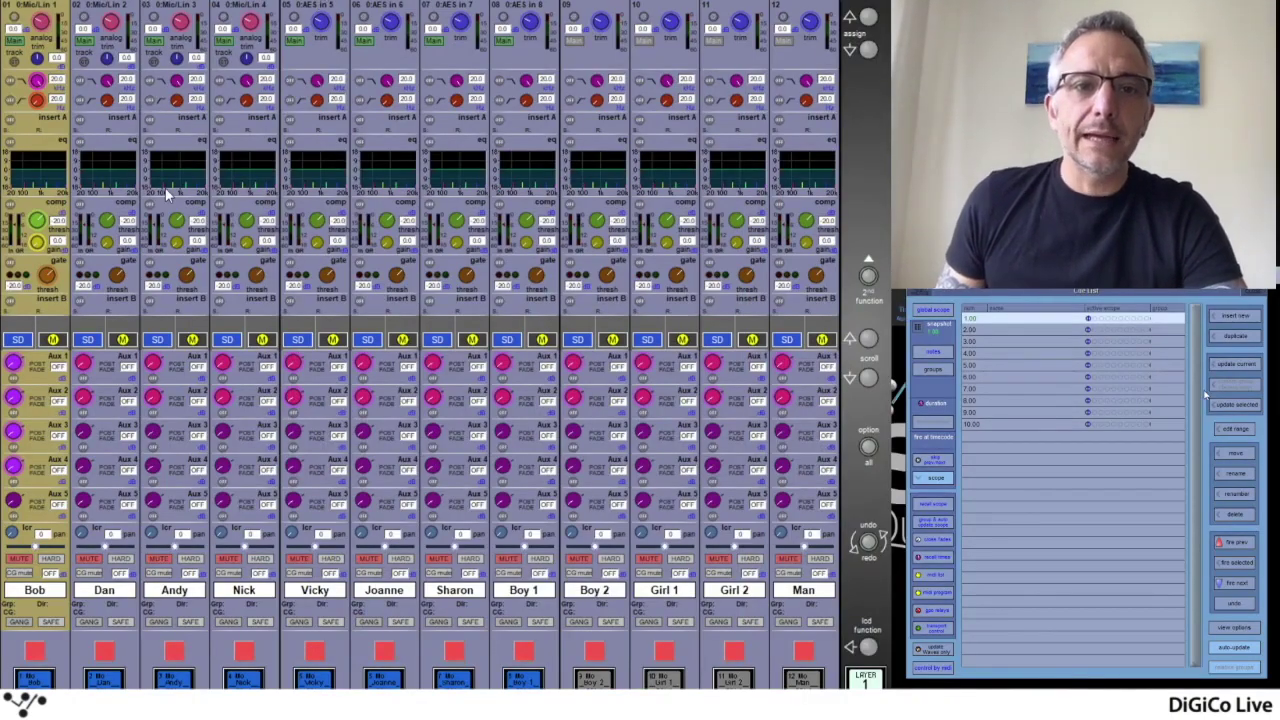
Enable channel 1's EQ, boosting the lowest band 9 dB at about 90 Hz and cutting the yellow band 9.5 dB at about 729 Hz
click(47, 181)
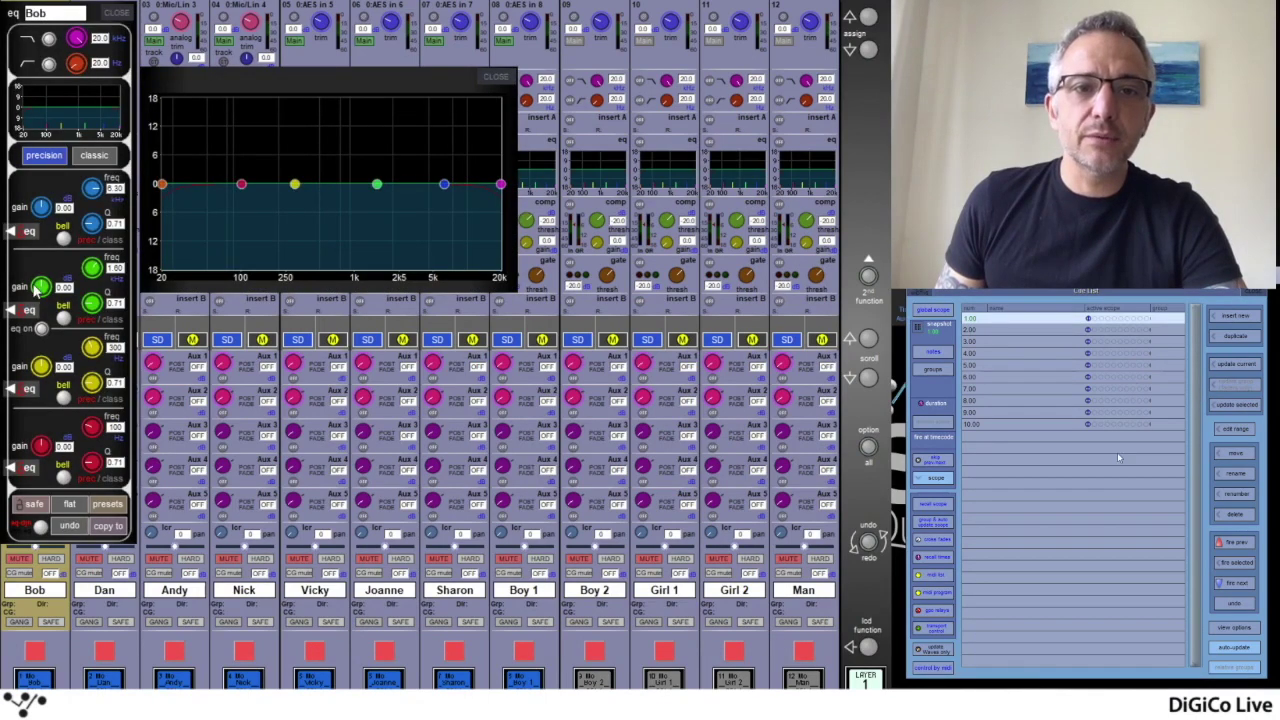
click(40, 330)
drag(241, 185, 235, 142)
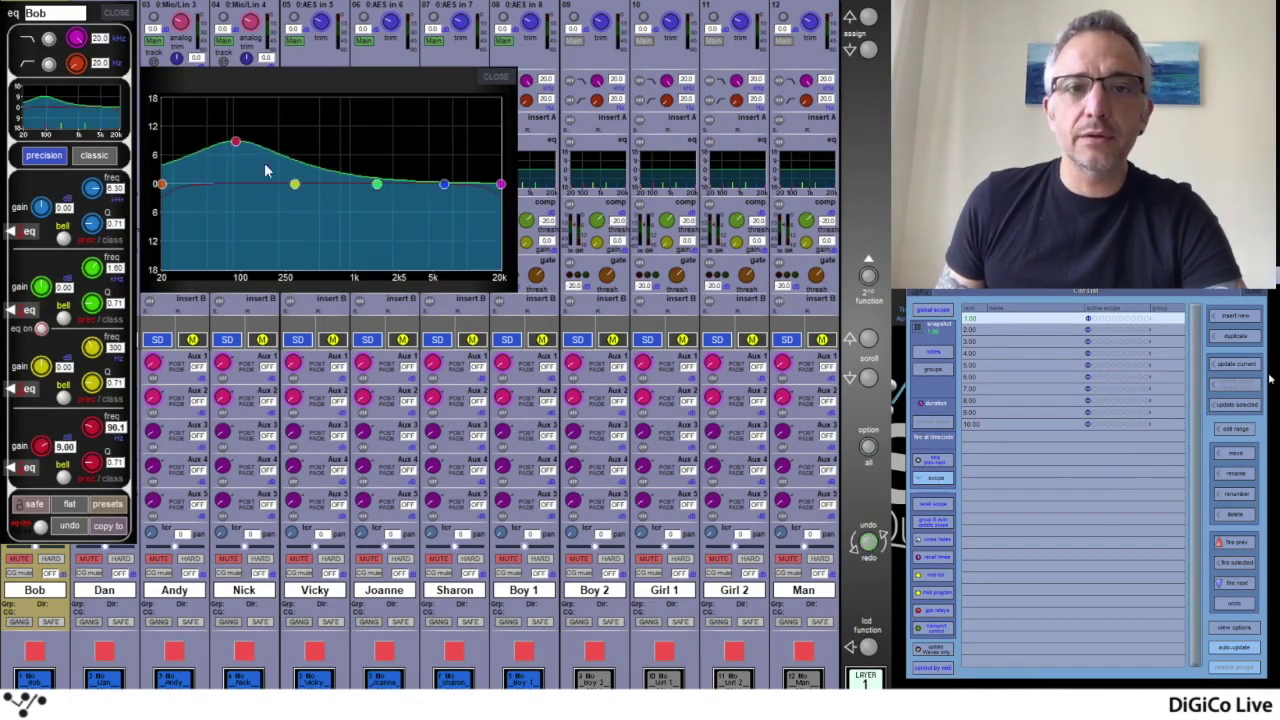
drag(295, 185, 338, 230)
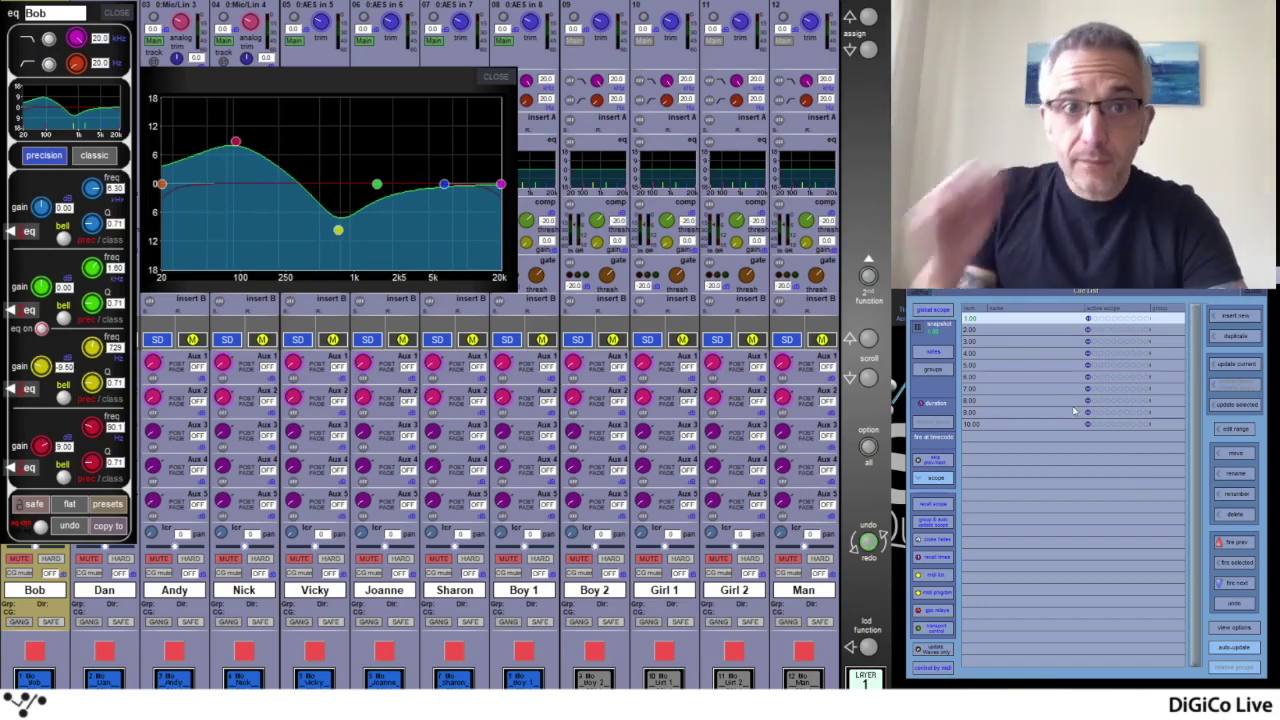
Enable channel 1's high-pass filter at about 45 Hz and low-pass filter at about 5.41 kHz
click(48, 65)
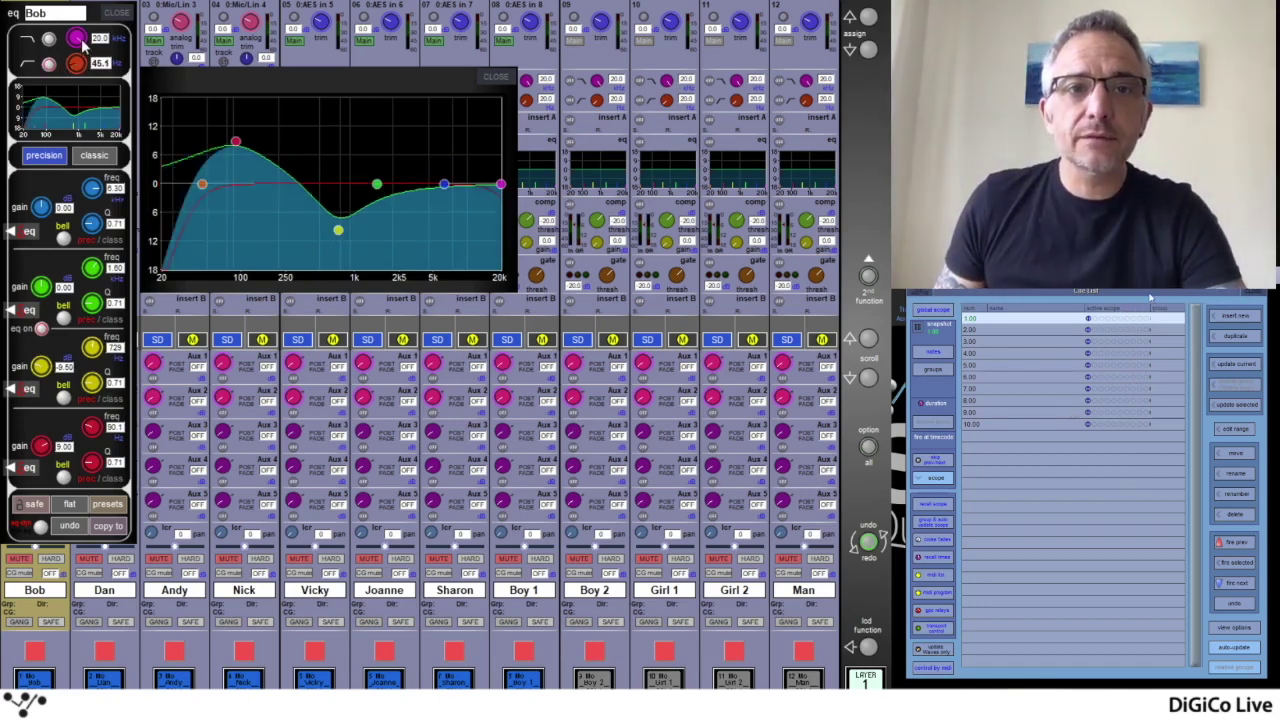
click(48, 40)
drag(76, 40, 72, 68)
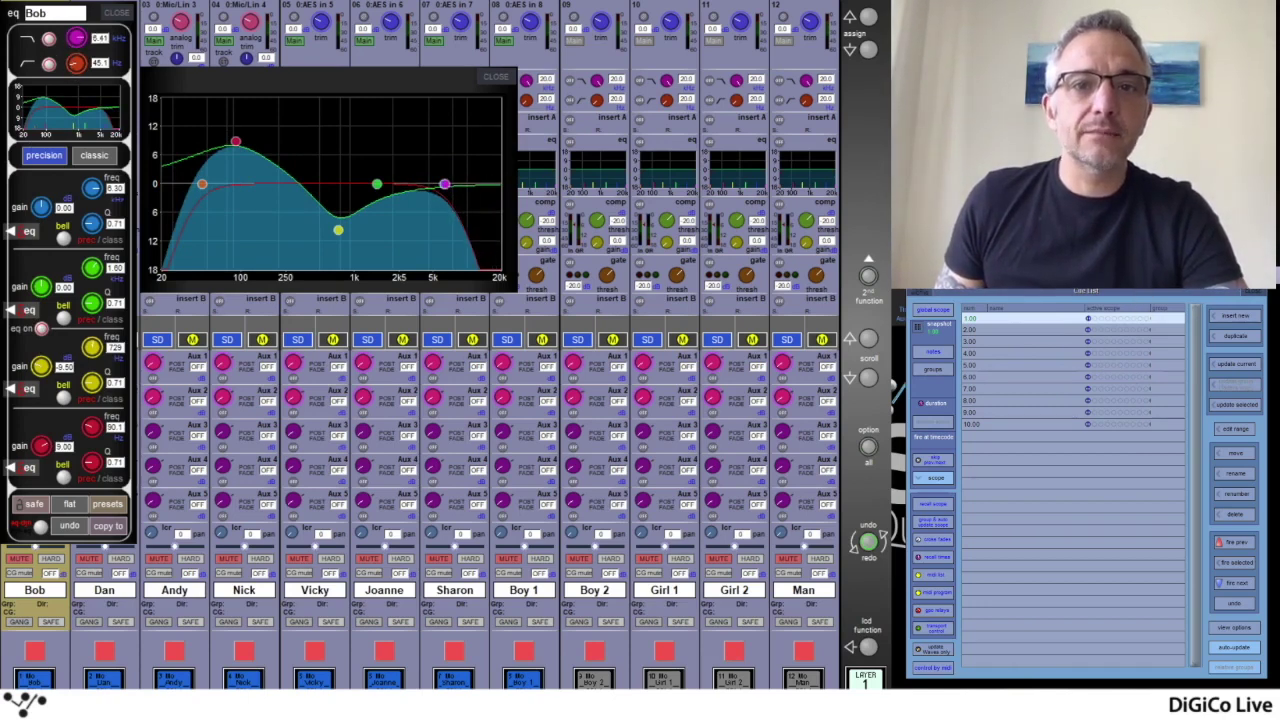
Fire the following cues one by one up to cue 10.00 to check channel 1's EQ in each
click(1235, 583)
key(Down)
key(Down)
key(Down)
key(Down)
key(Down)
key(Down)
key(Down)
key(Down)
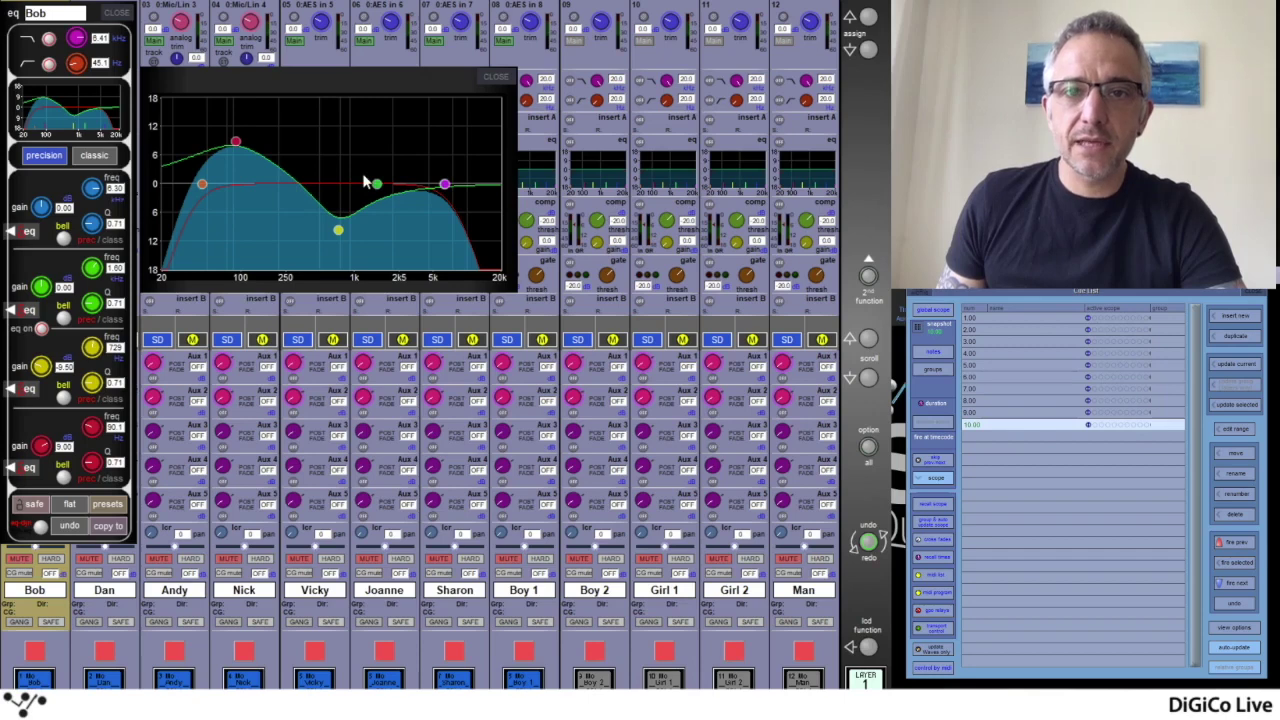
From cue 8.00, adjust channel 1's EQ bands to about +1.5 dB at 2.20 kHz, -9 dB at 343 Hz and +4.73 dB at 4.27 kHz, Q 2.40
click(1238, 544)
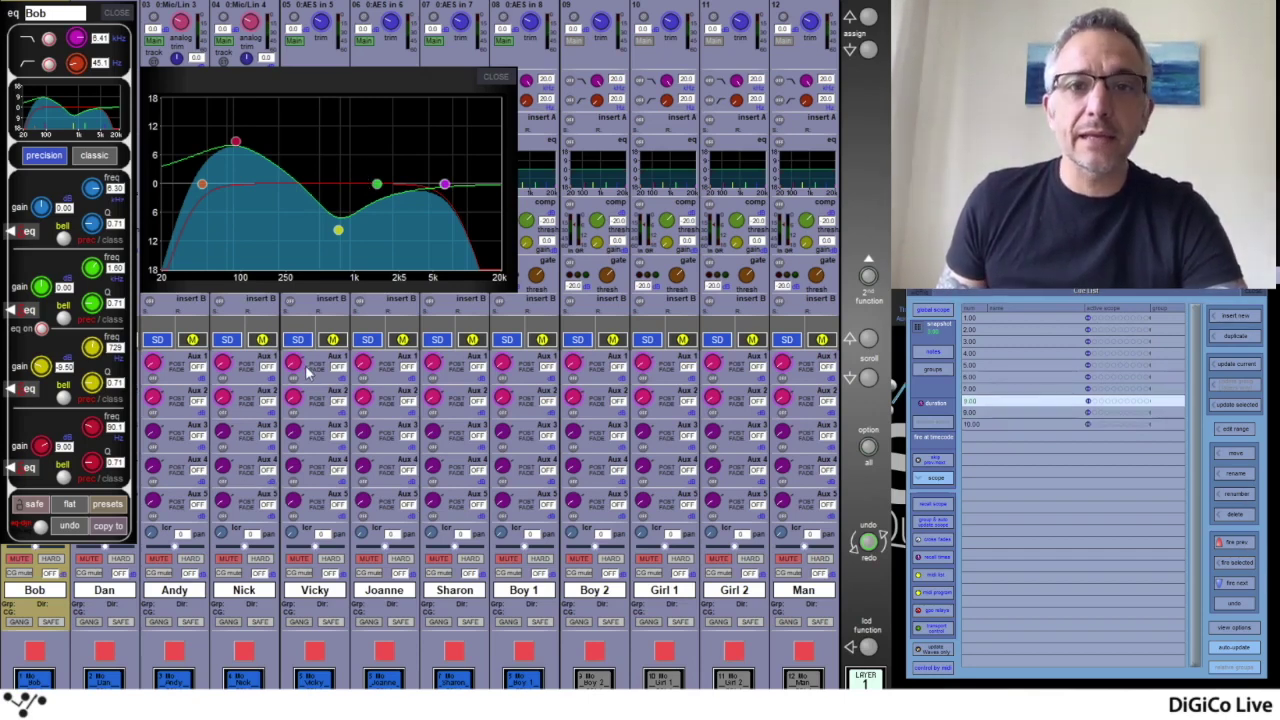
drag(376, 186, 392, 178)
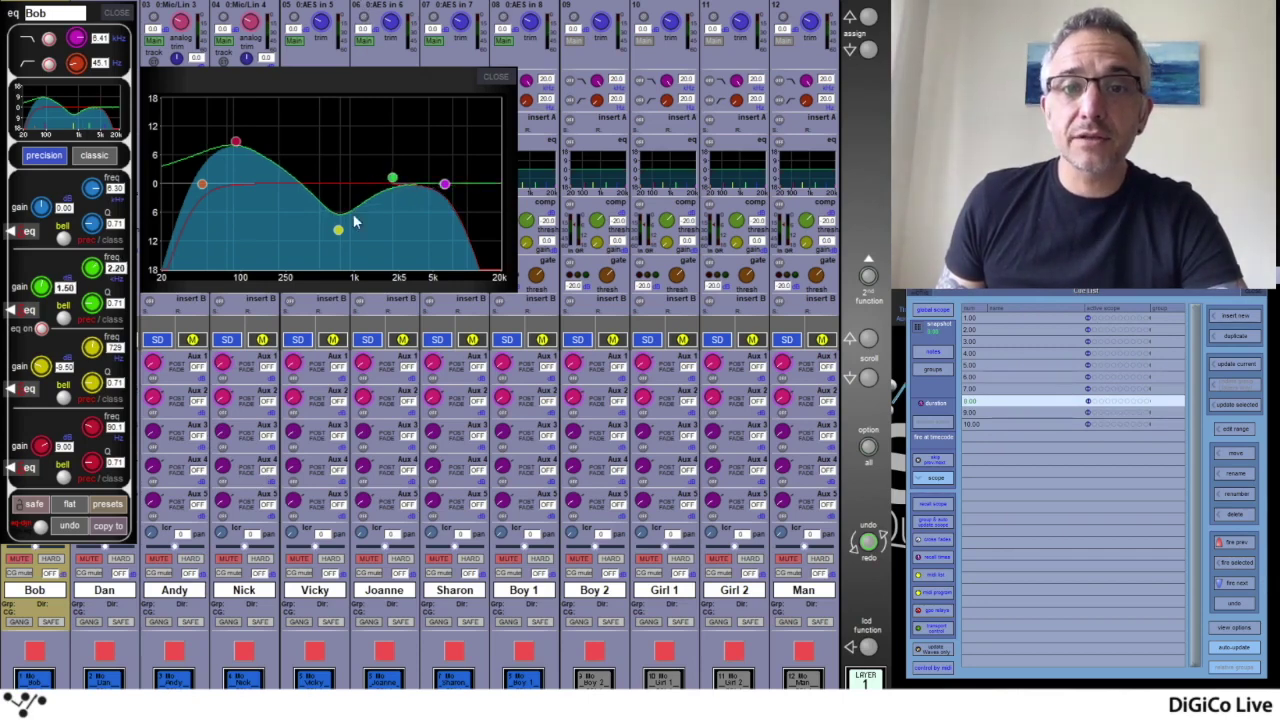
drag(338, 230, 301, 227)
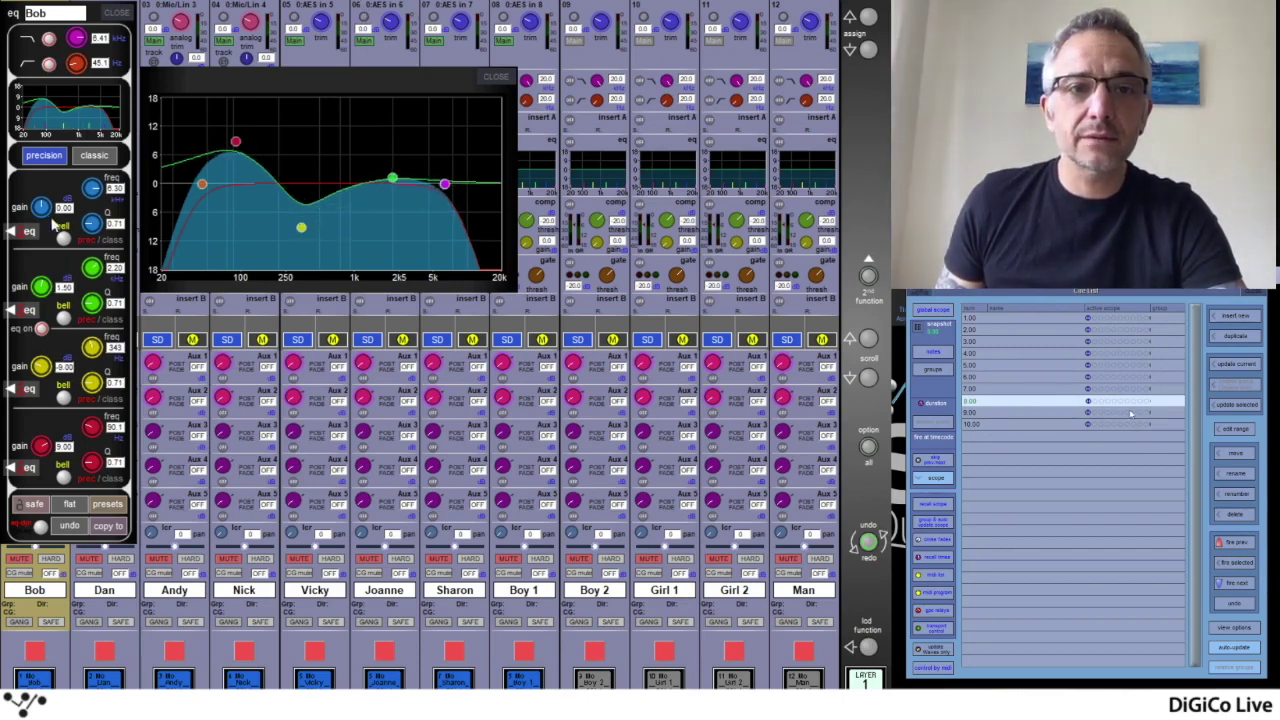
drag(41, 207, 93, 238)
drag(91, 188, 43, 182)
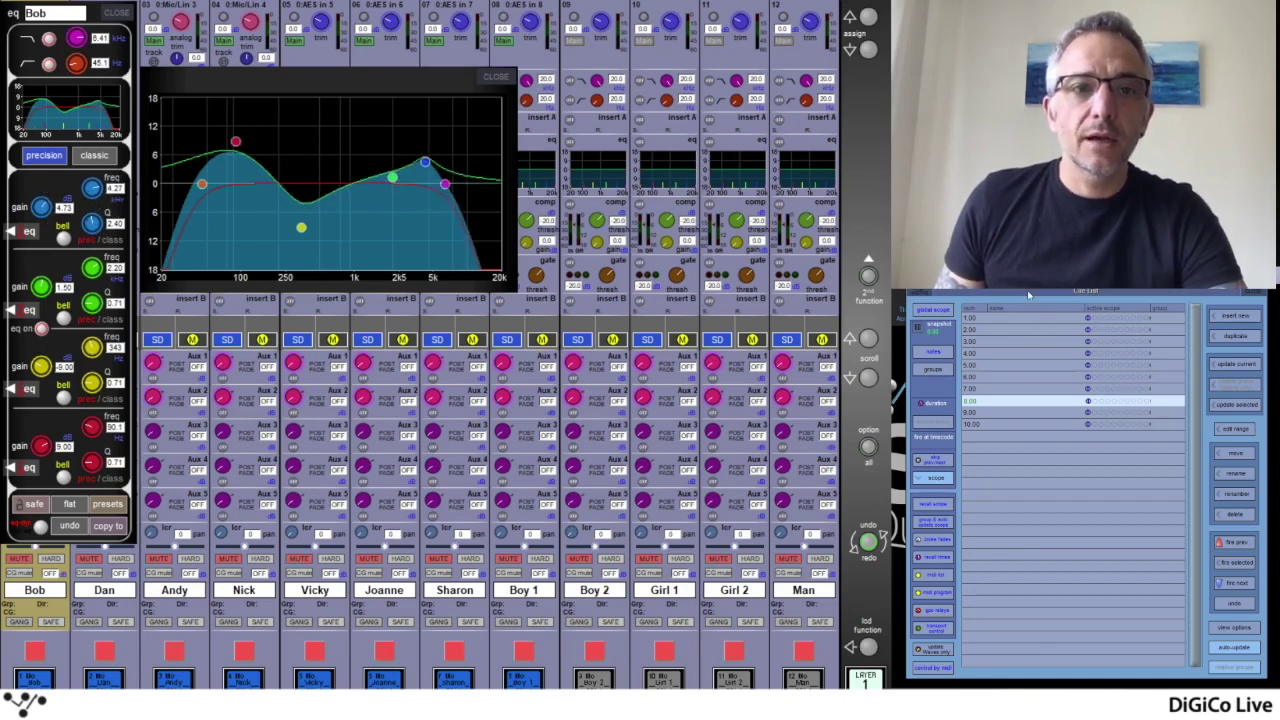
Fire backwards and forwards through the cues to compare channel 1's EQ, finish on cue 6.00, and close the EQ
click(1238, 543)
click(1238, 543)
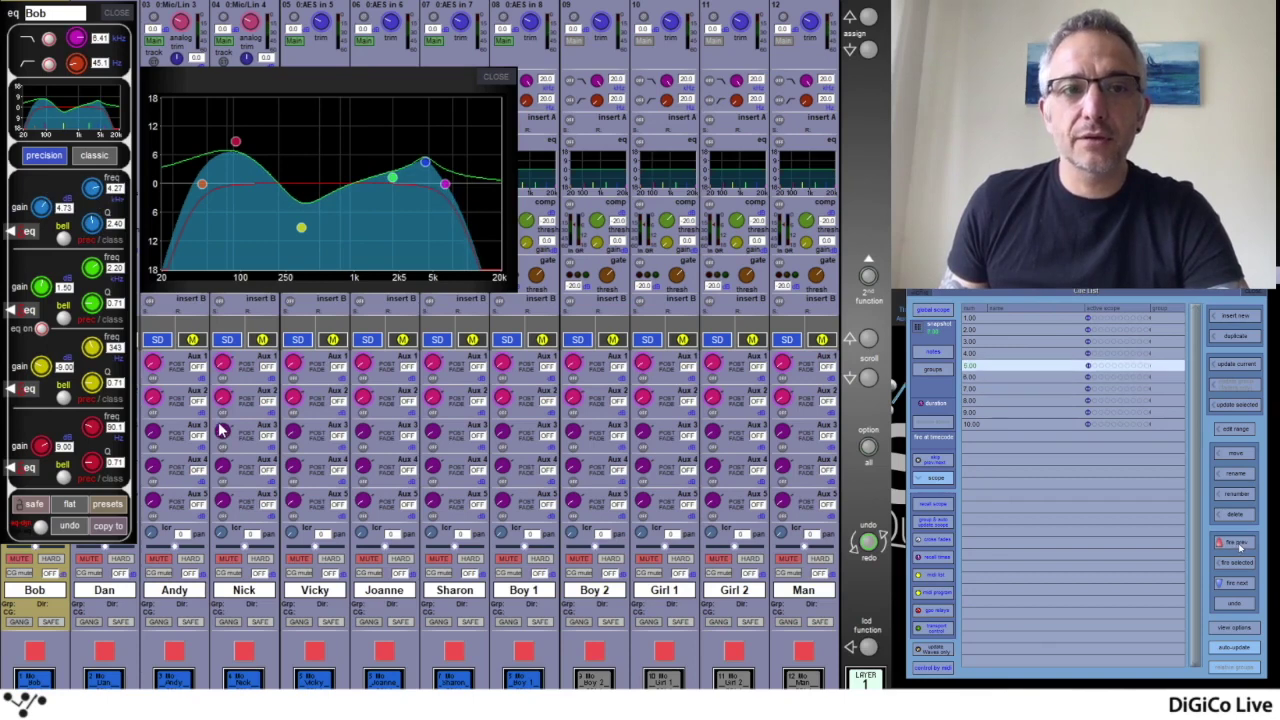
click(1238, 543)
click(1238, 543)
click(1237, 583)
click(1237, 583)
click(1237, 583)
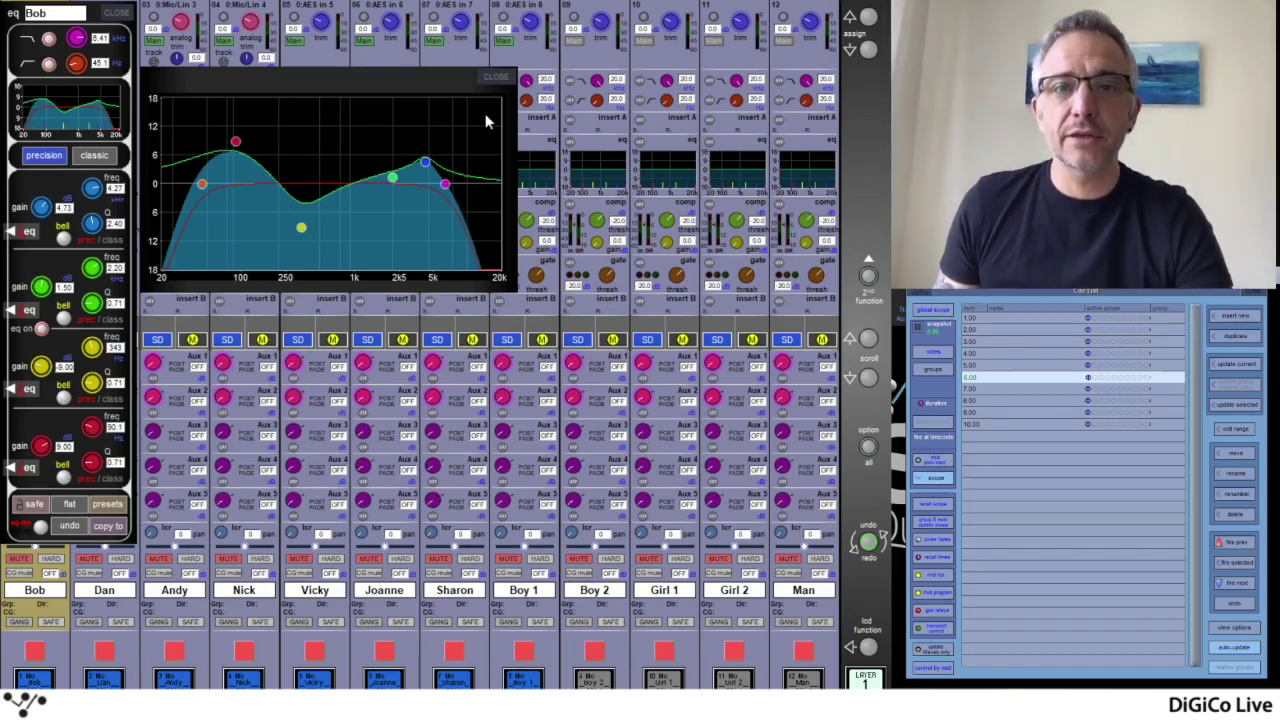
click(117, 12)
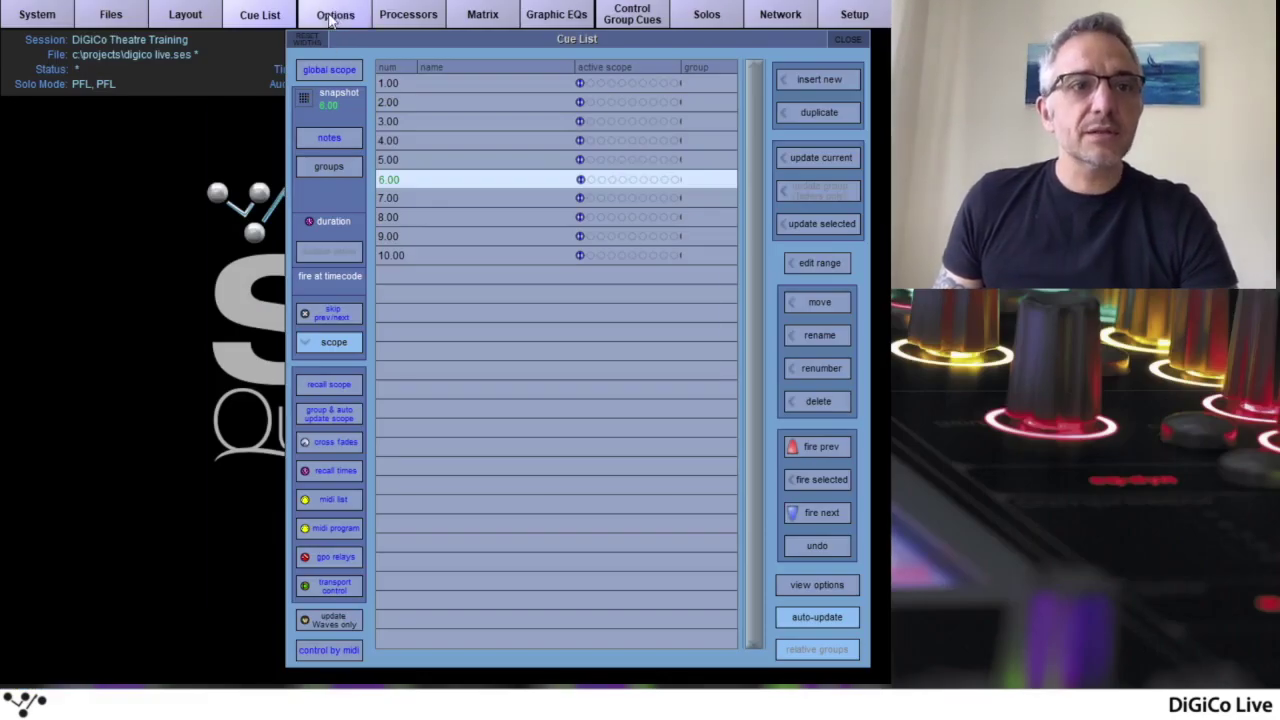
Enable channel 1's delay at about 126 ms in cue 6.00, compare it with cue 7.00, and close the channel setup
click(333, 16)
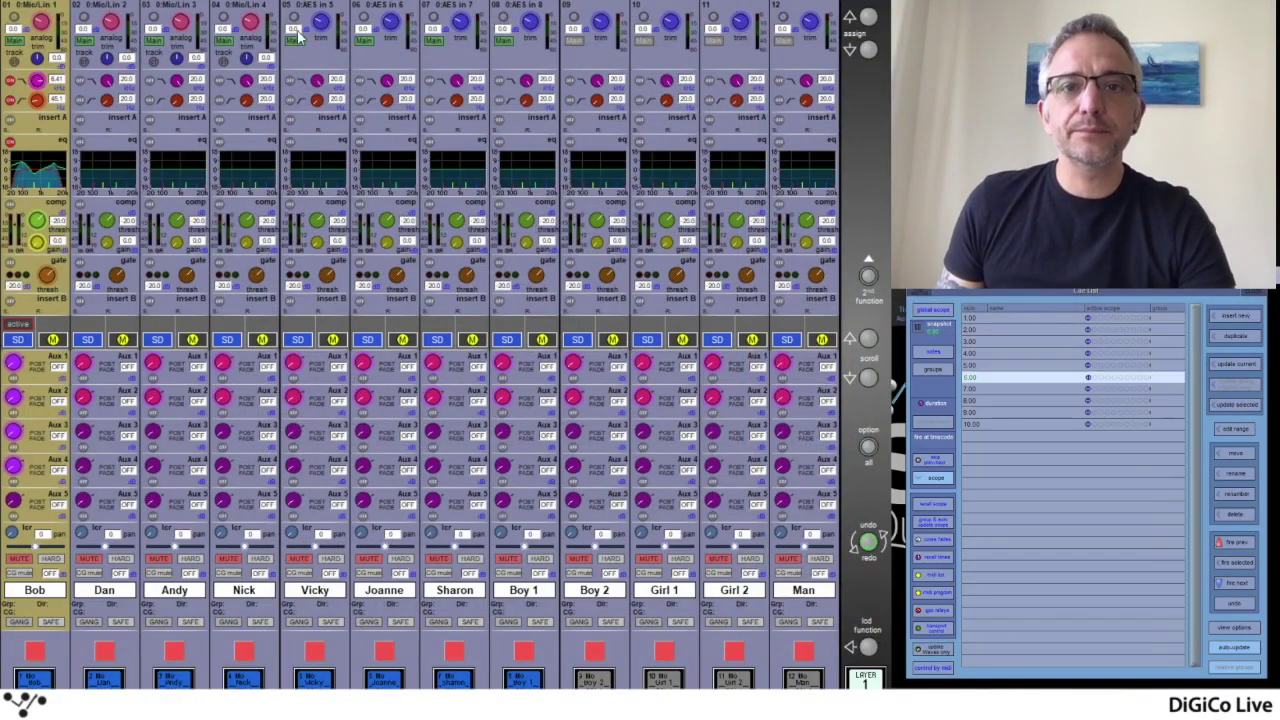
click(1162, 339)
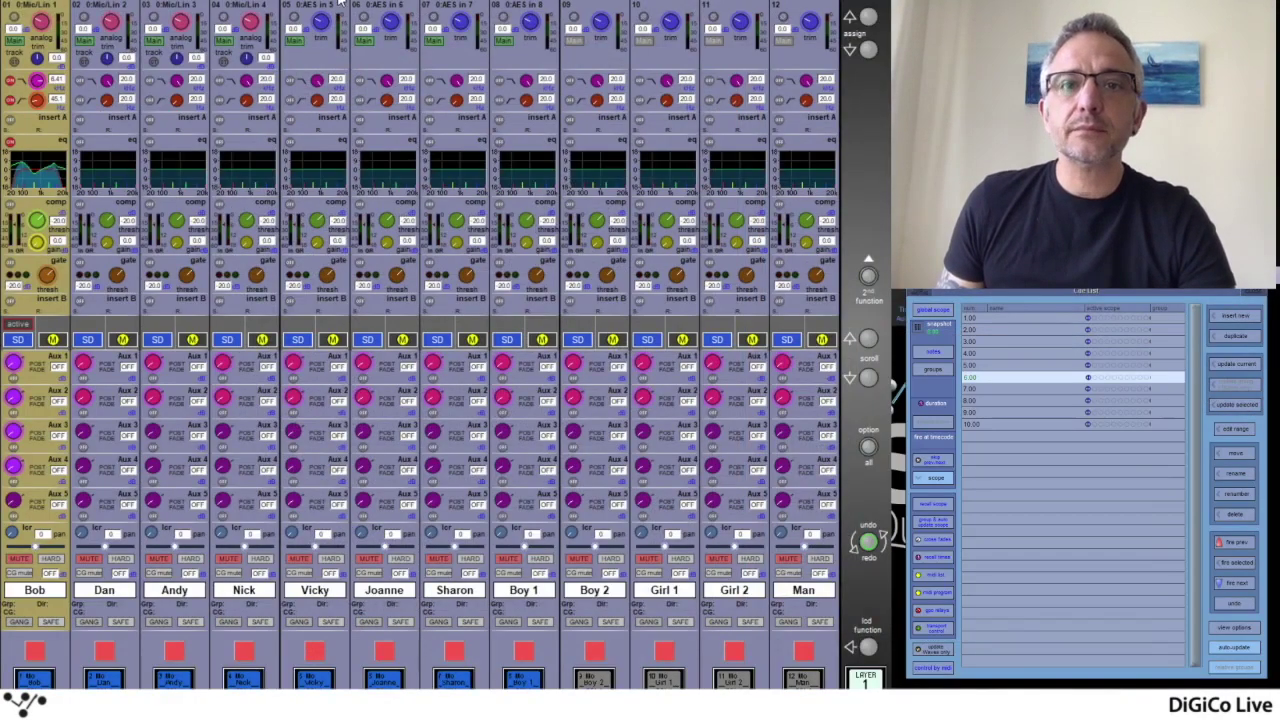
click(38, 50)
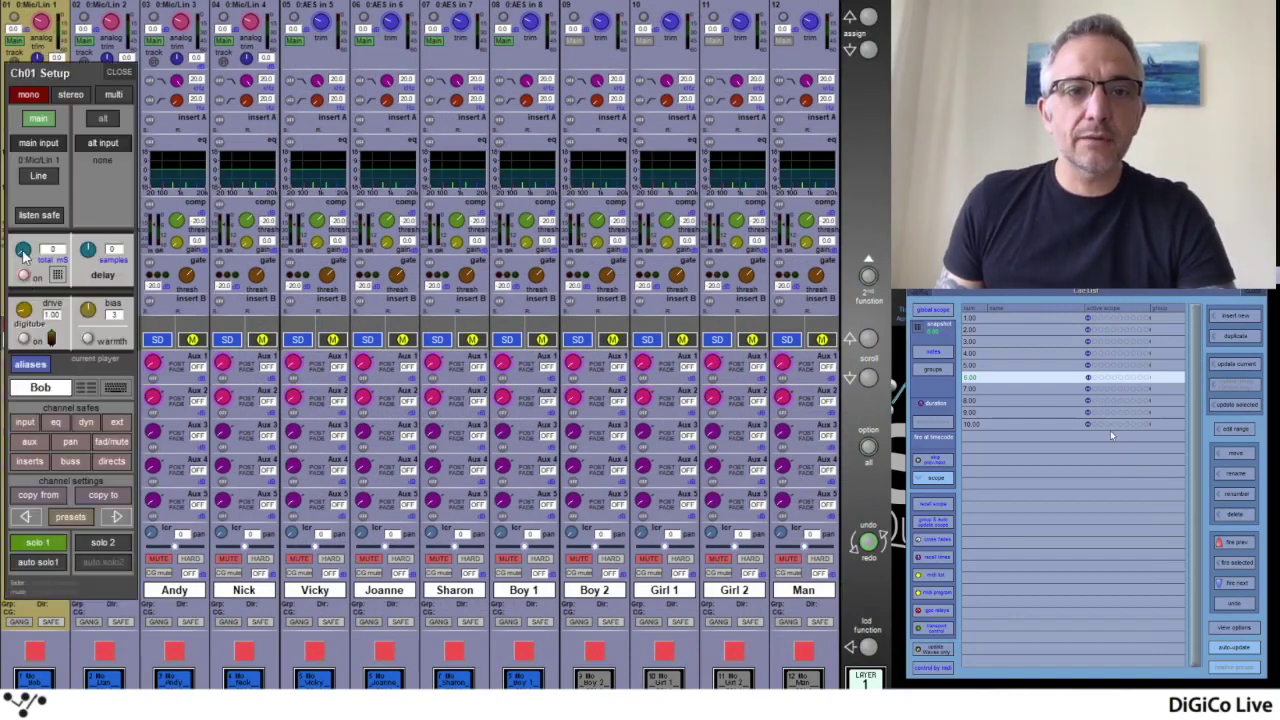
drag(23, 255, 16, 145)
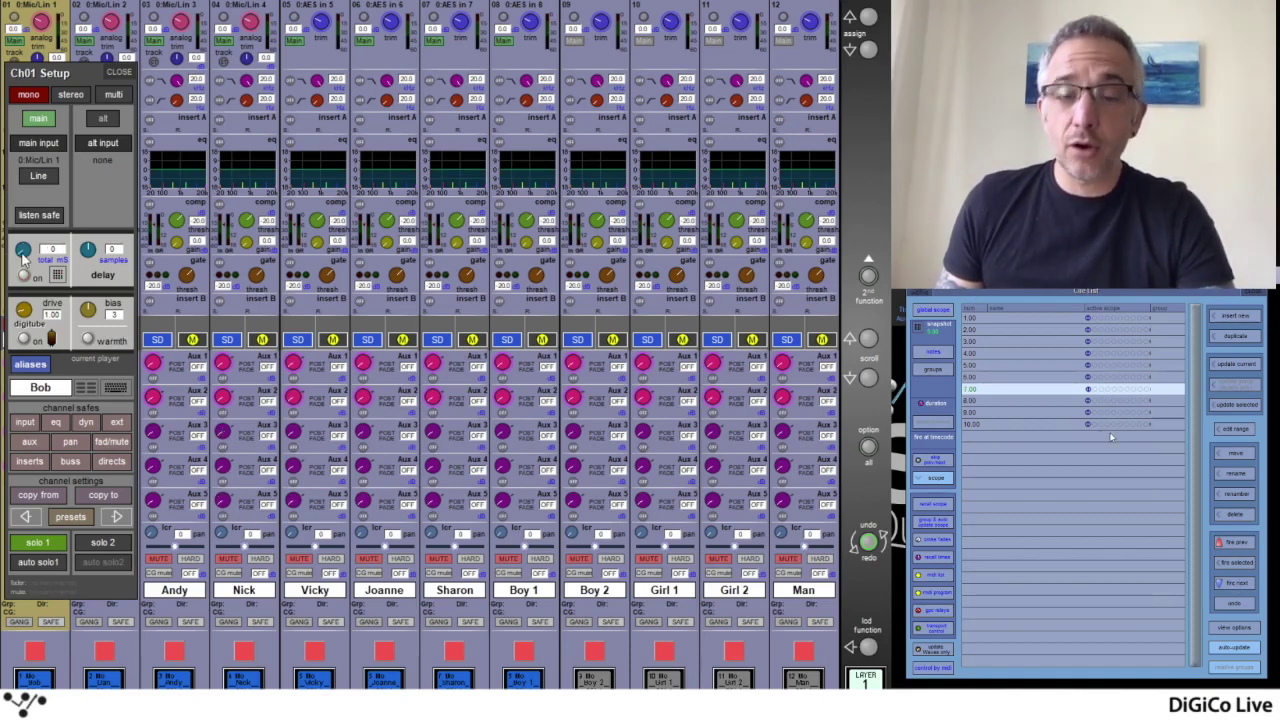
click(1238, 541)
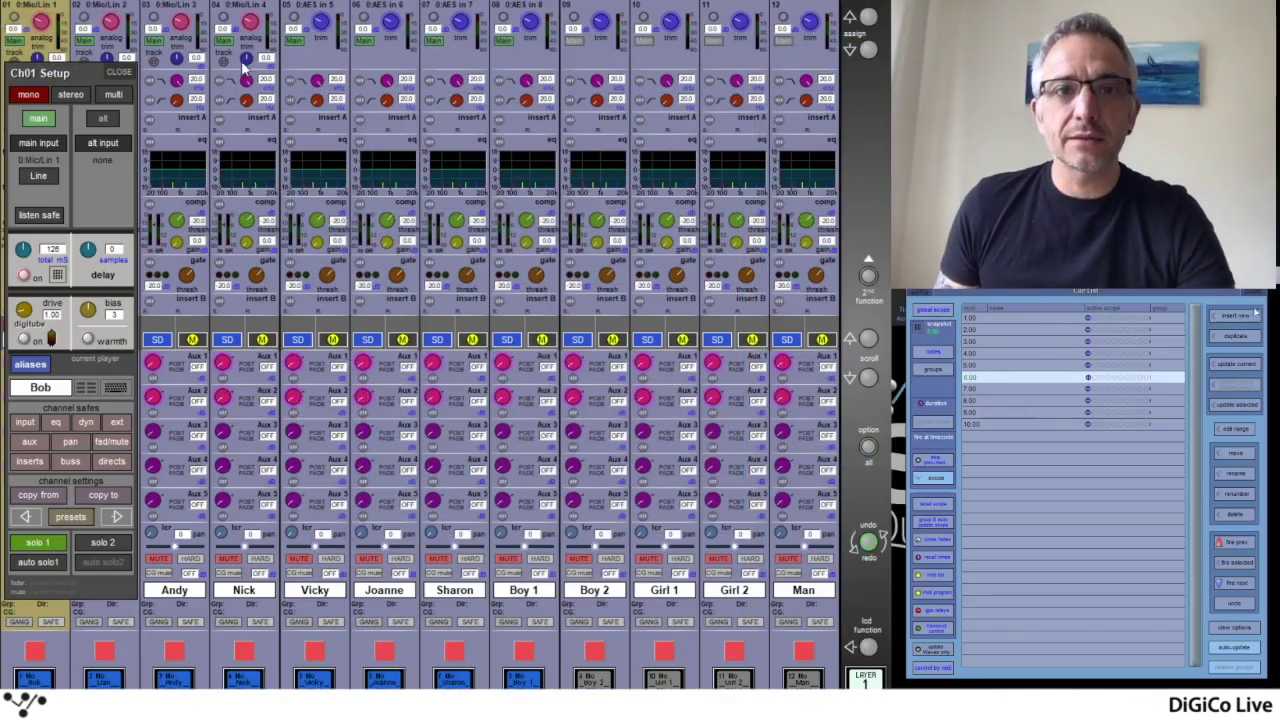
click(119, 72)
Enable channel 2's EQ, engage its high-pass filter at about 67.7 Hz, and close the EQ
click(108, 175)
click(108, 175)
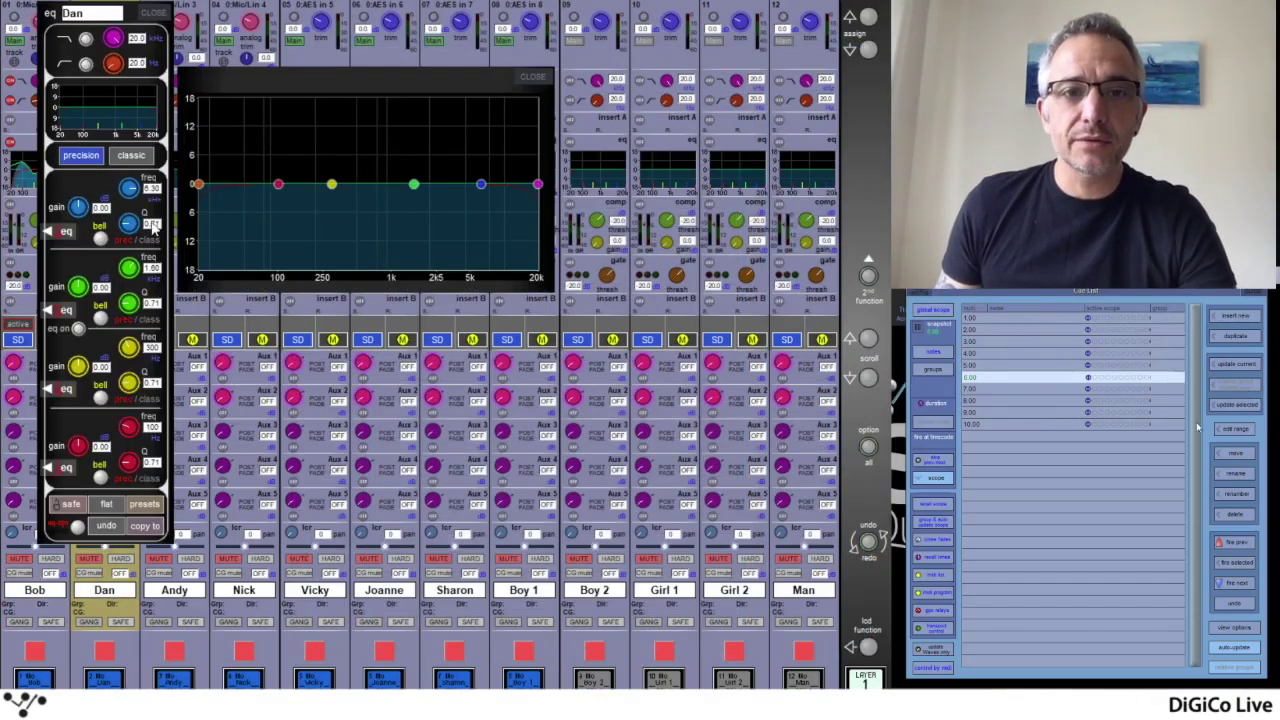
click(78, 328)
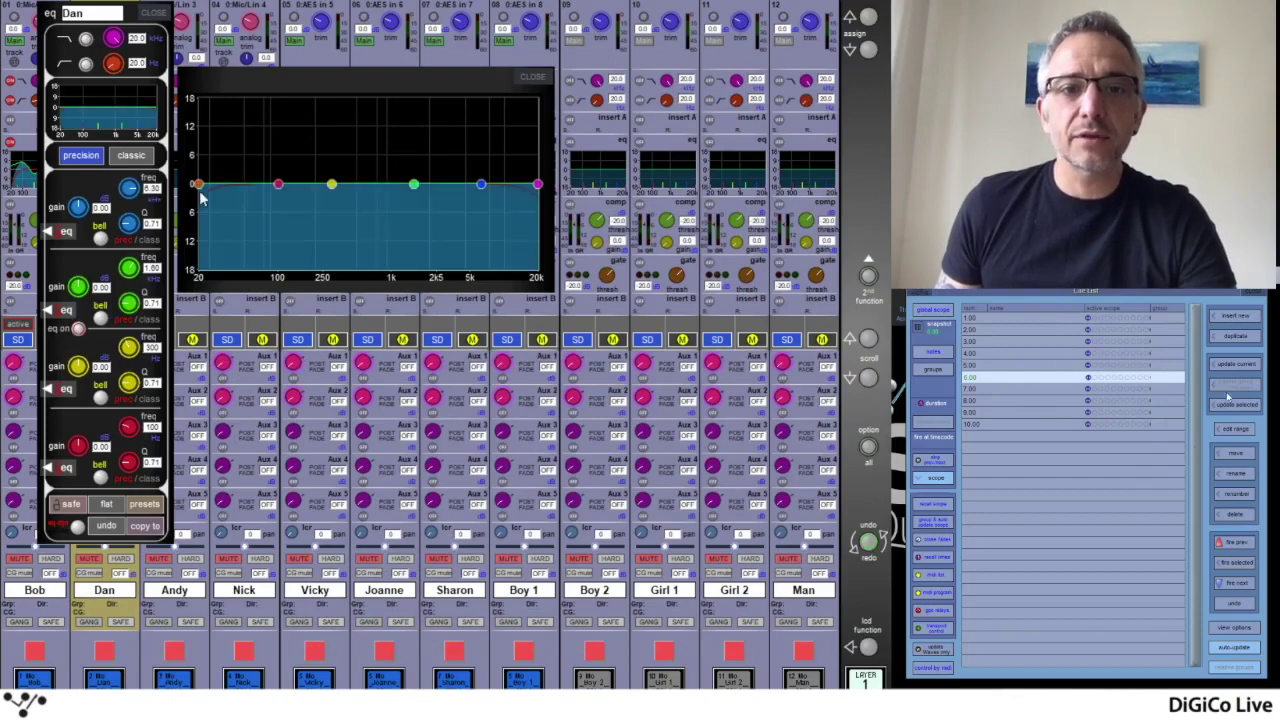
click(88, 65)
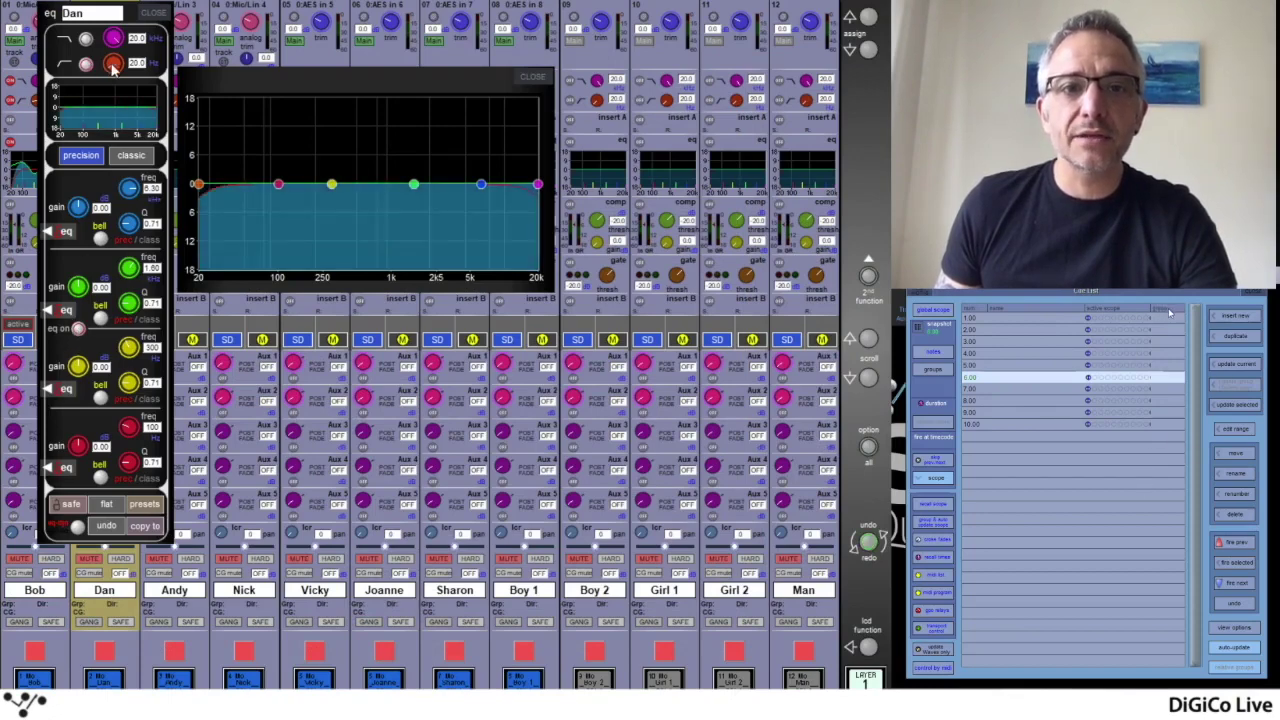
click(153, 13)
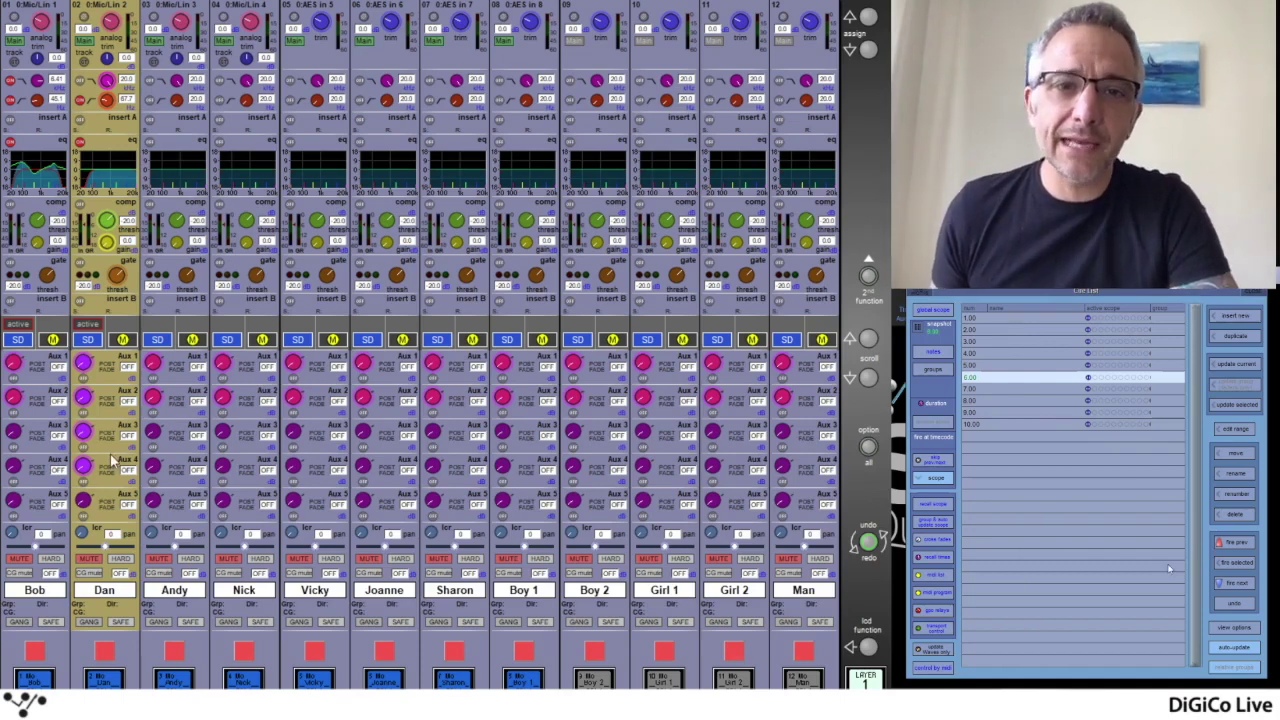
Create an alias for channel 2 in cue 6.00, adding Hat after the performer's first name, and close the channel setup
click(100, 610)
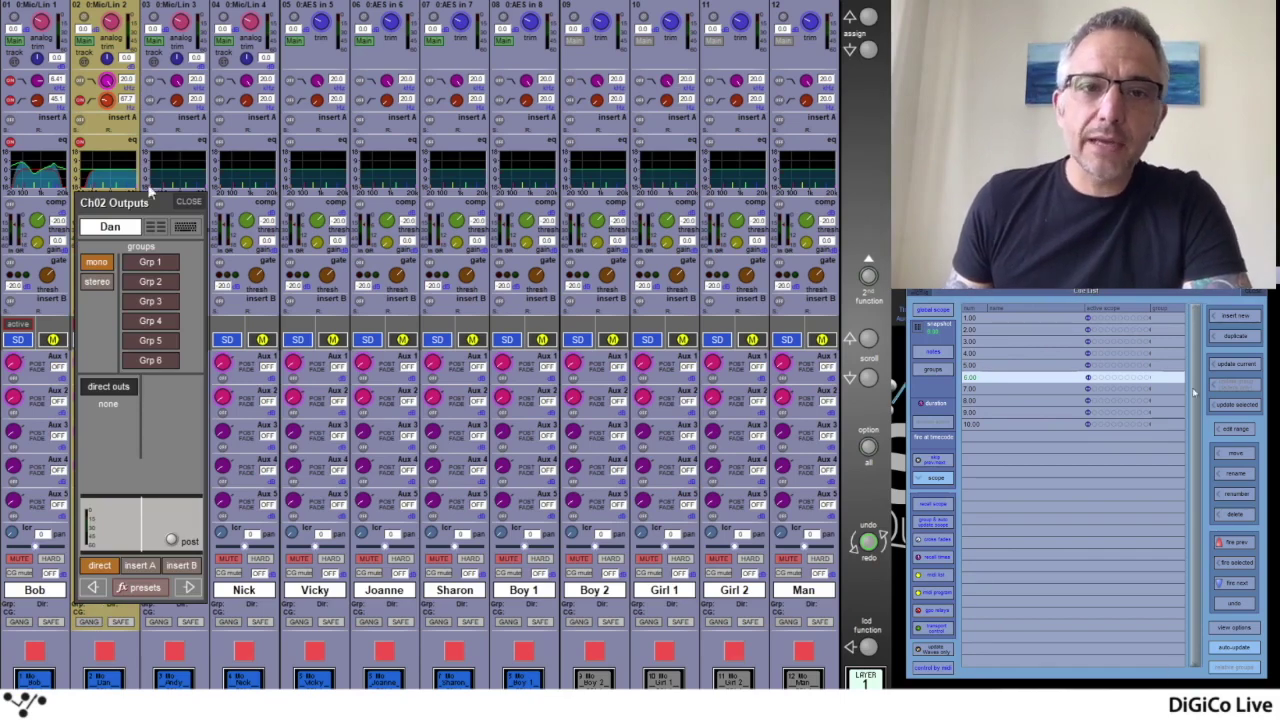
click(188, 201)
click(93, 66)
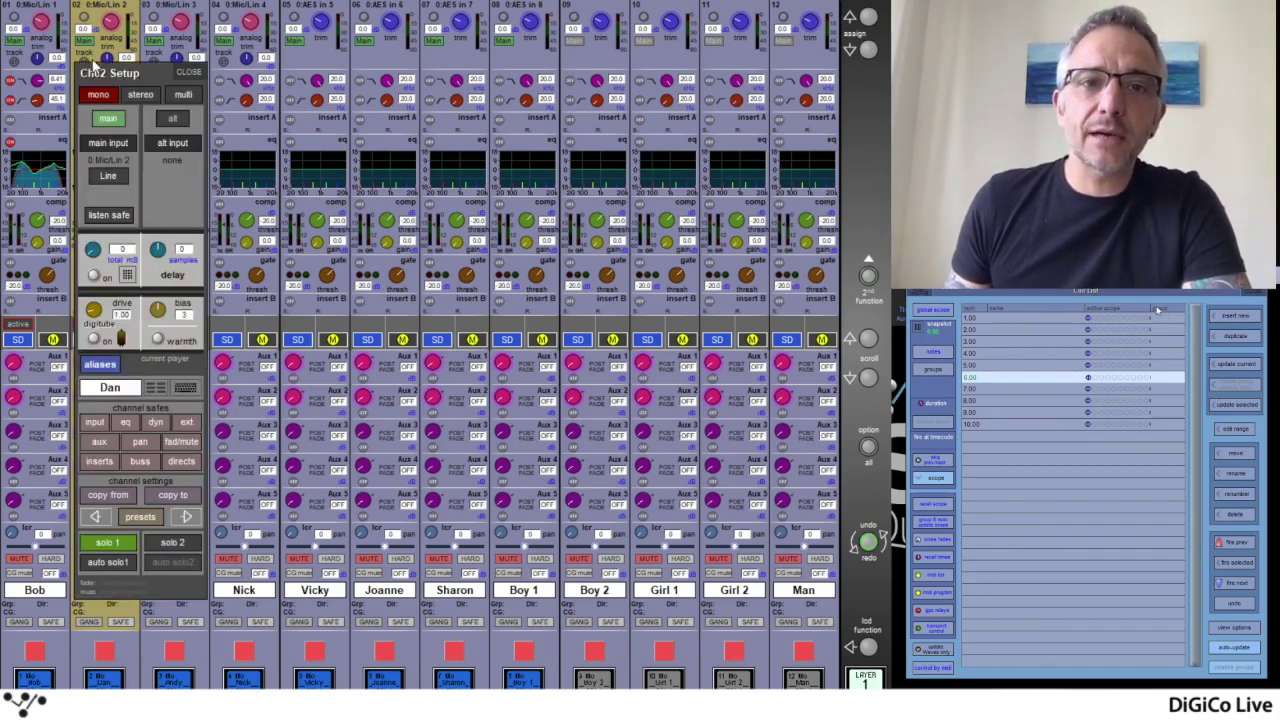
click(100, 364)
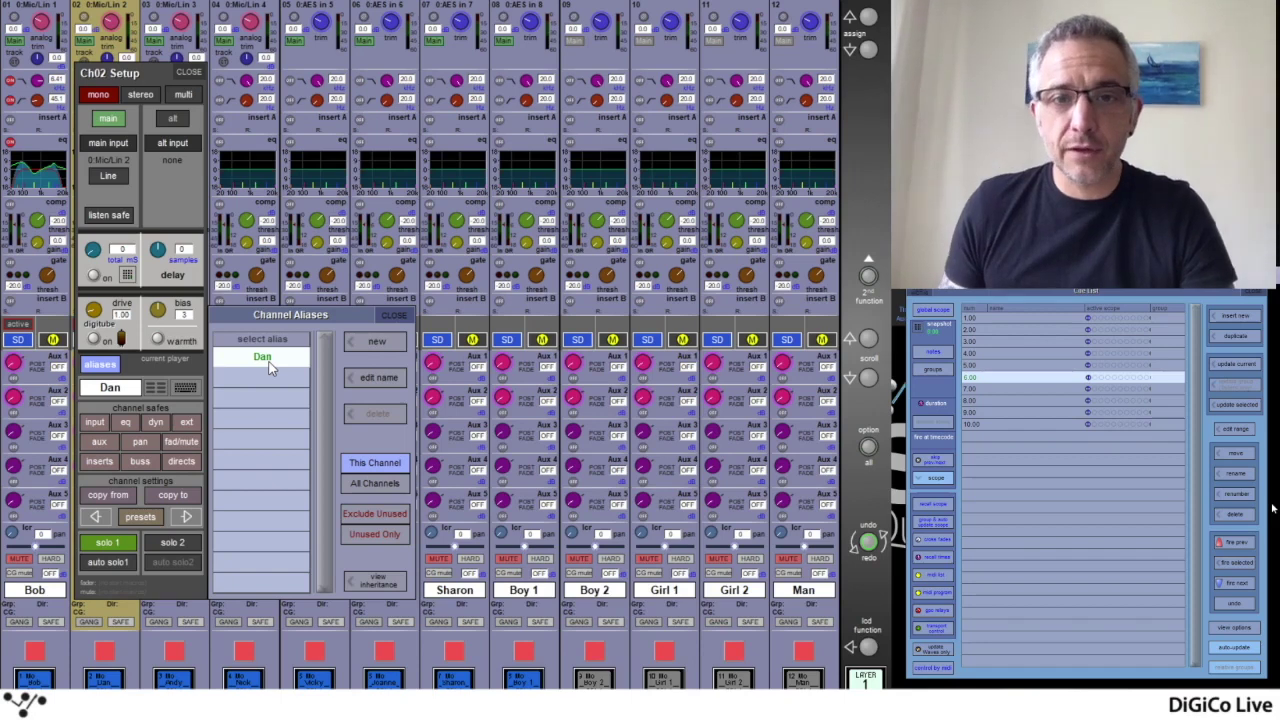
click(377, 343)
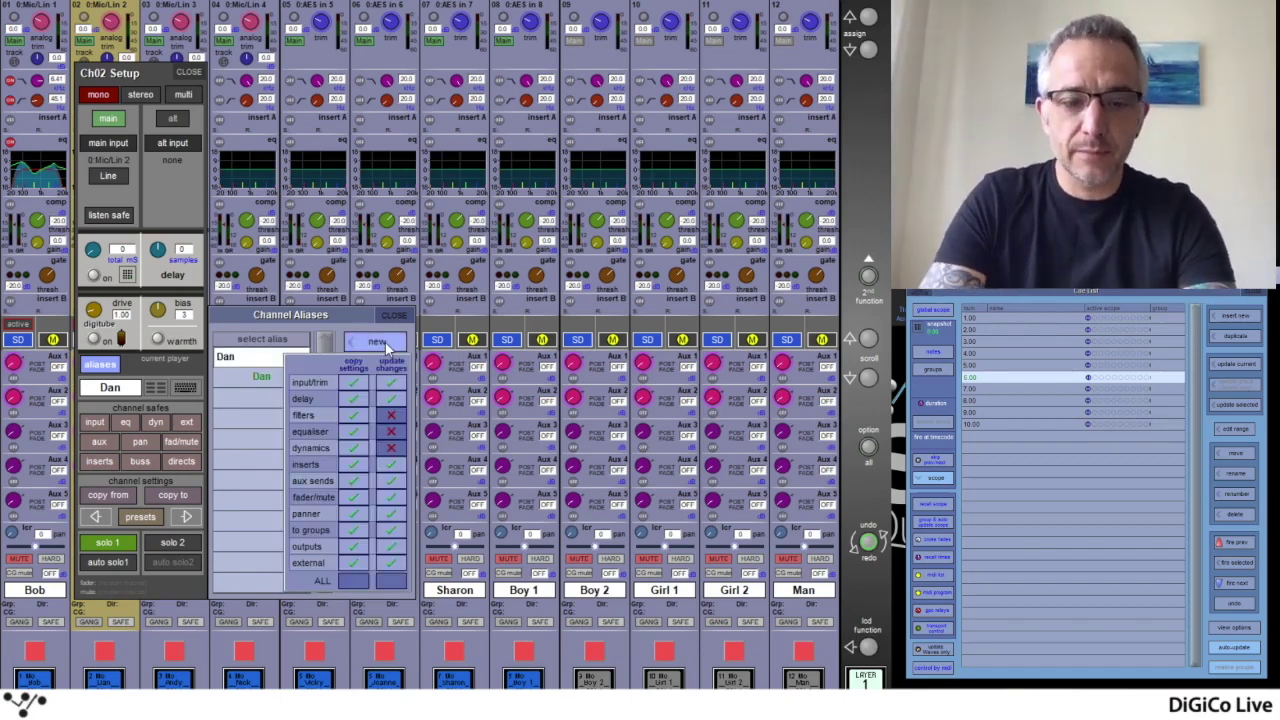
text(H)
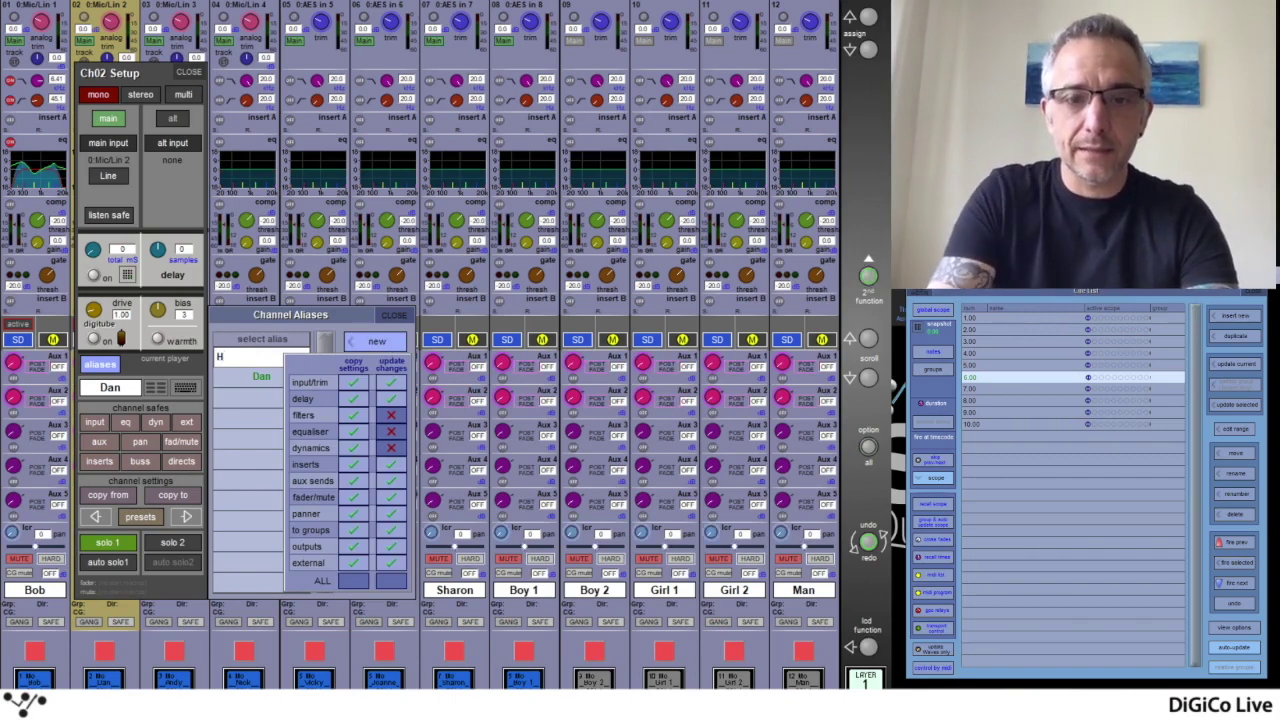
text(at)
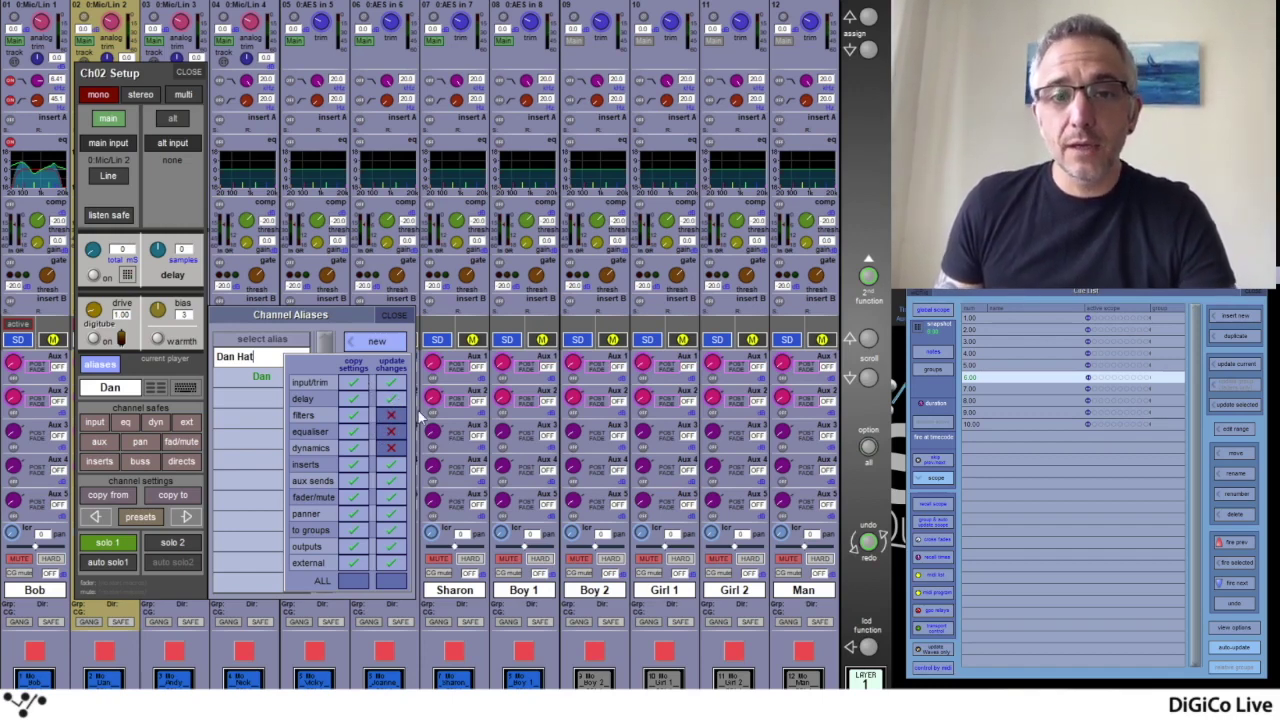
key(Return)
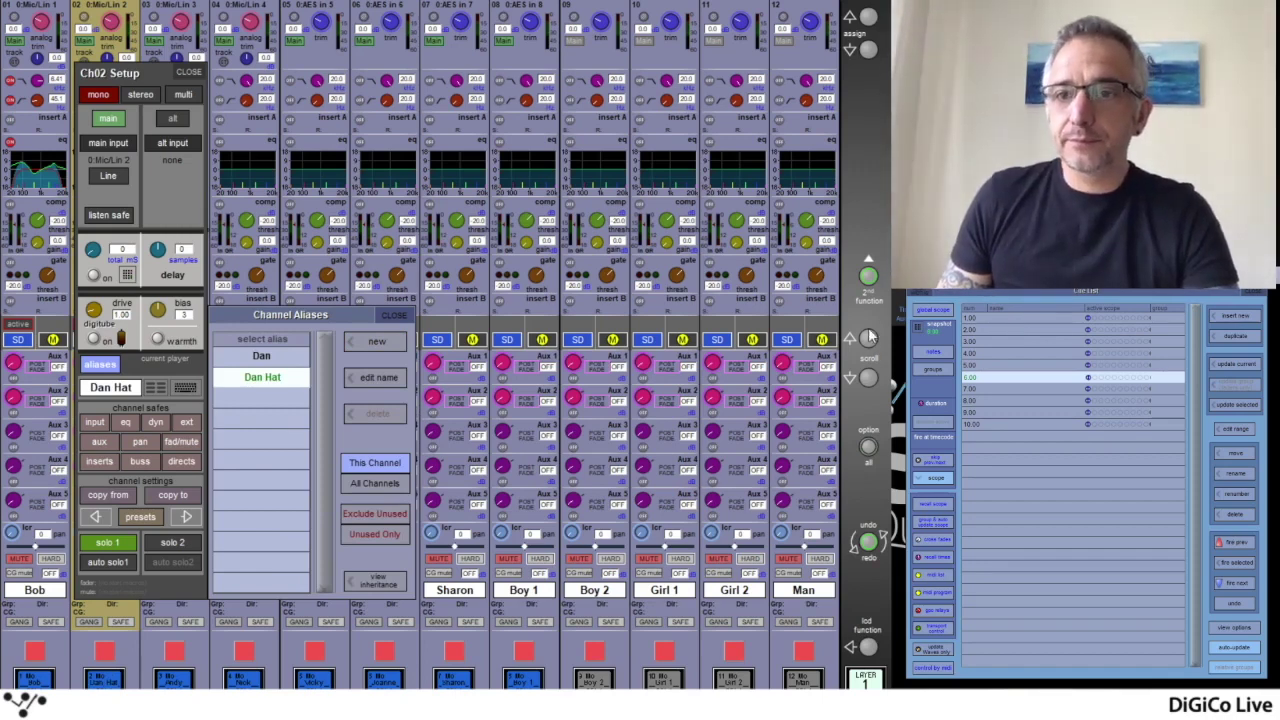
click(189, 72)
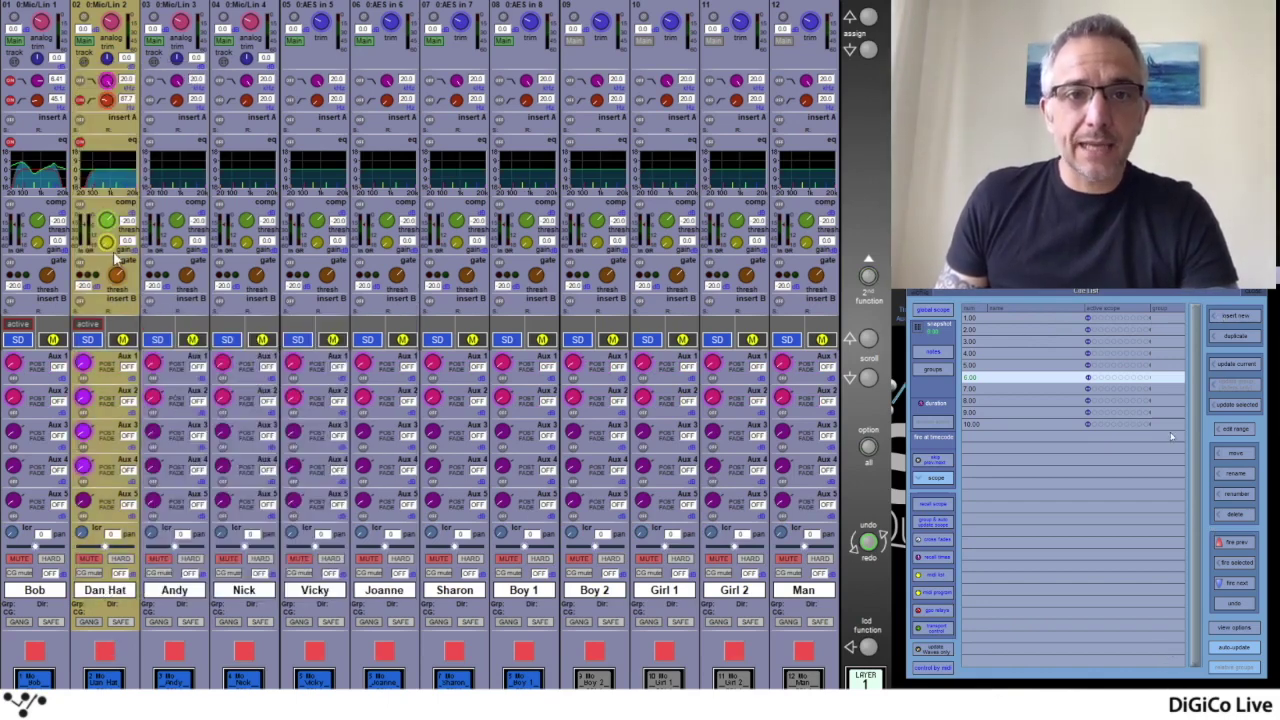
Cut channel 2's EQ by about 16.7 dB at 659 Hz in cue 6.00, compare it with cue 7.00, and close the EQ
click(110, 172)
drag(333, 187, 372, 268)
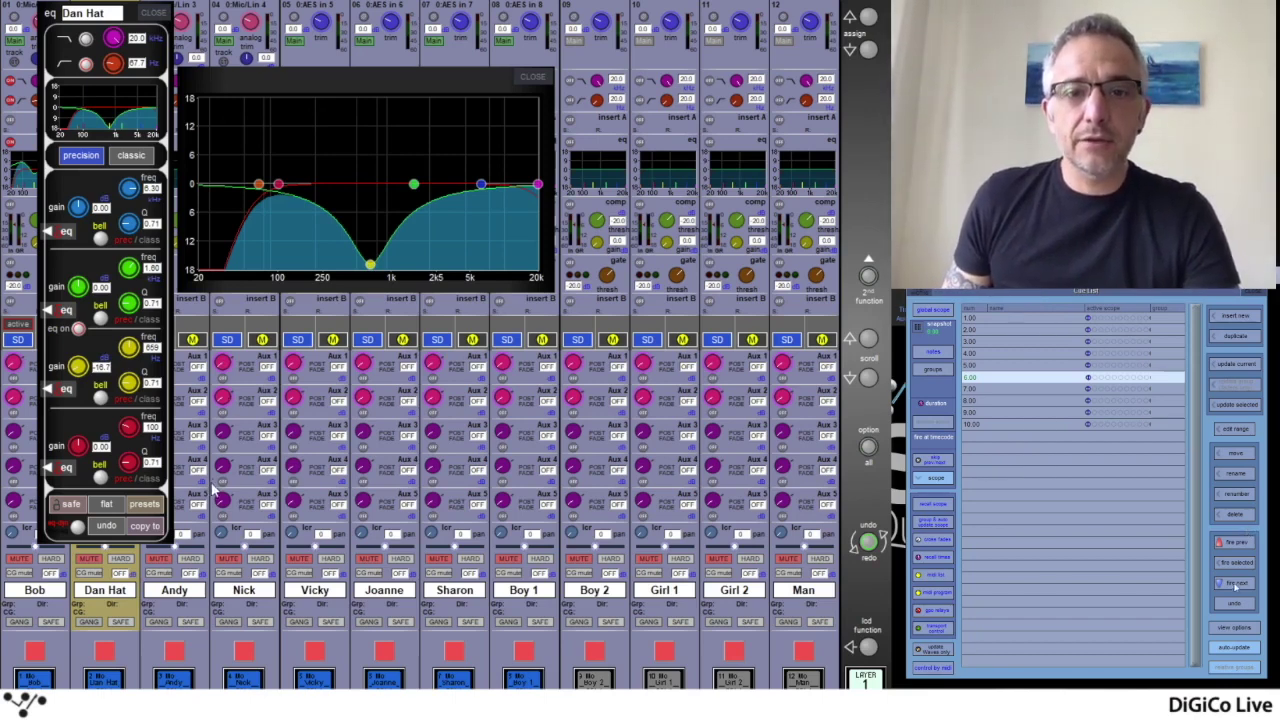
click(1237, 582)
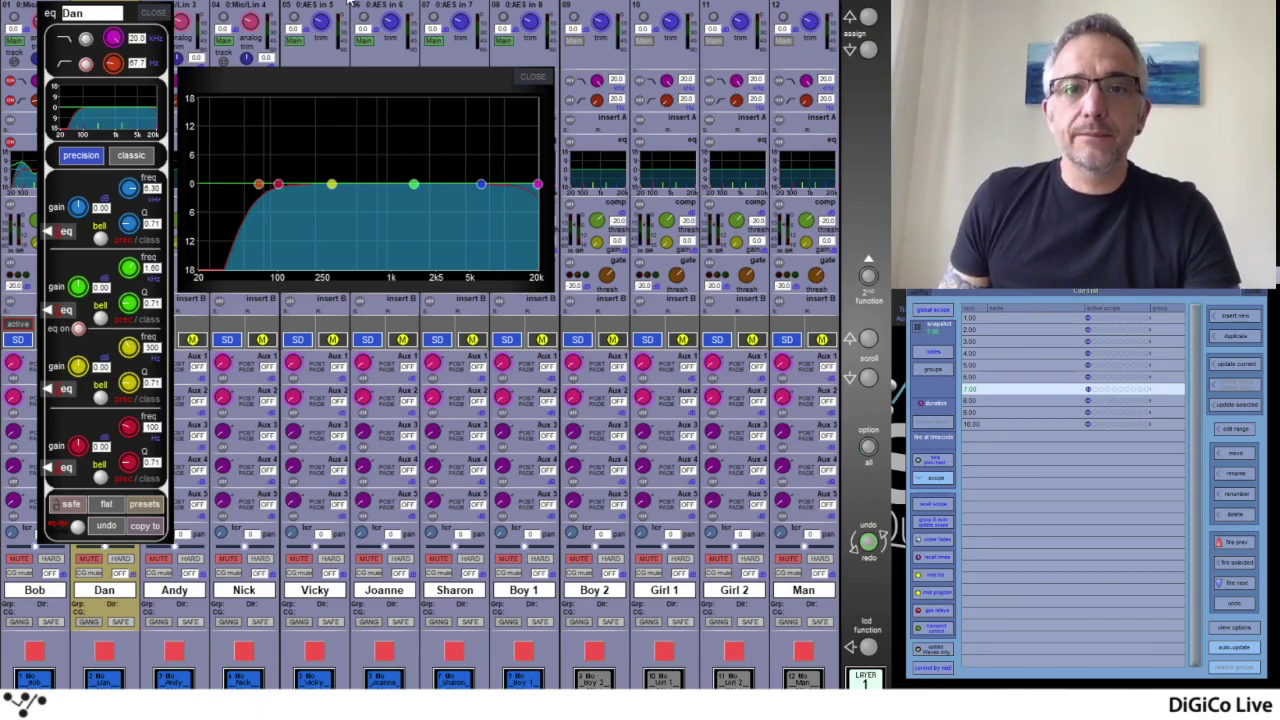
click(153, 13)
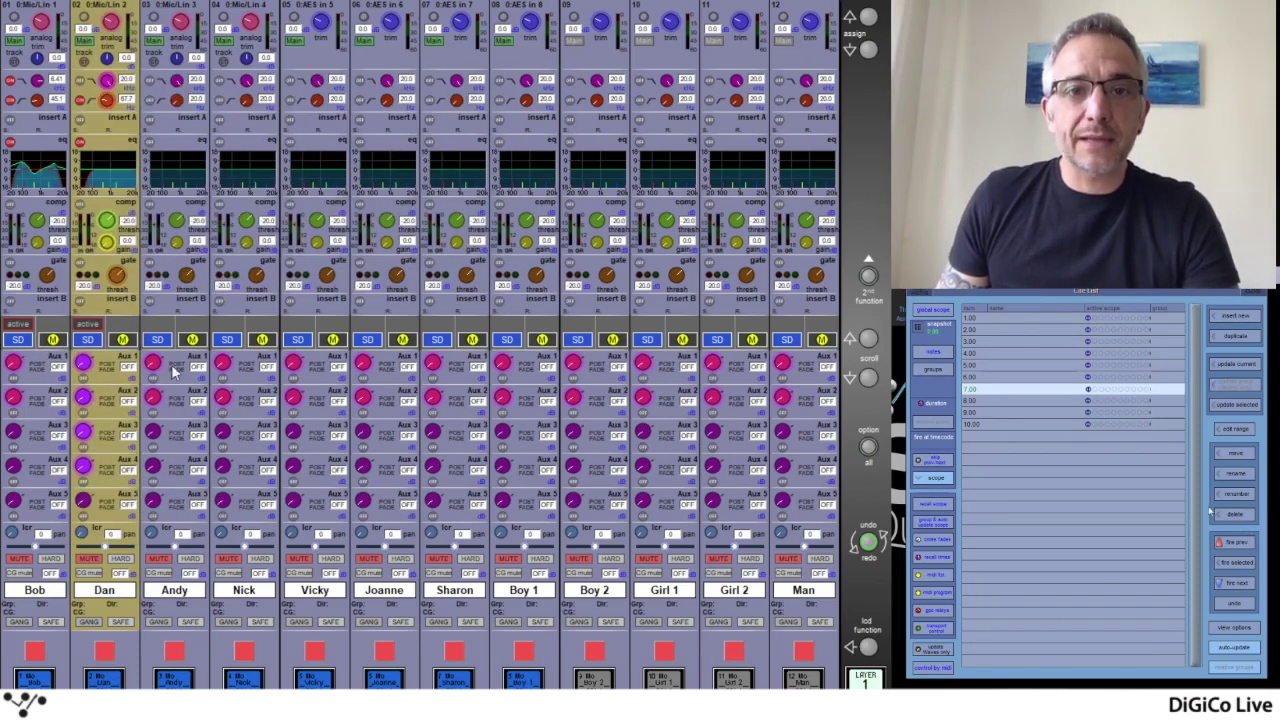
In cue 7.00, adjust channel 2's EQ to about -1.9 dB at 94.7 Hz and +6.3 dB at 1.86 kHz
click(105, 170)
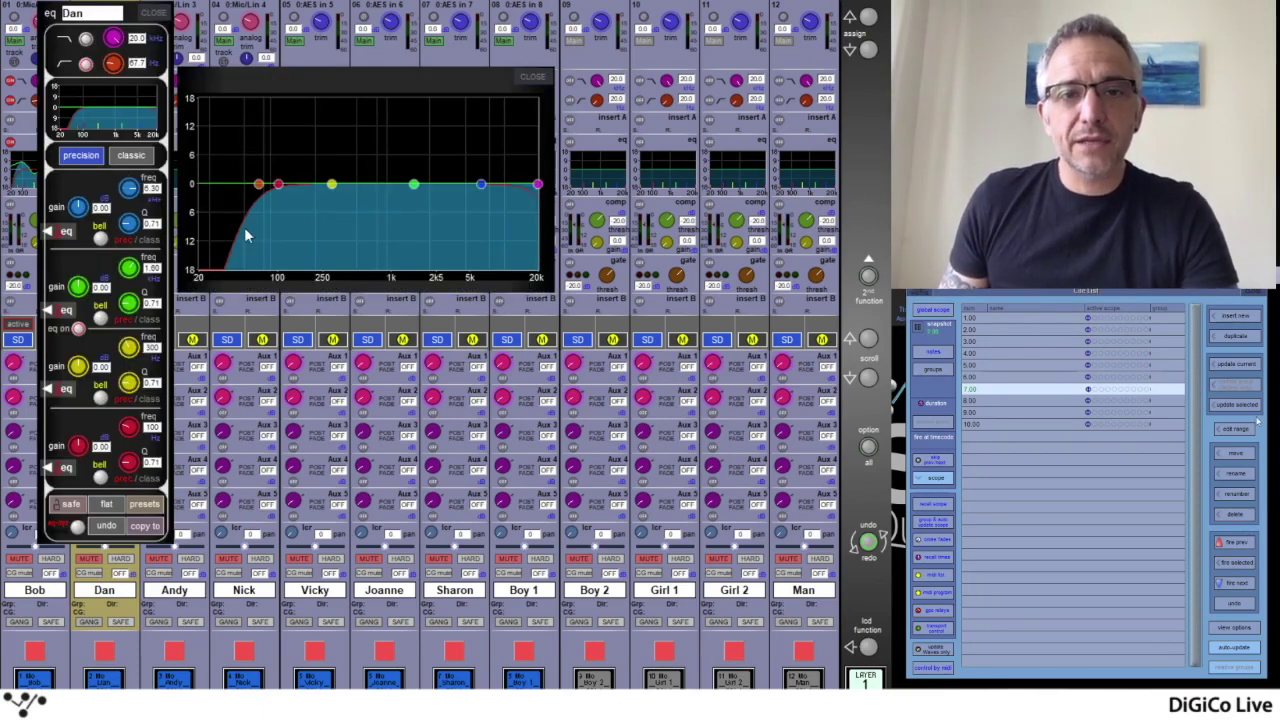
drag(278, 184, 275, 193)
drag(414, 184, 421, 155)
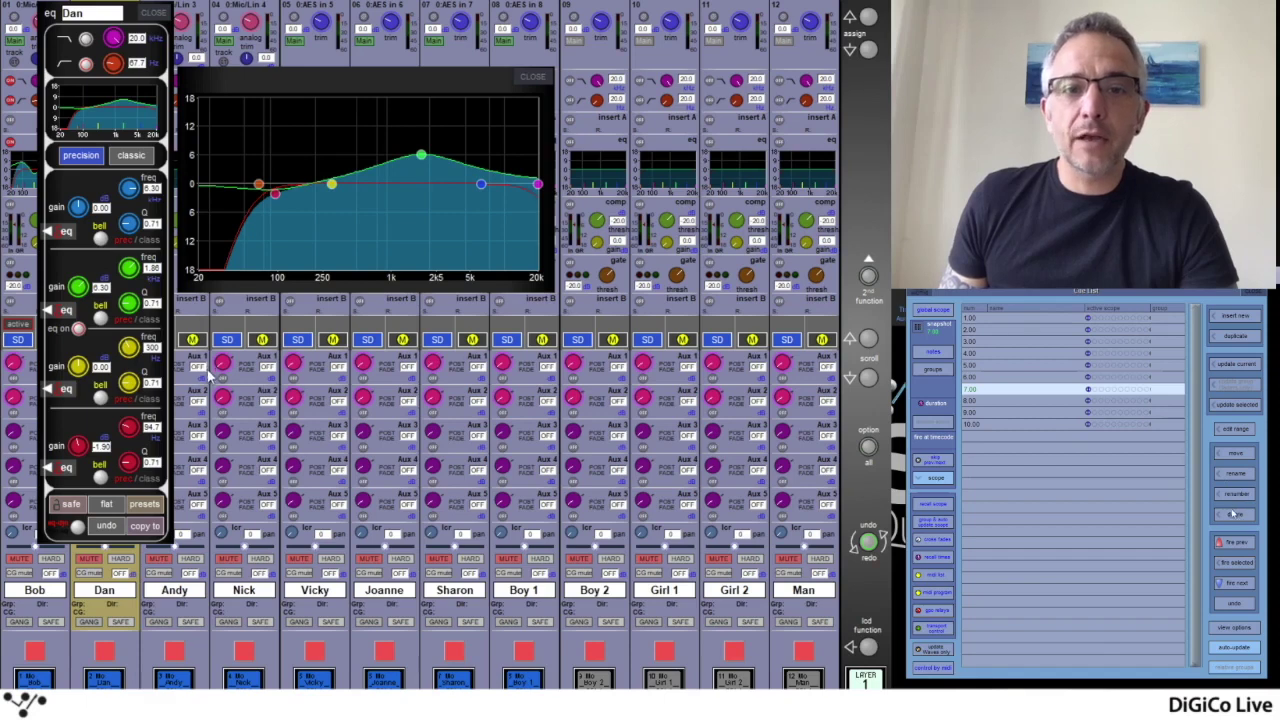
Fire back to cue 6.00 to compare channel 2's EQ, fire forward to cue 10.00, and close the EQ
click(1233, 543)
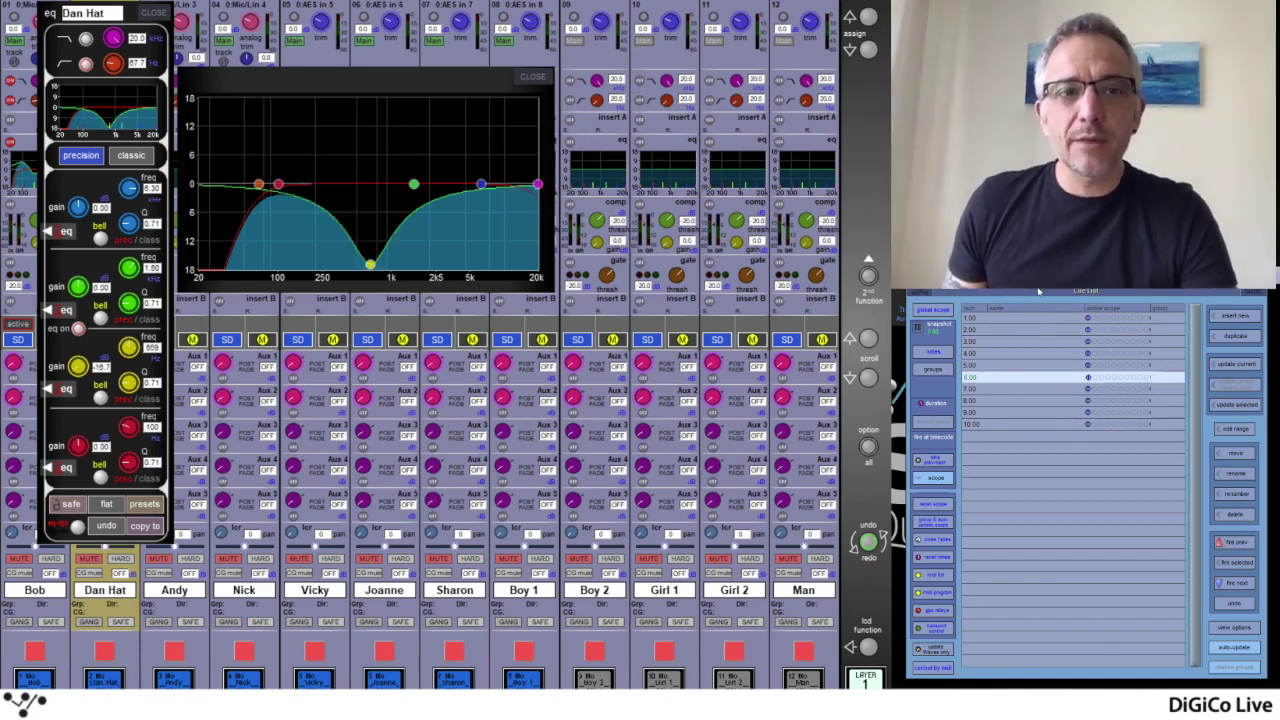
click(1237, 583)
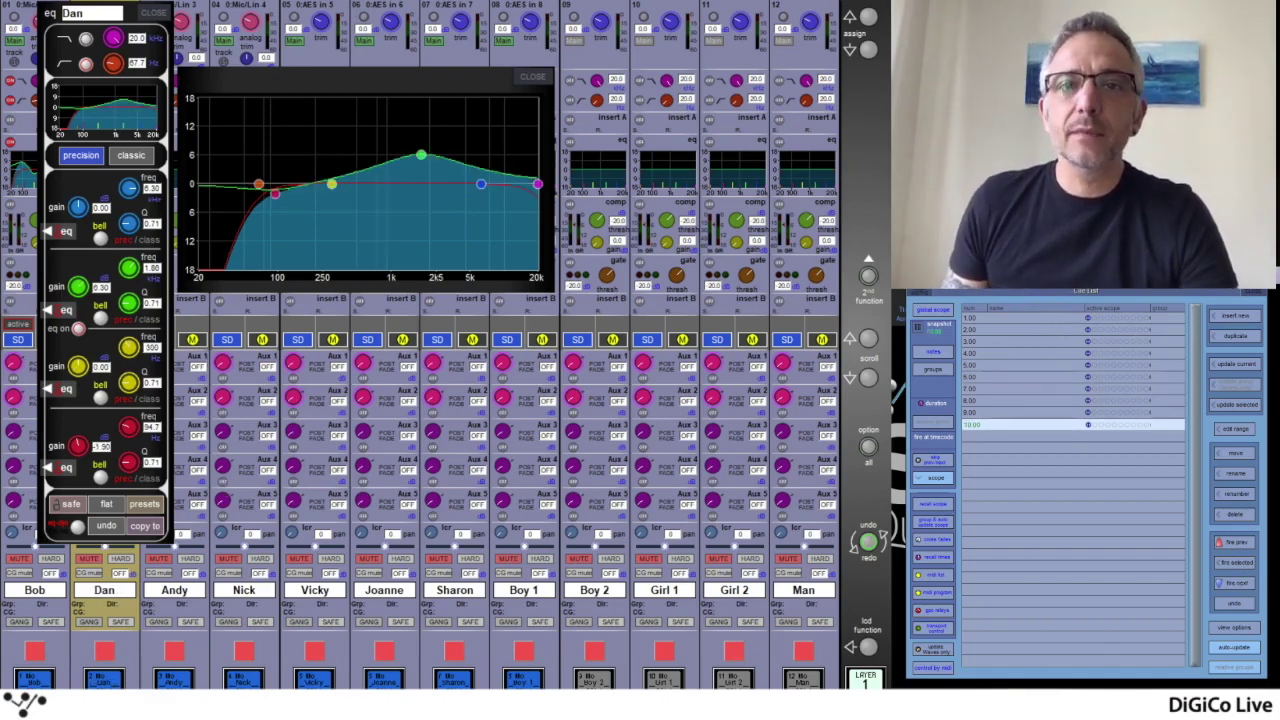
click(152, 16)
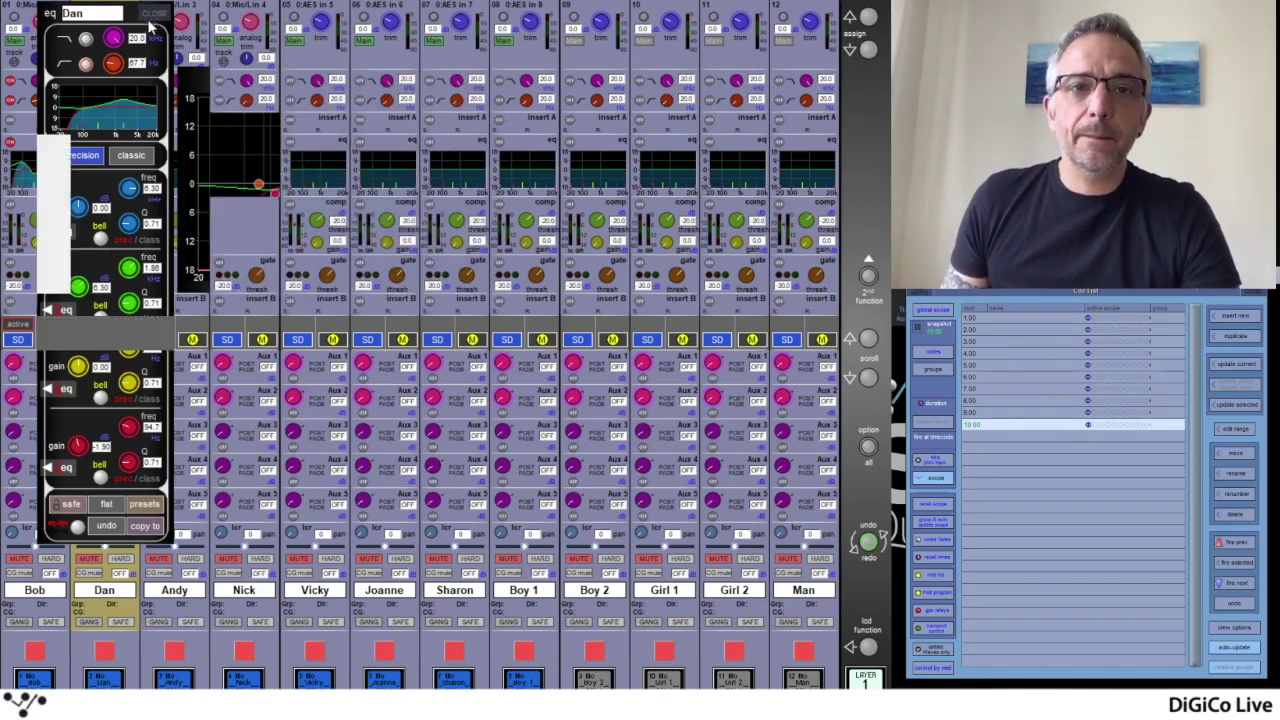
Assign the Hat alias to channel 2 in cue 10.00, close the setup, and check the alias's EQ curve
click(96, 64)
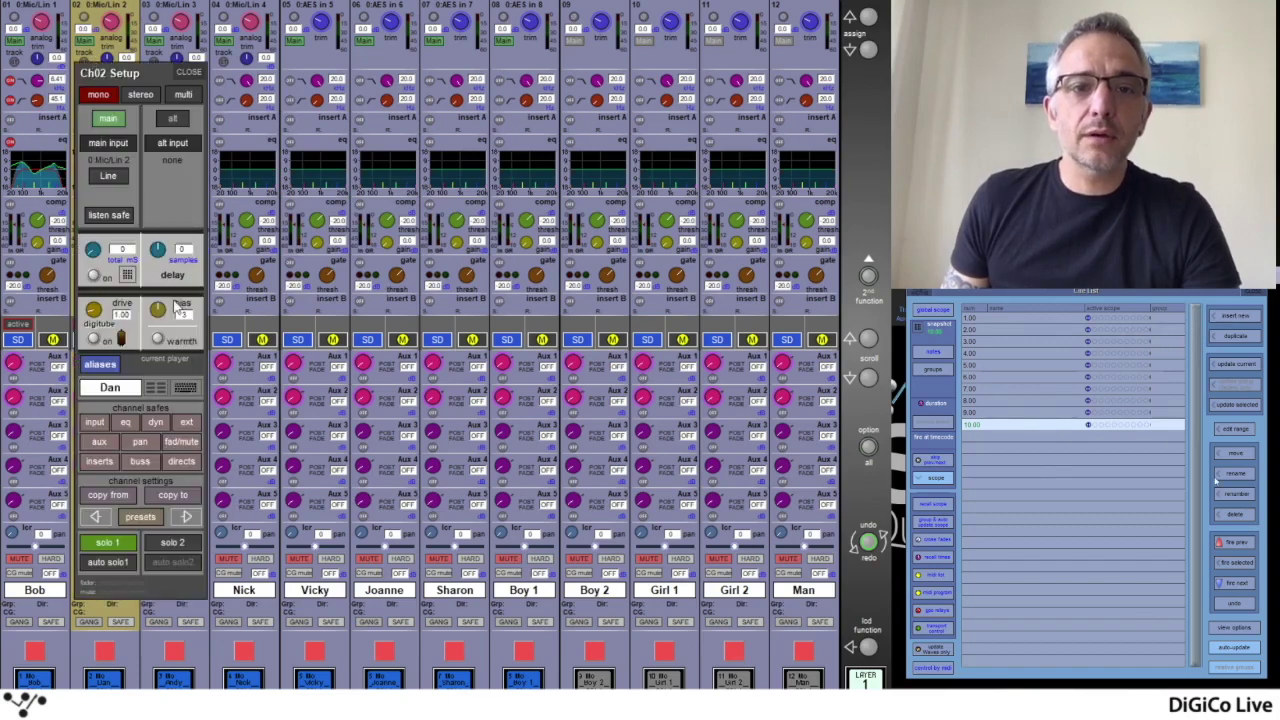
click(100, 364)
click(240, 378)
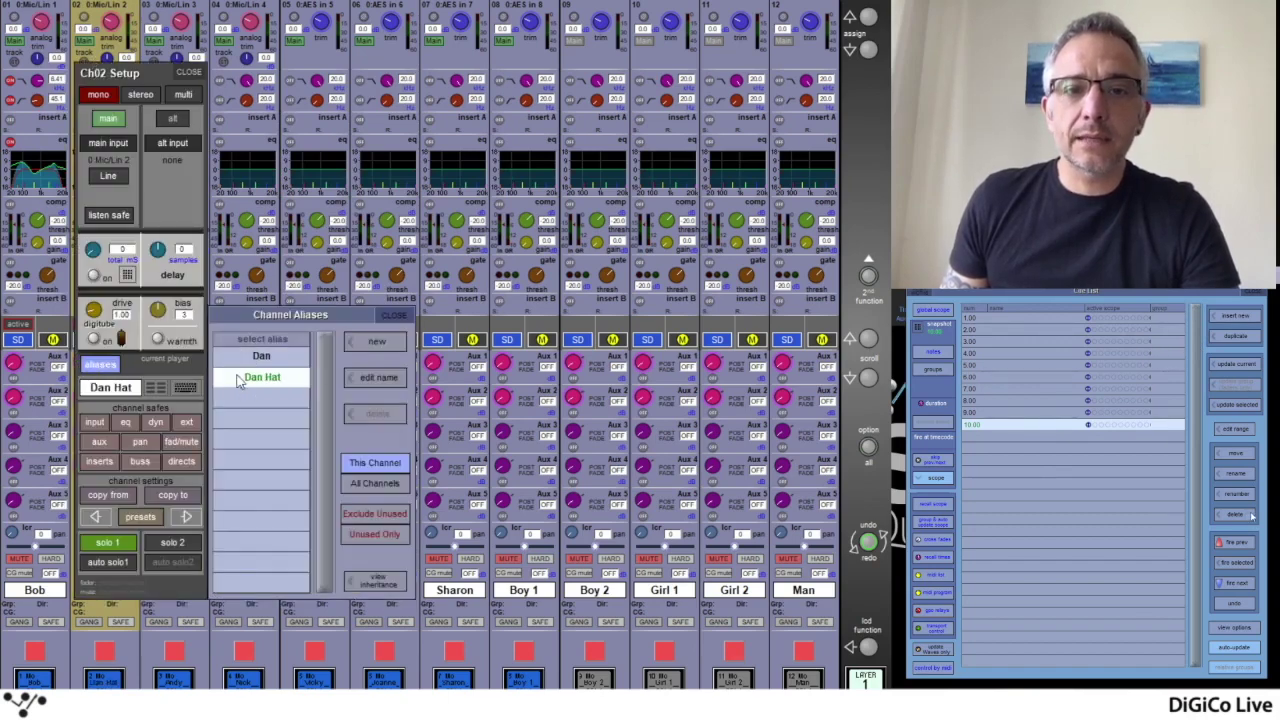
click(189, 73)
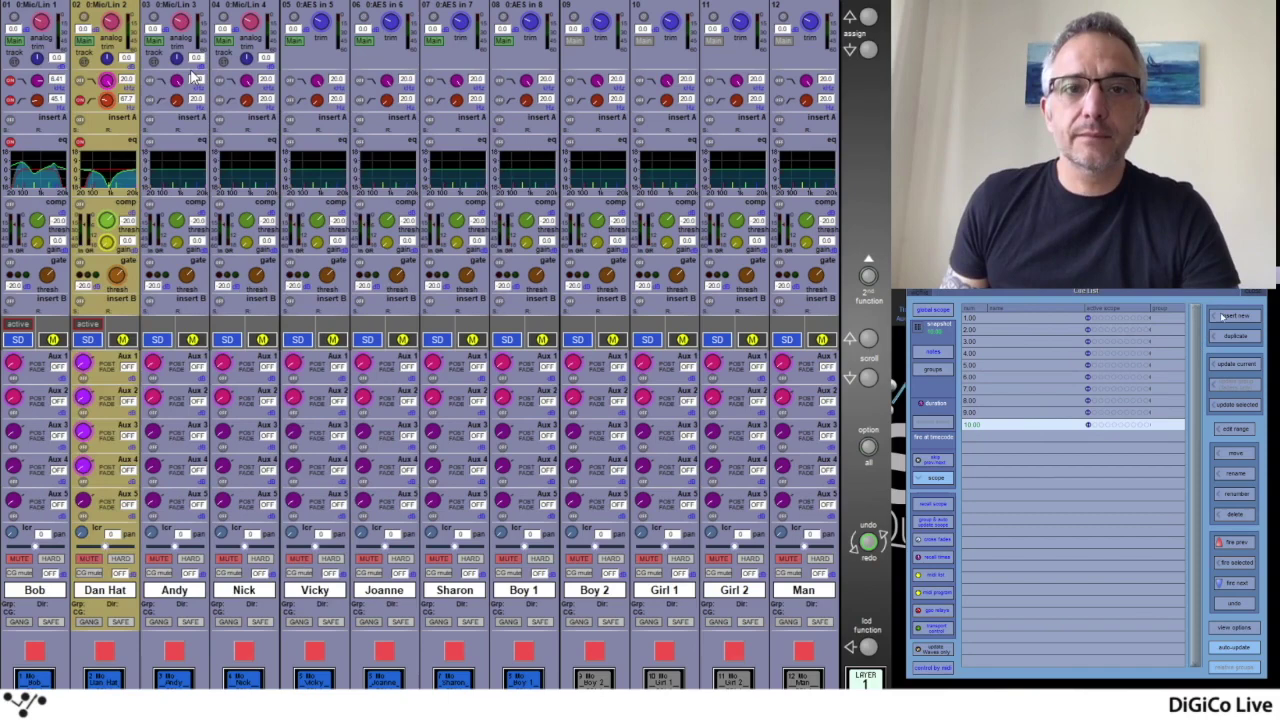
click(120, 175)
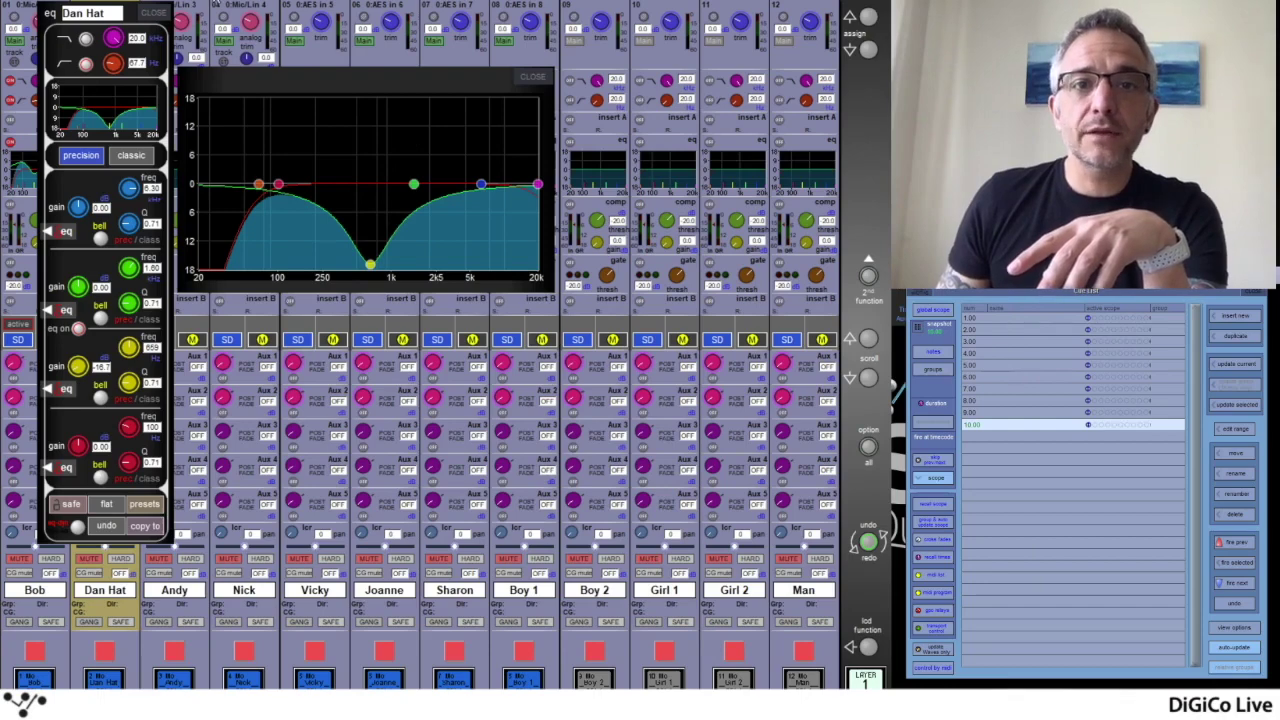
click(154, 13)
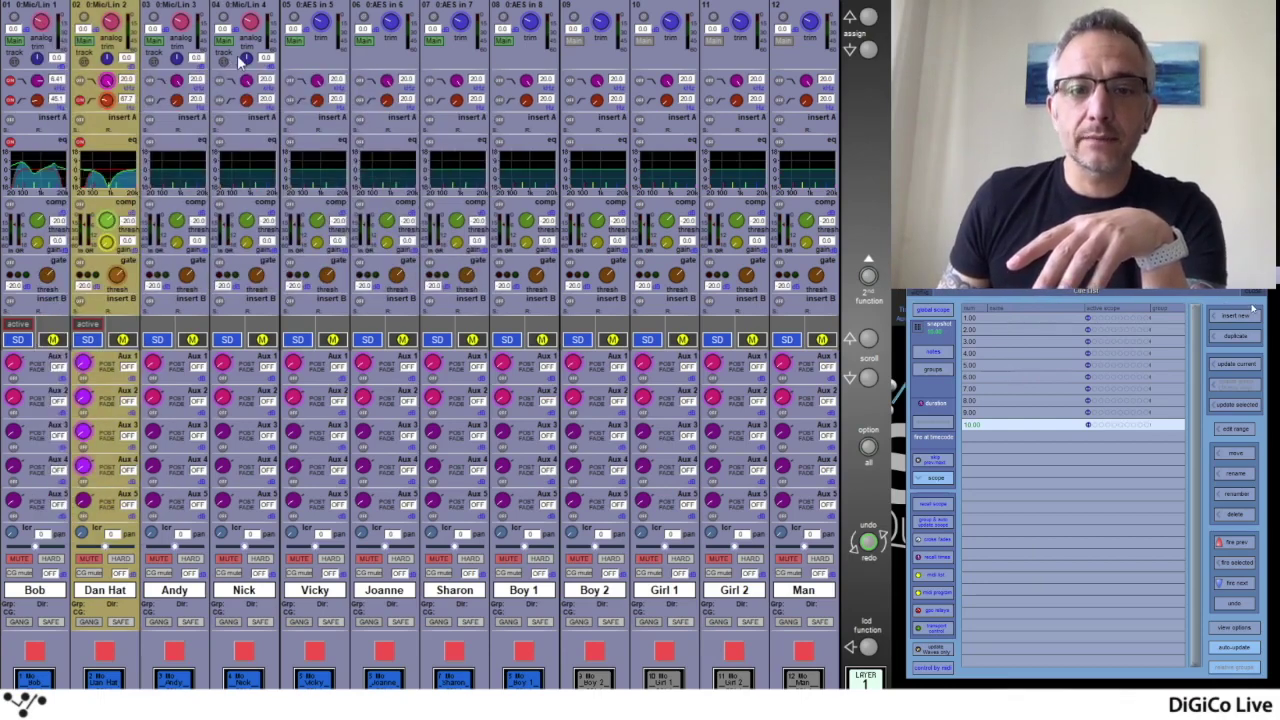
Start a new alias for channel 5 and disable update changes for every section from input/trim through external
click(304, 48)
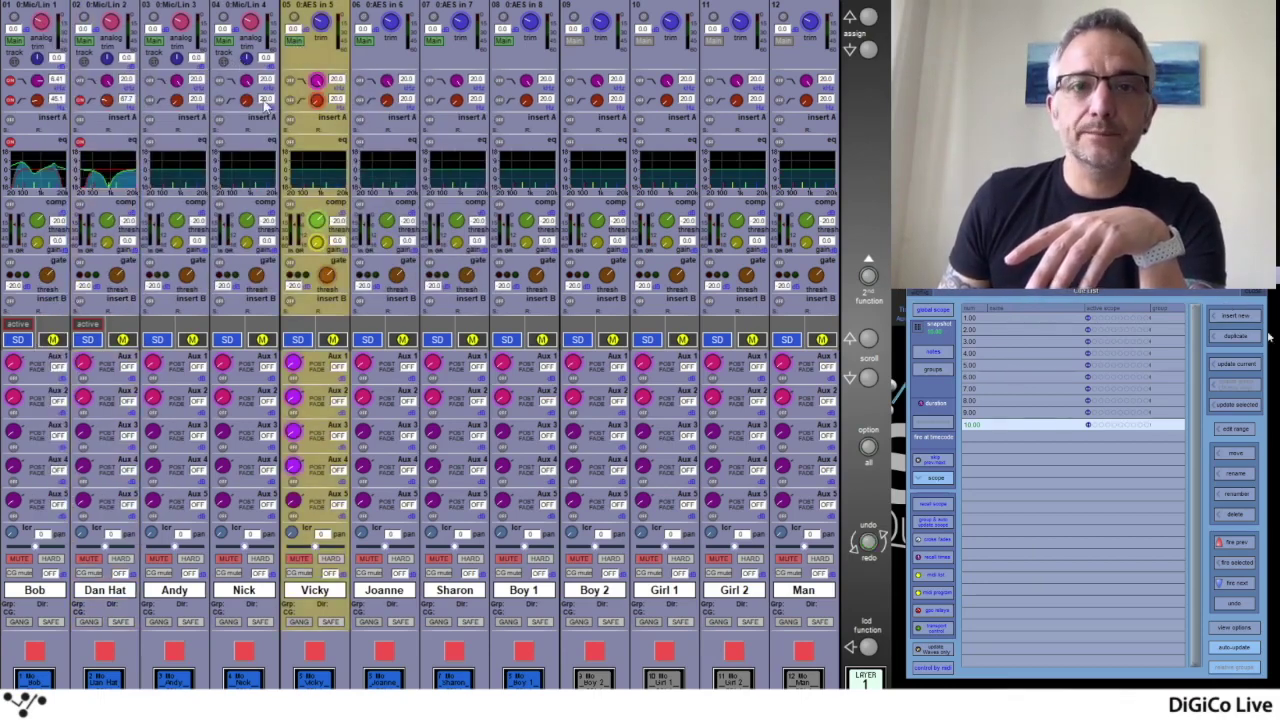
click(310, 47)
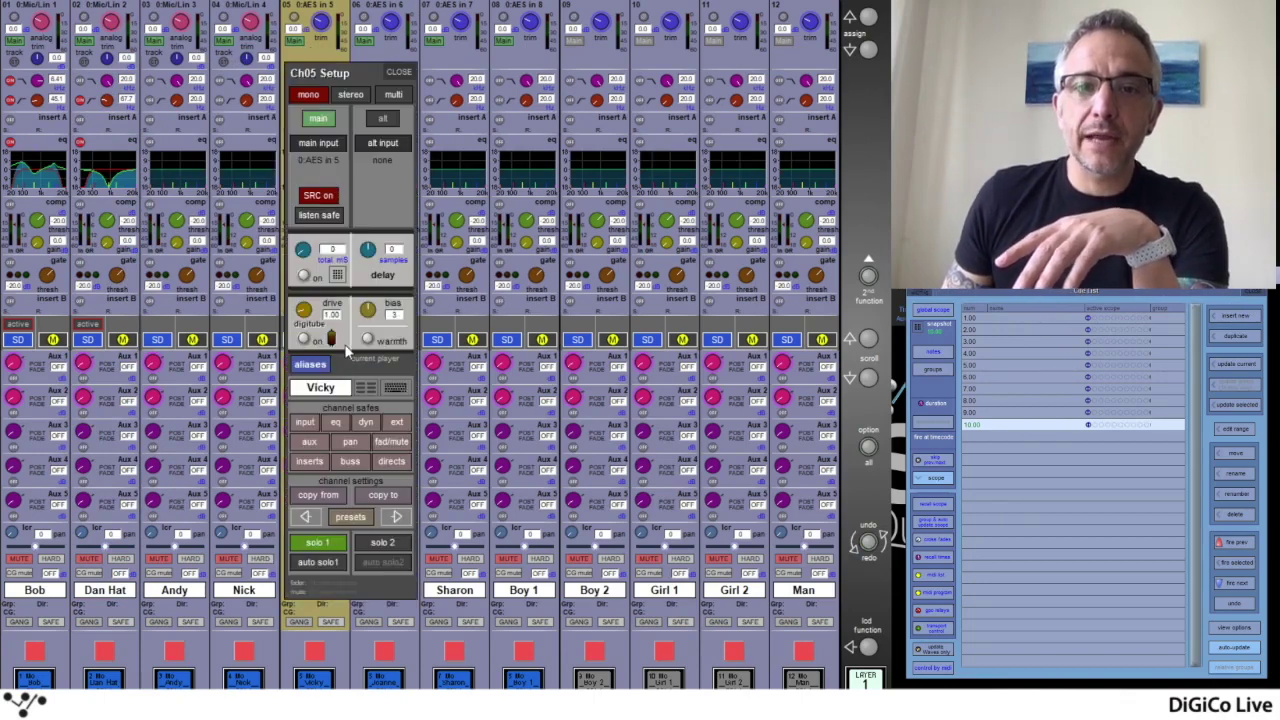
click(310, 364)
click(588, 341)
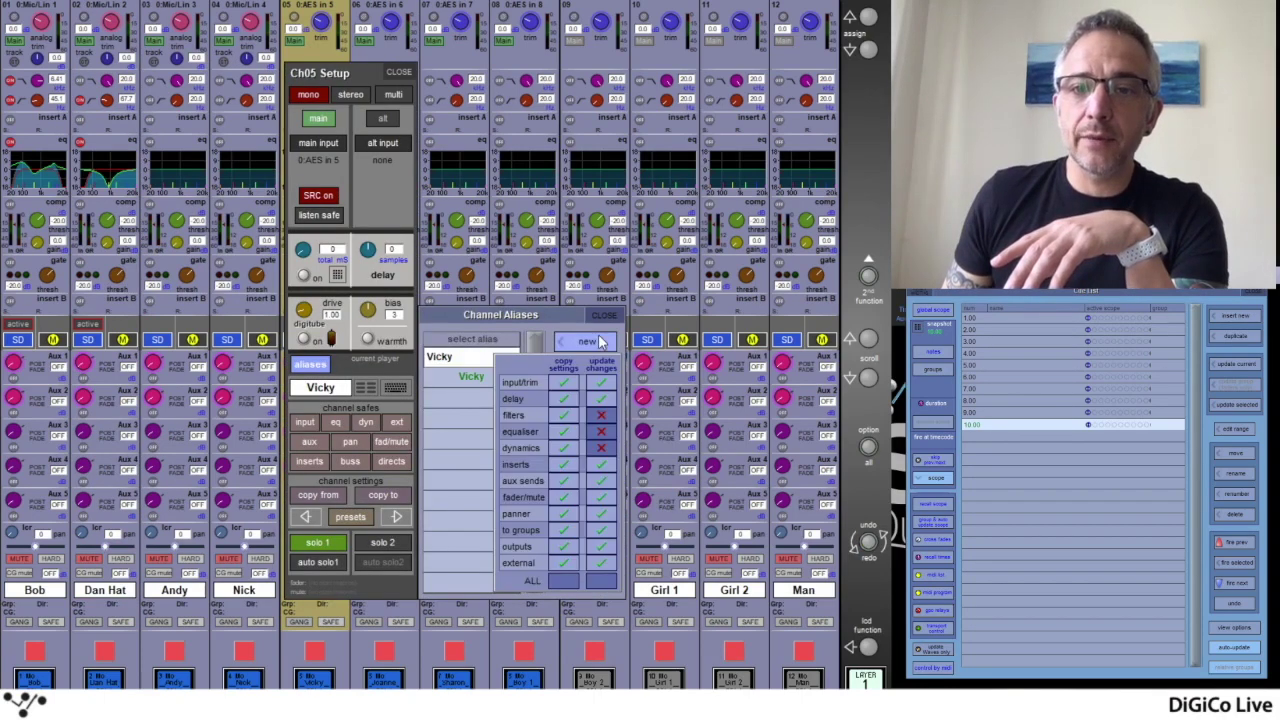
click(601, 464)
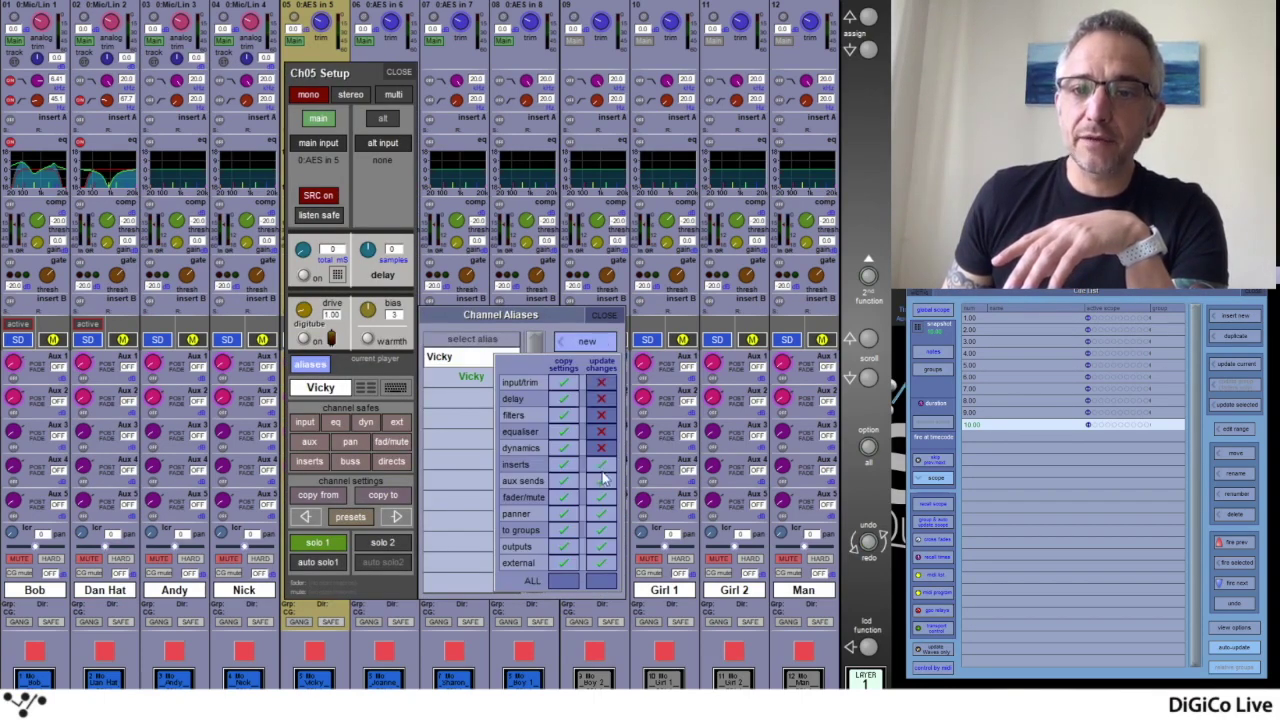
click(601, 480)
click(601, 497)
click(601, 513)
click(601, 530)
click(601, 546)
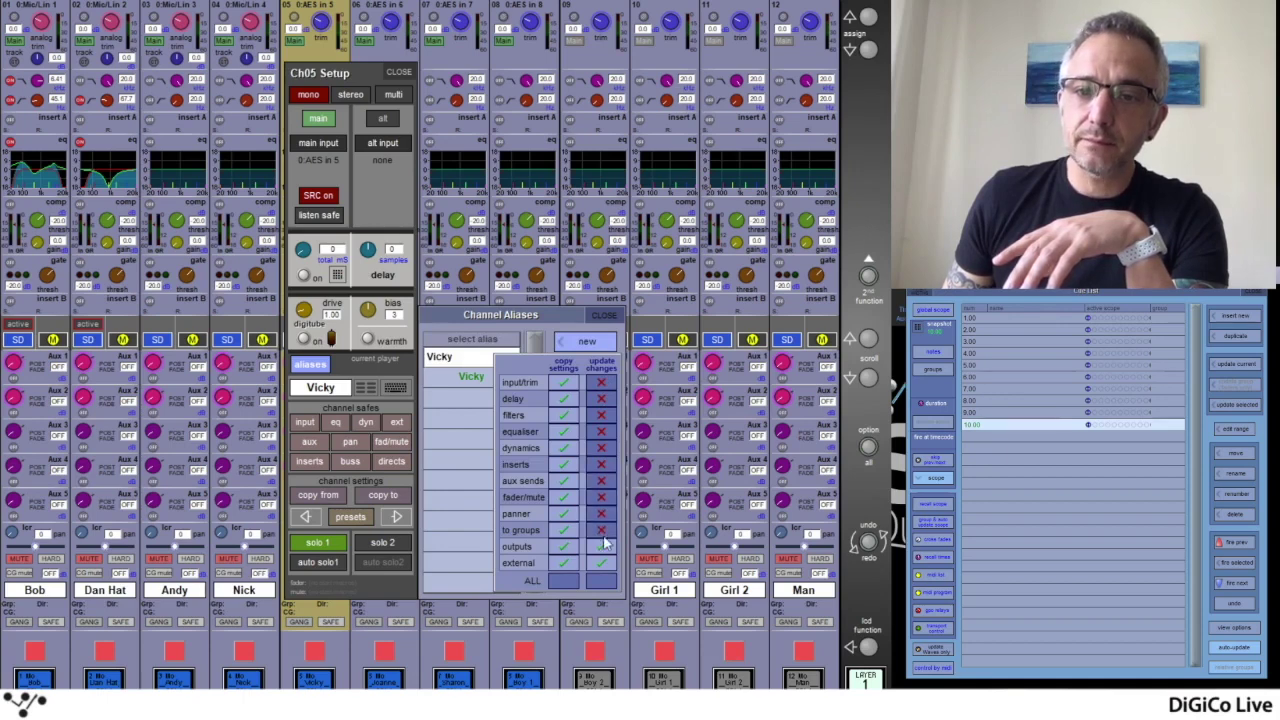
click(601, 562)
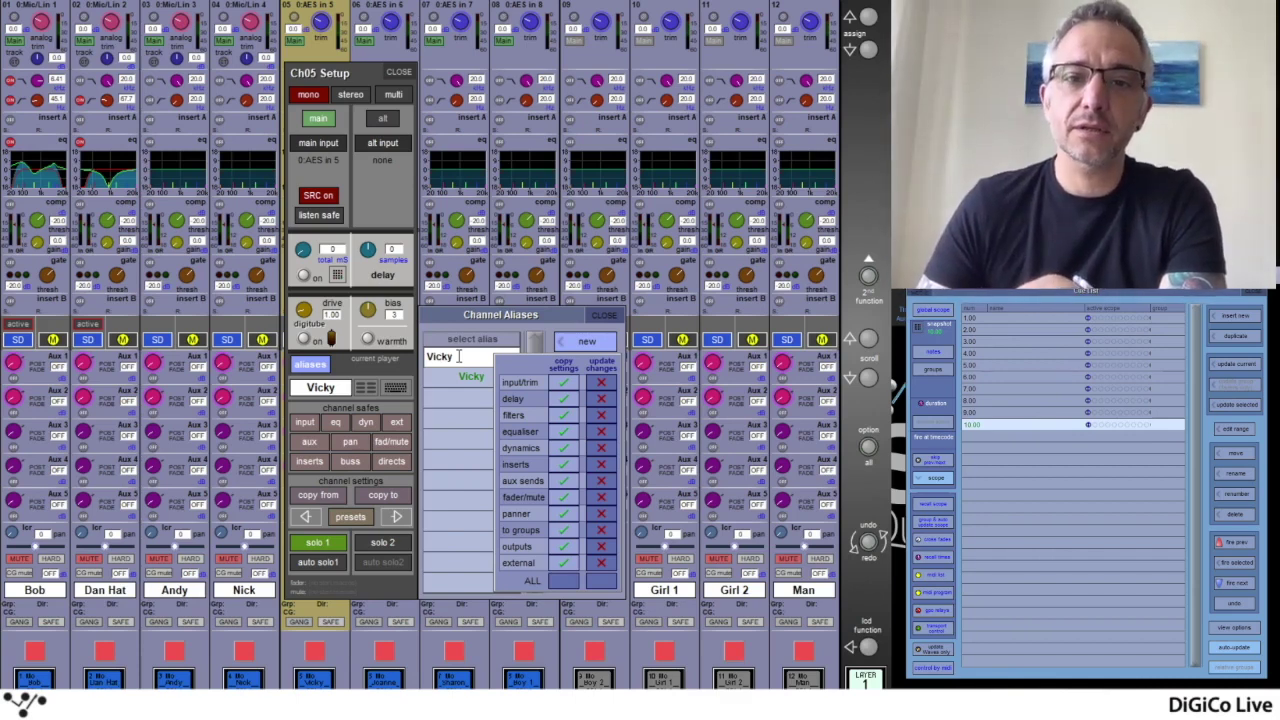
Name channel 5's new alias with the replacement performer's first name, create it, and close the channel setup
double_click(459, 356)
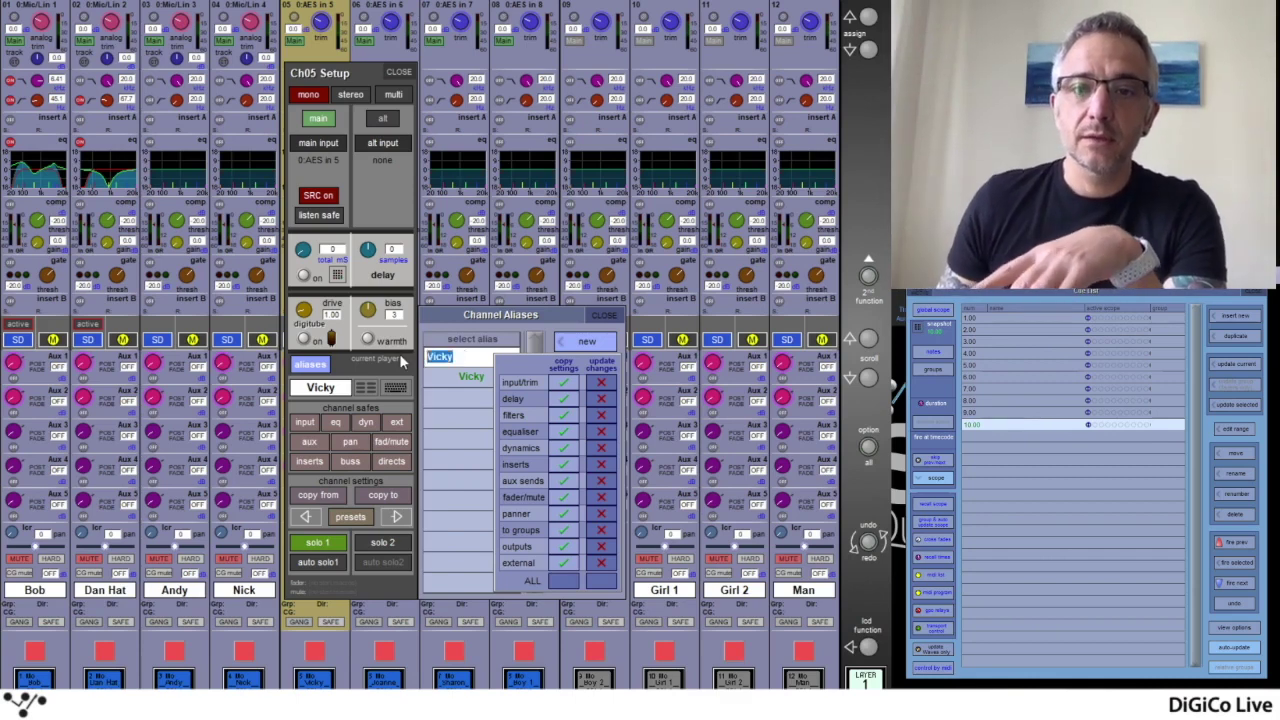
text(Helen)
key(Return)
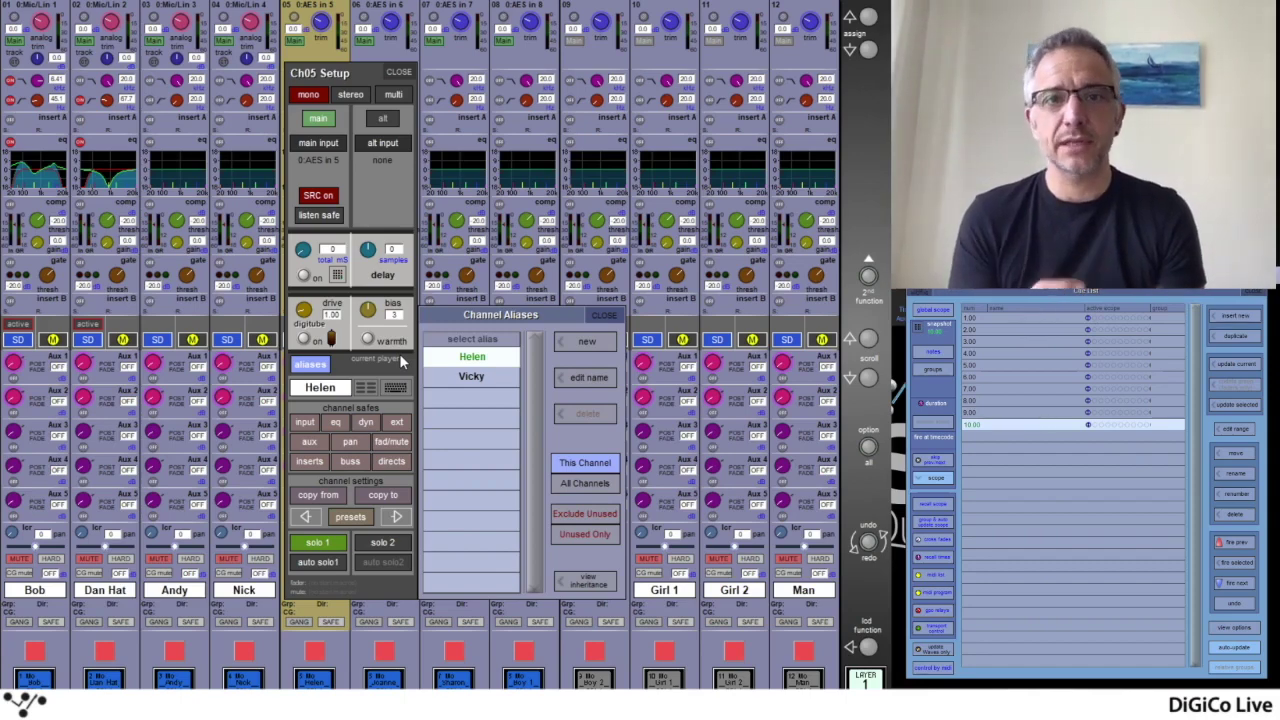
click(399, 72)
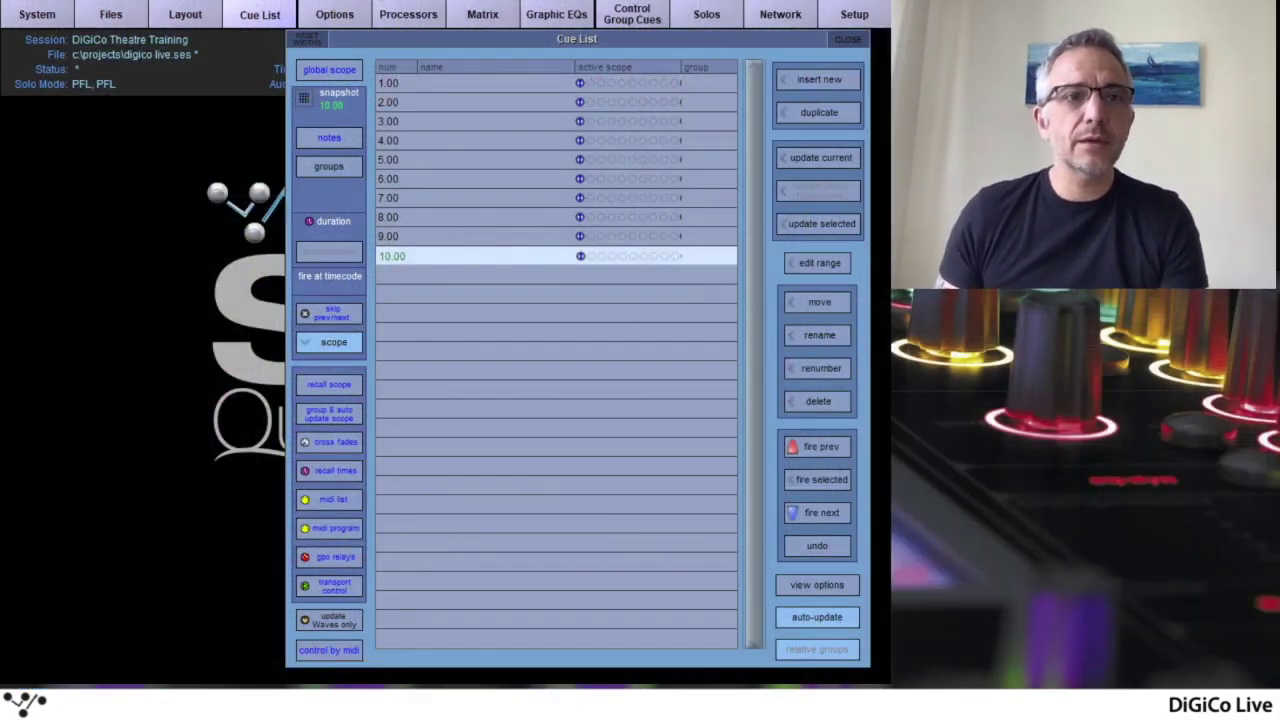
Review the Theatre options for the Option/All button's cue auto-update behaviour and the auto-update exclusions, and close the options
click(335, 14)
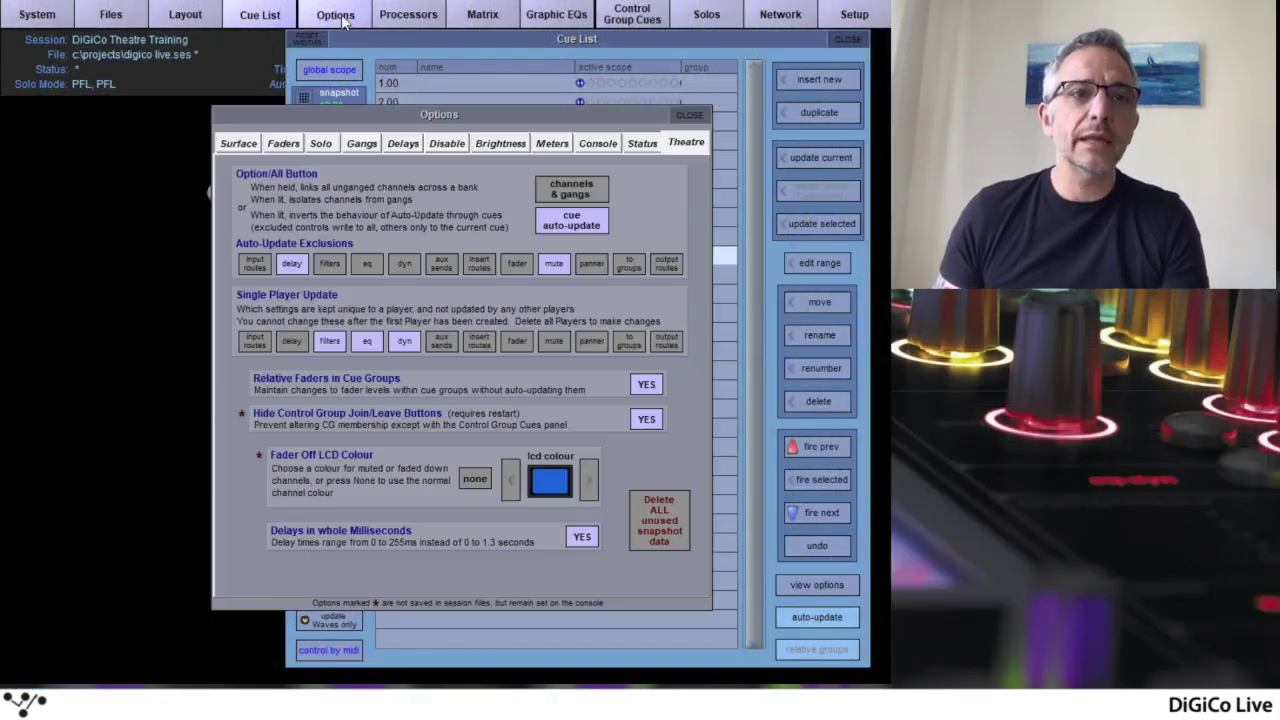
click(574, 196)
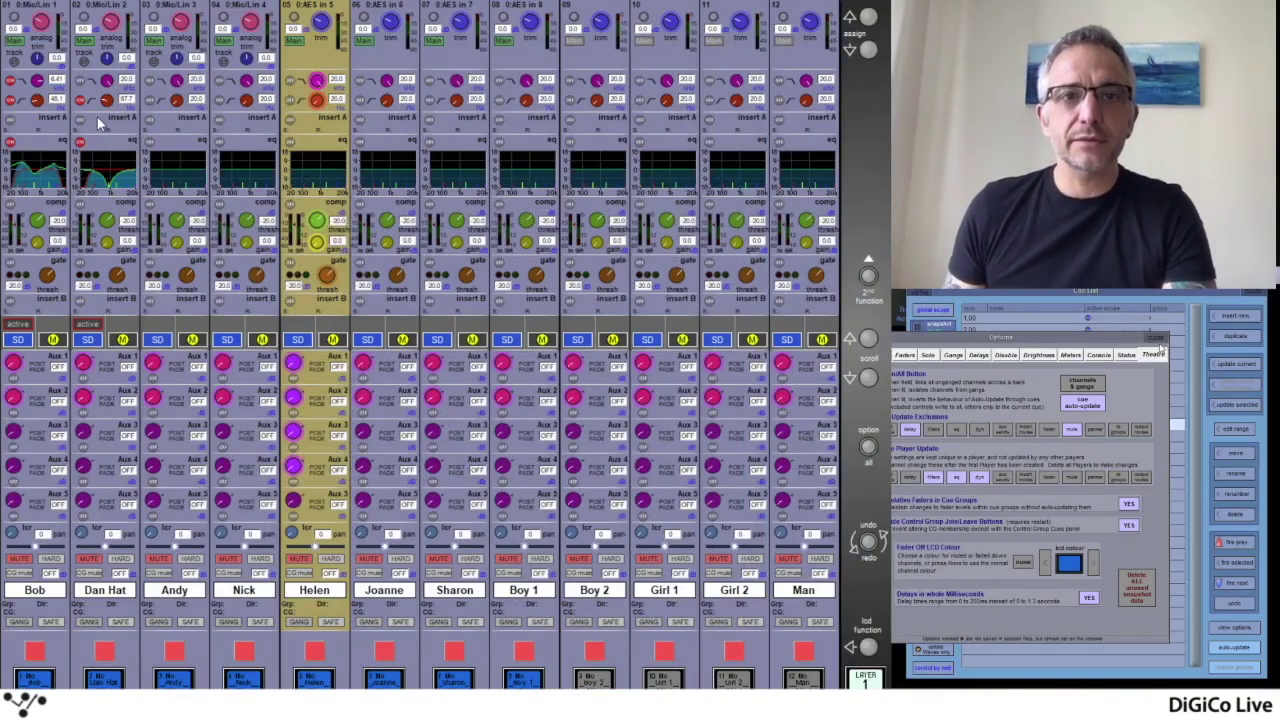
click(1161, 338)
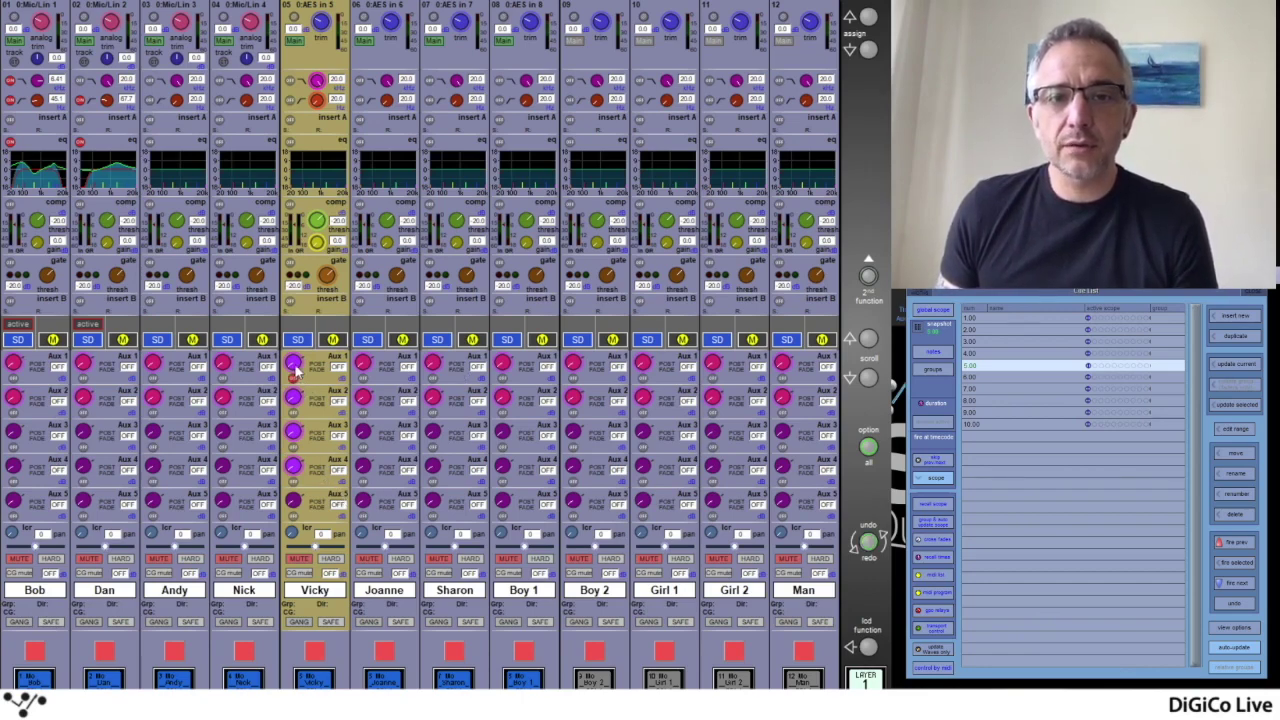
Raise channel 5's Aux 1 send in cue 5.00, and fire back through the cues to cue 1.00 to compare it
drag(295, 370, 298, 330)
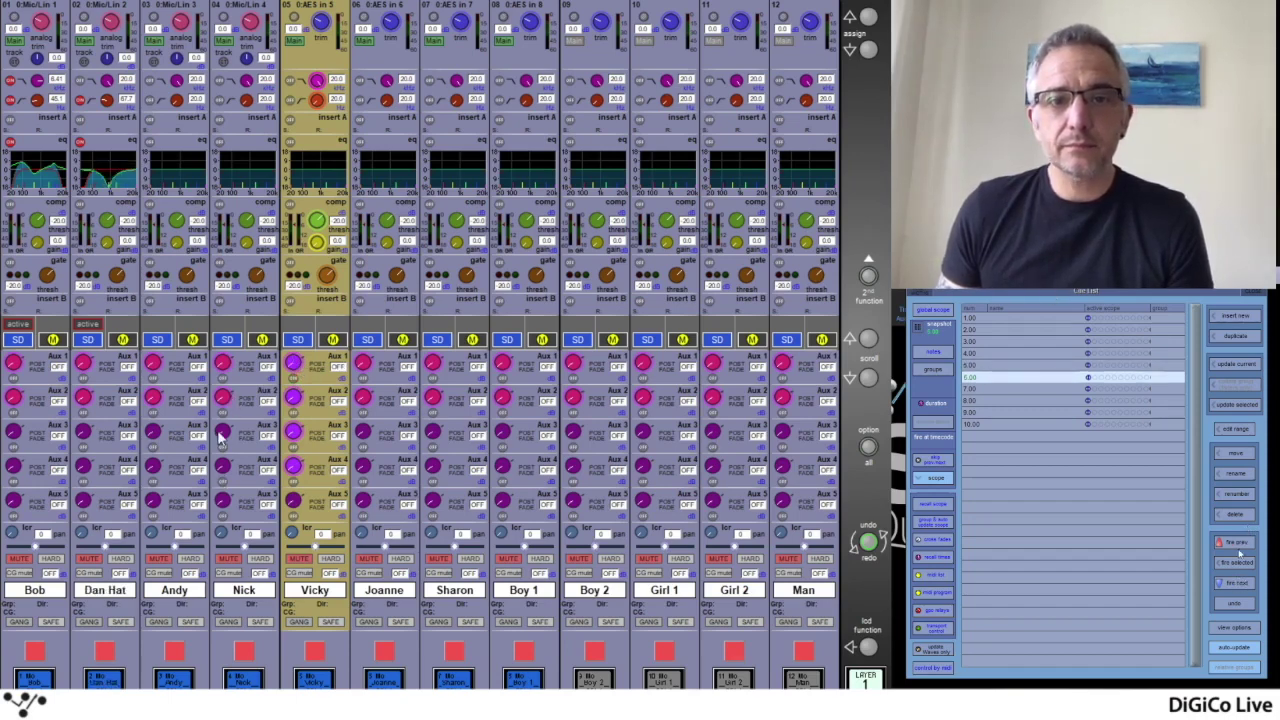
click(1240, 542)
click(1240, 542)
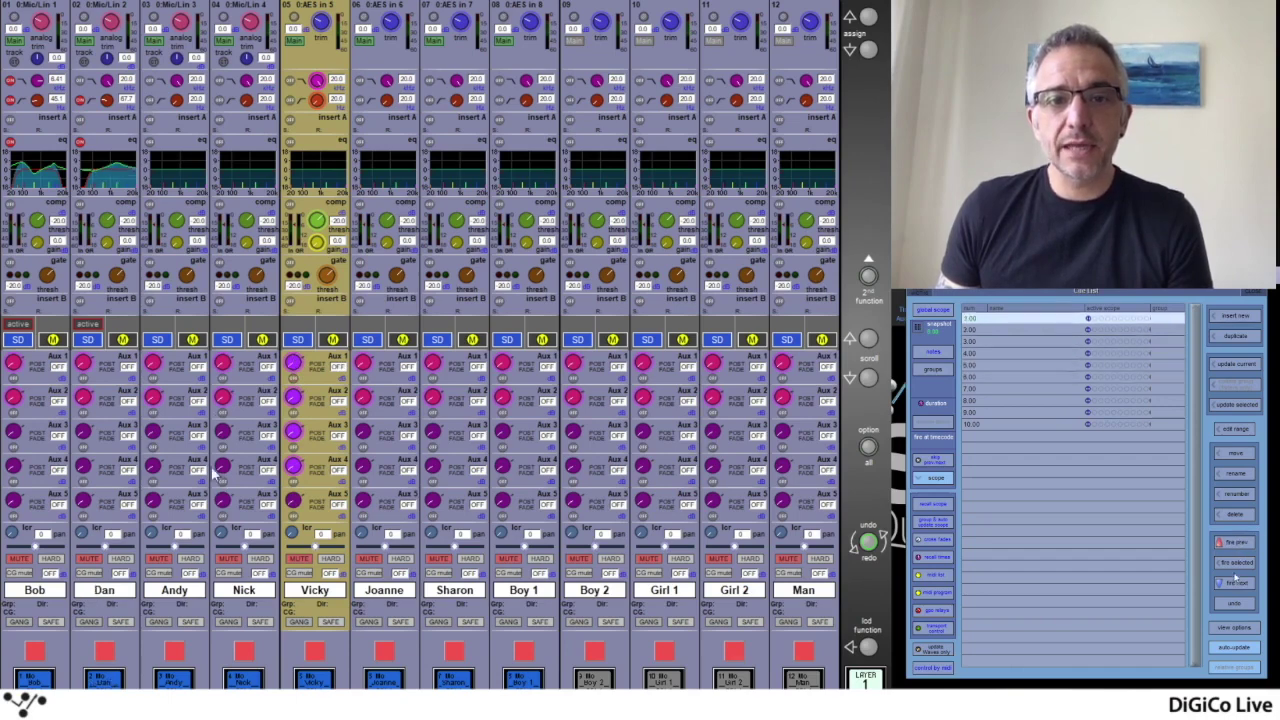
Fire forward to cue 6.00 and back to cue 5.00 to compare channel 5's Aux 1 send
click(1236, 584)
click(1236, 584)
click(1236, 584)
click(1236, 584)
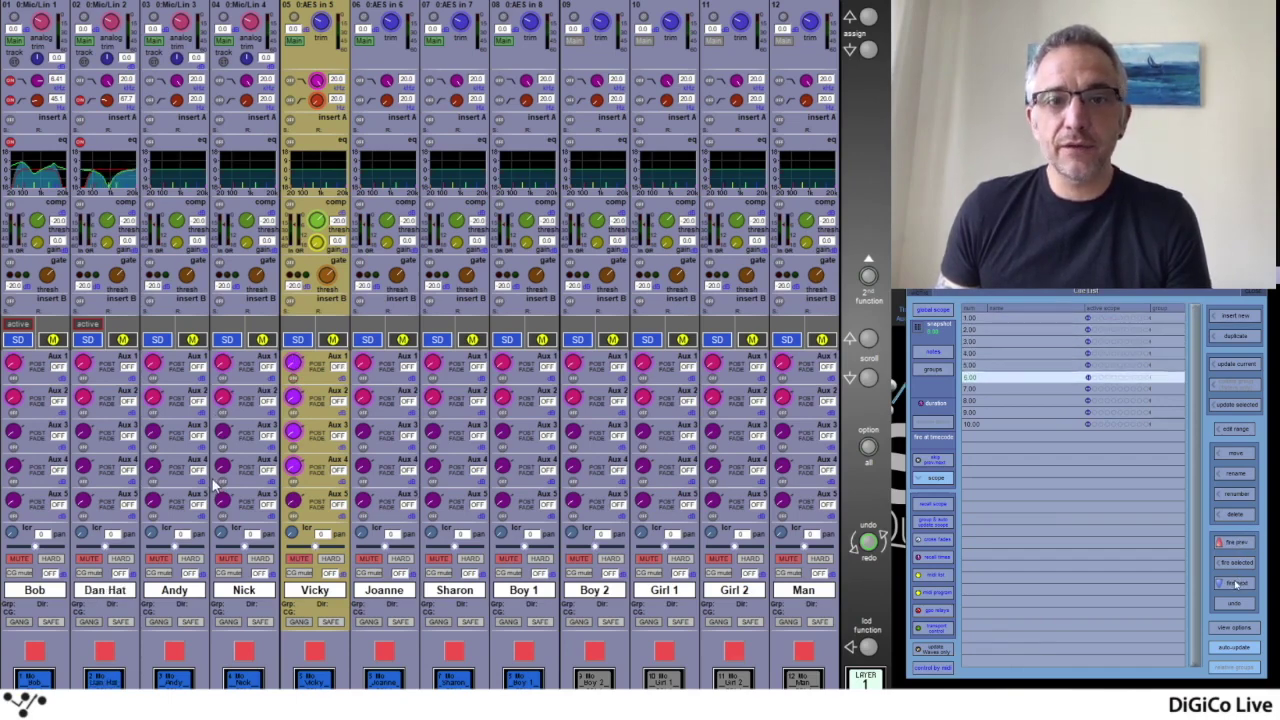
click(1237, 542)
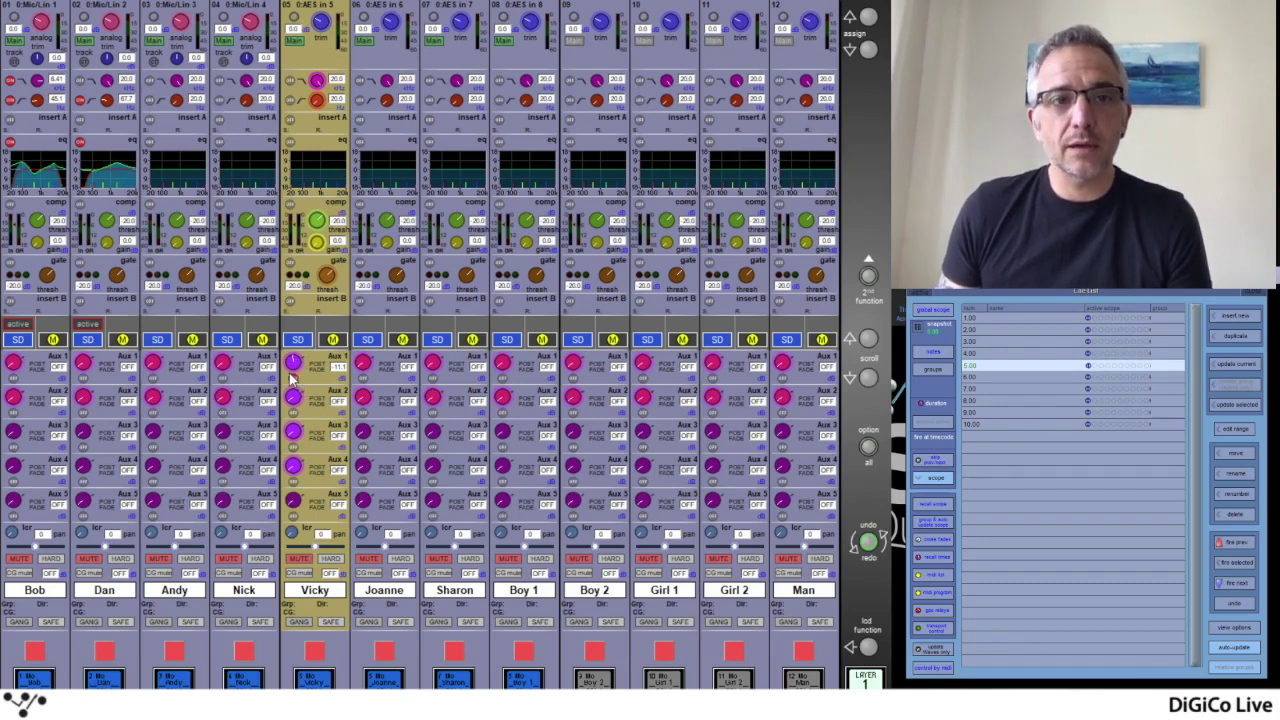
Fire back through the cues to cue 1.00 and raise channel 5's Aux 1 send there
click(1246, 544)
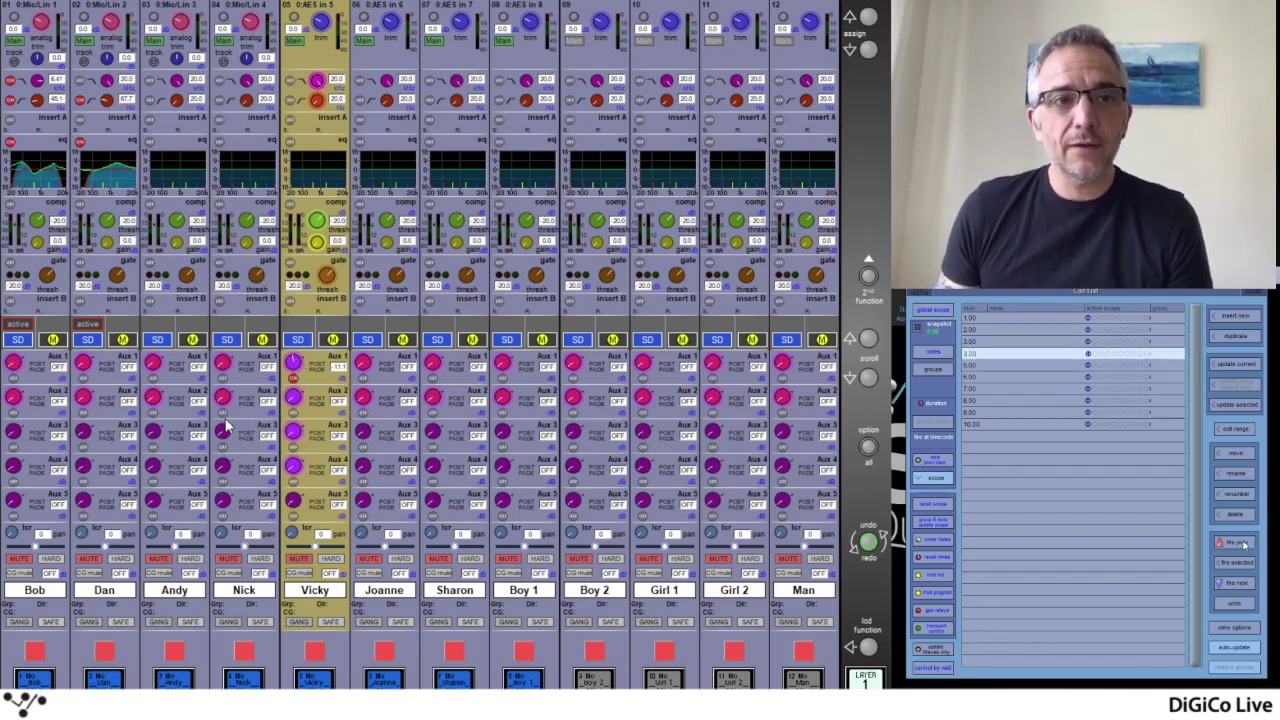
click(1245, 543)
click(1244, 543)
click(1244, 543)
drag(298, 366, 303, 352)
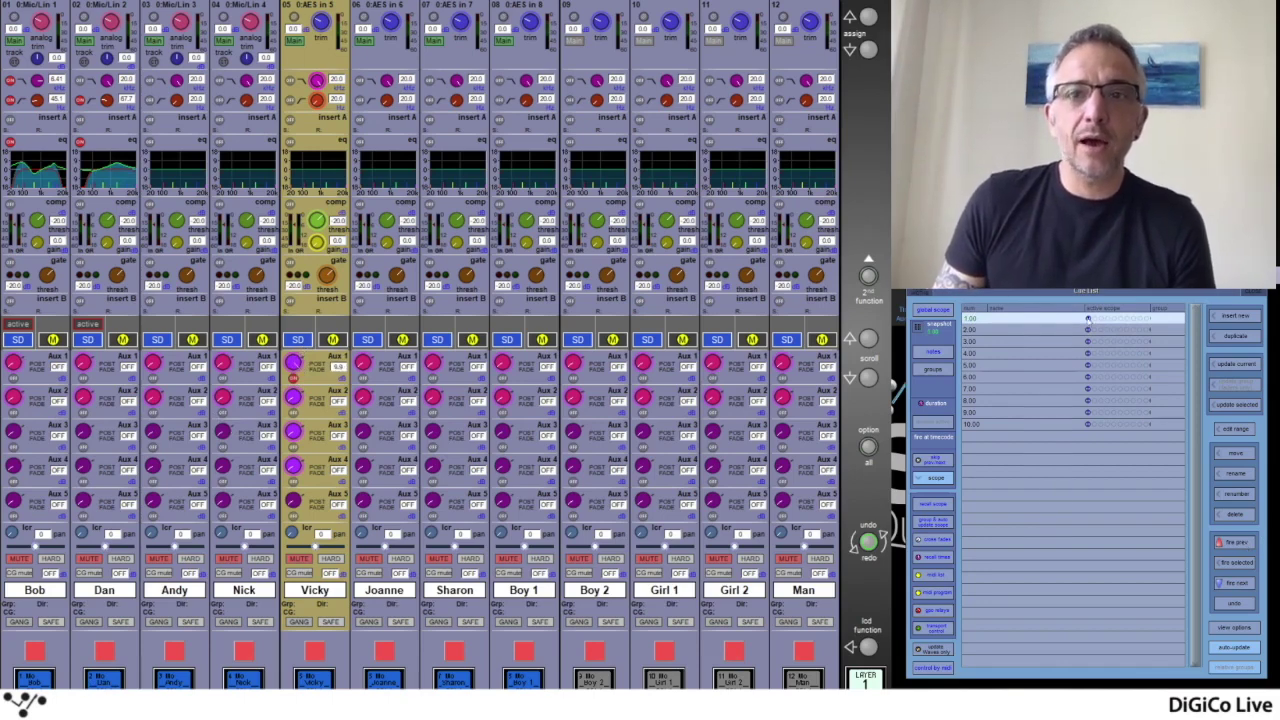
Fire through the cues past 5.00 and back to cue 5.00 to check which cues take channel 5's new Aux 1 level
click(1240, 586)
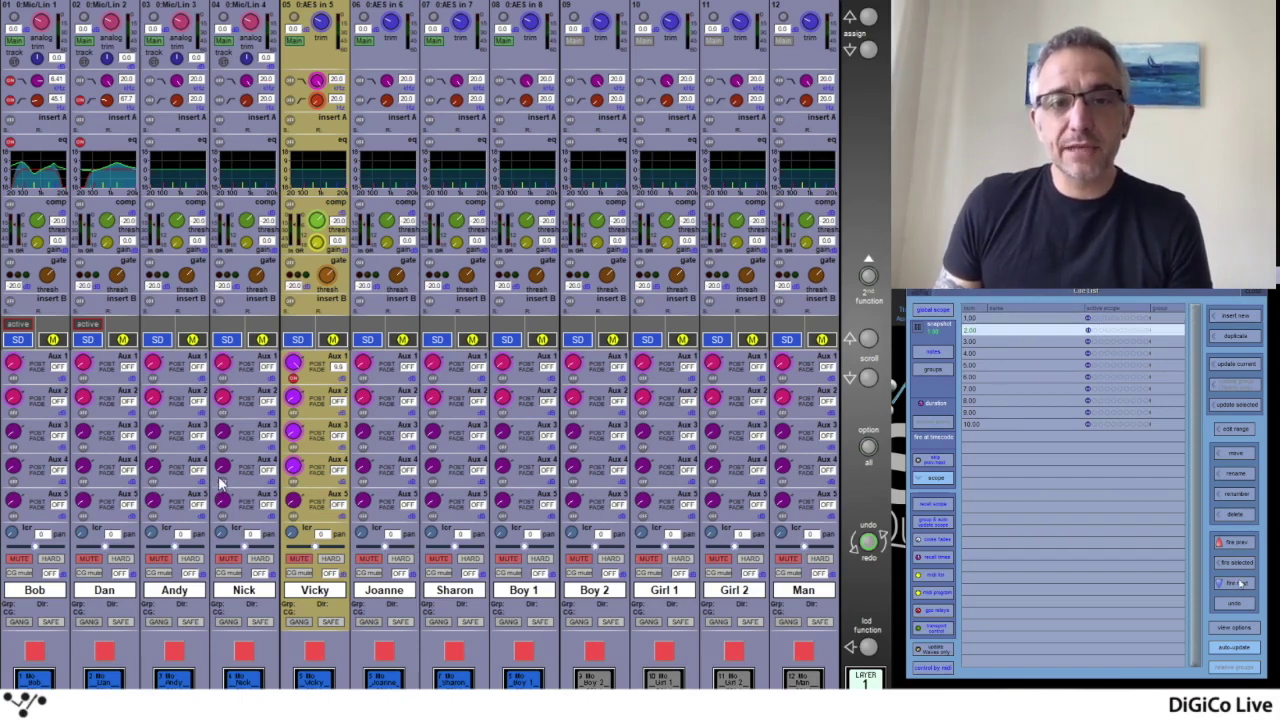
click(1241, 585)
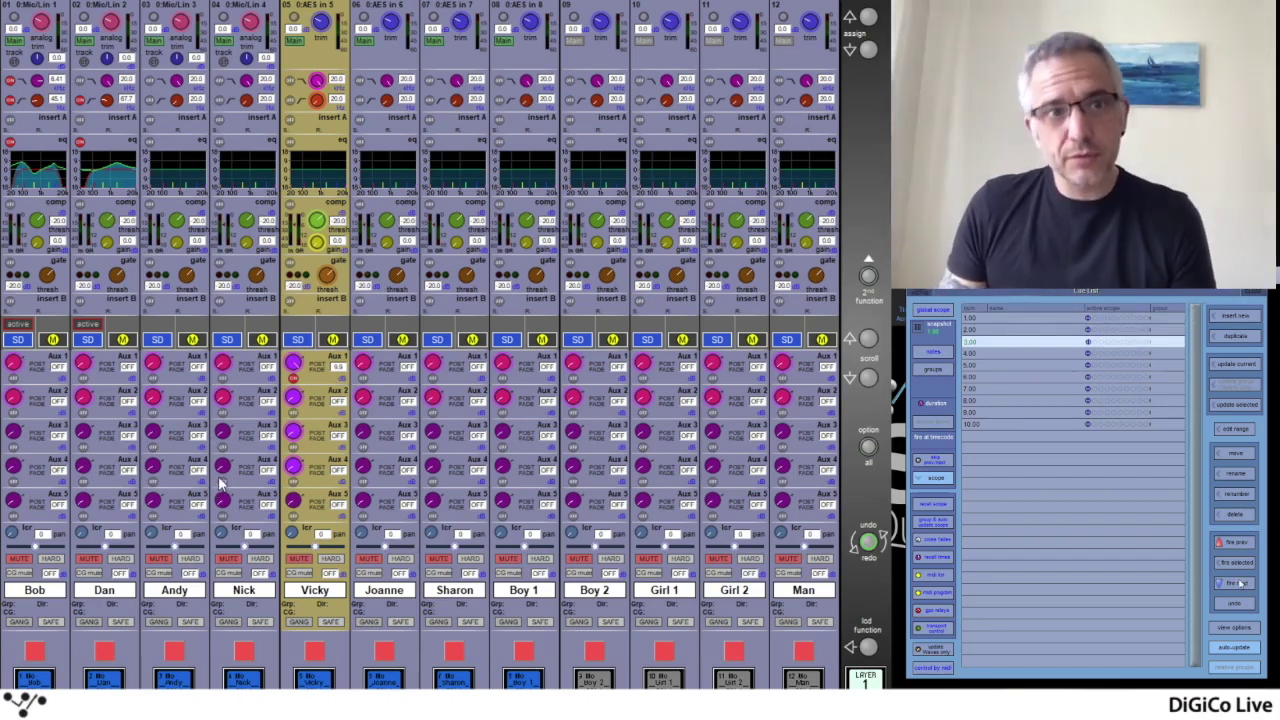
click(1240, 585)
click(1240, 585)
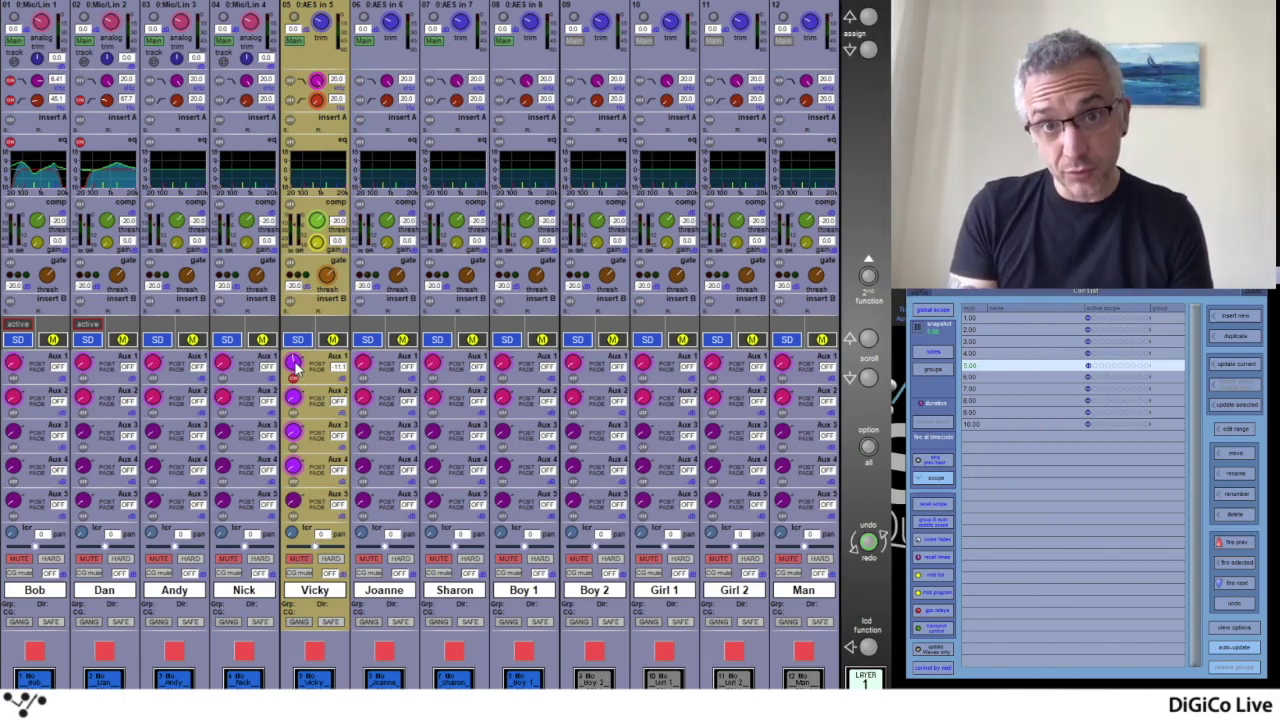
click(1238, 583)
click(1241, 585)
click(1241, 585)
click(1241, 585)
click(1243, 543)
click(1243, 543)
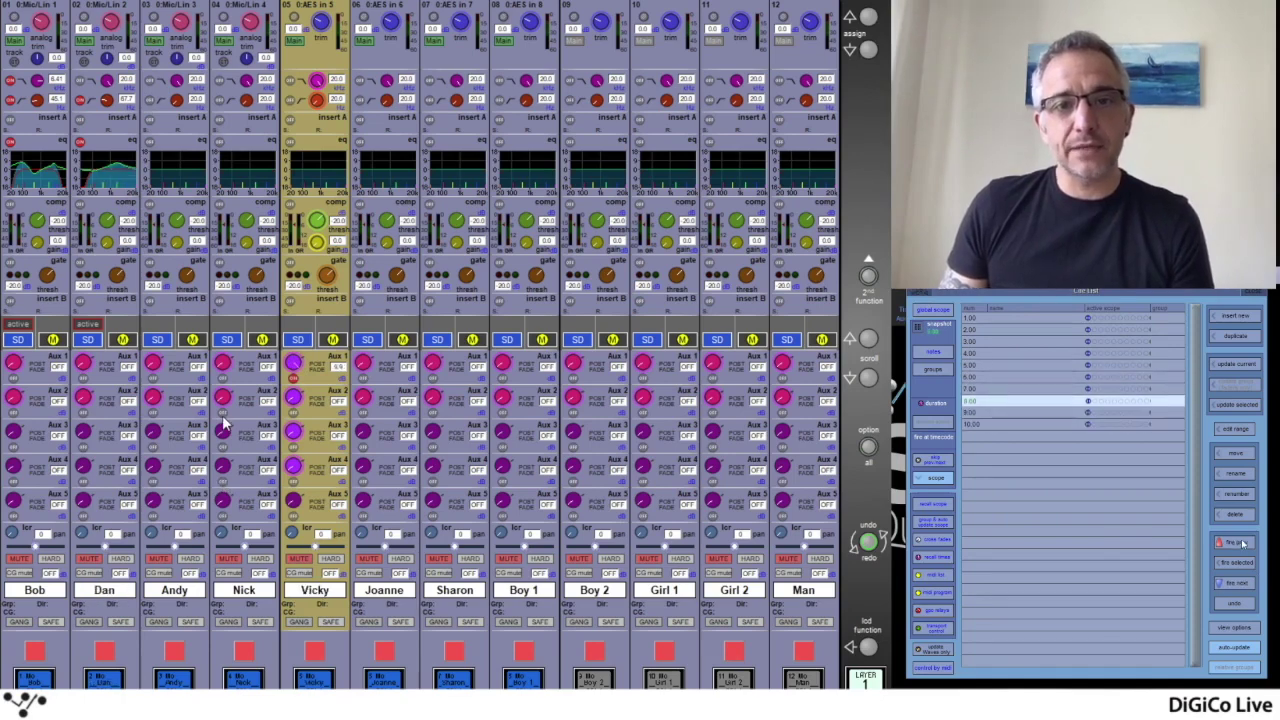
click(1243, 543)
click(1243, 543)
click(1243, 543)
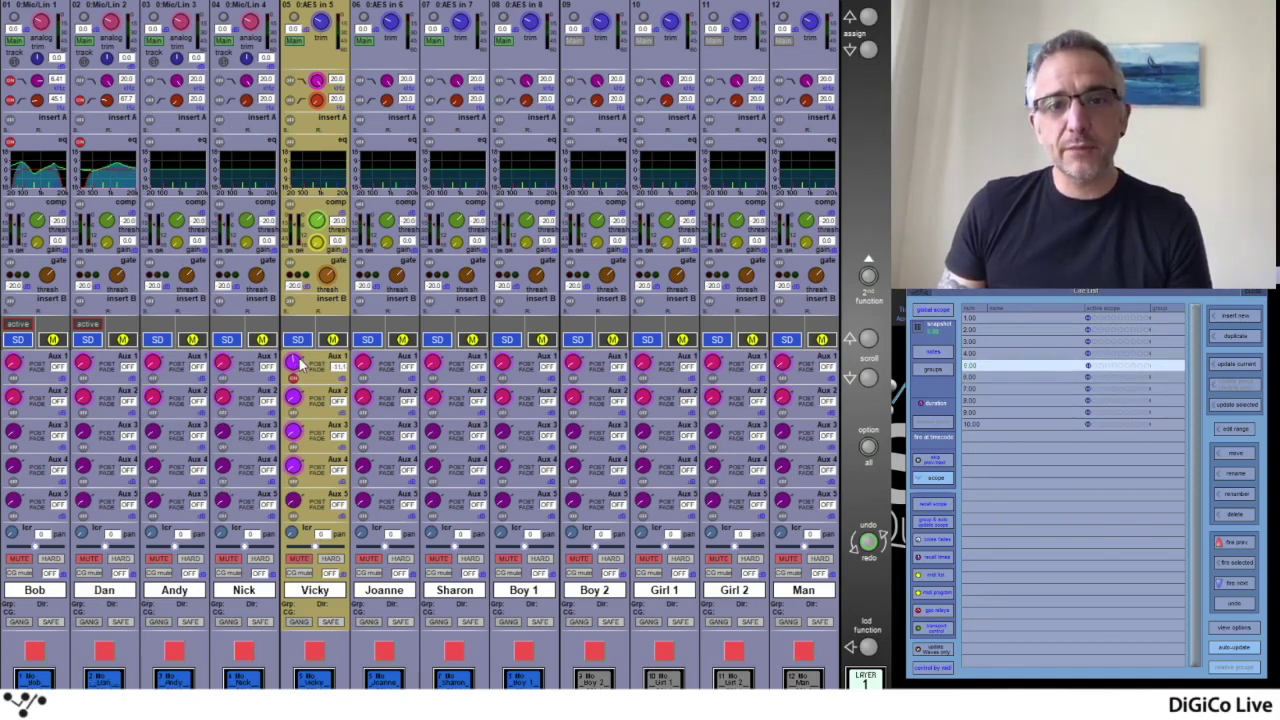
Turn off channel 5's Aux 1 send in cue 5.00 and compare it with the cues from 1.00 onward, finishing with Option/All
click(293, 392)
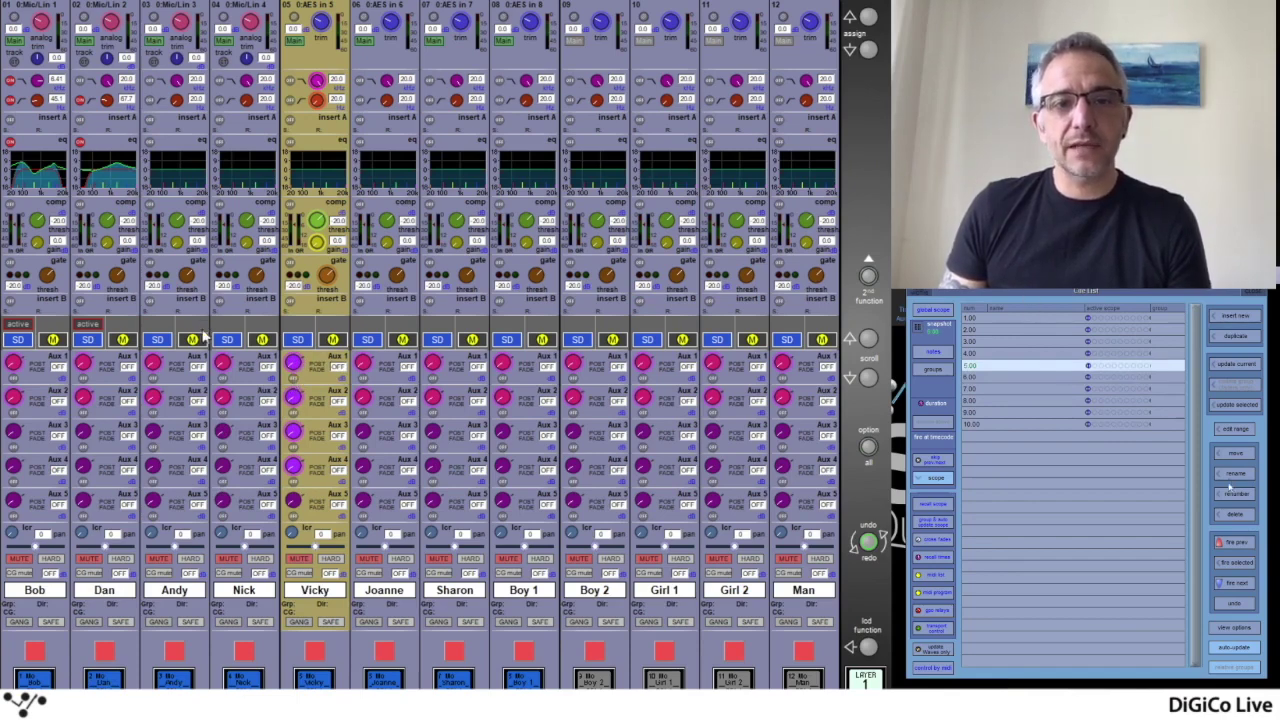
click(1239, 543)
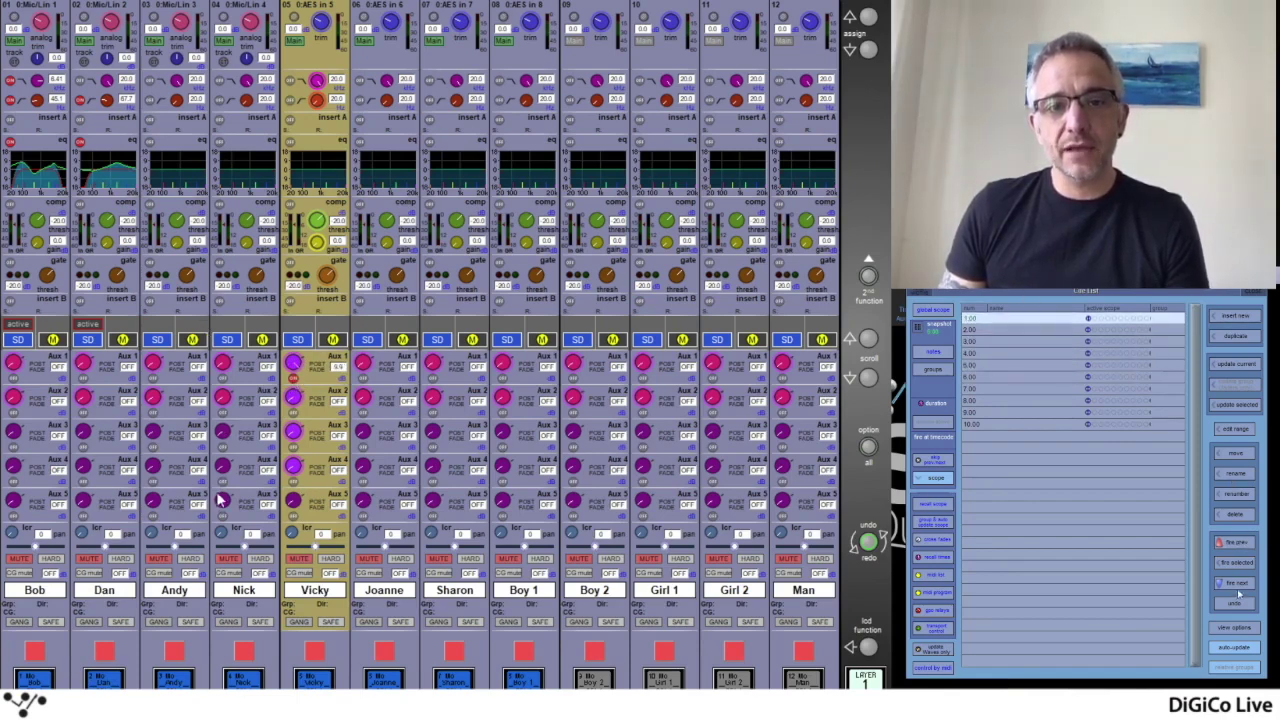
click(1238, 583)
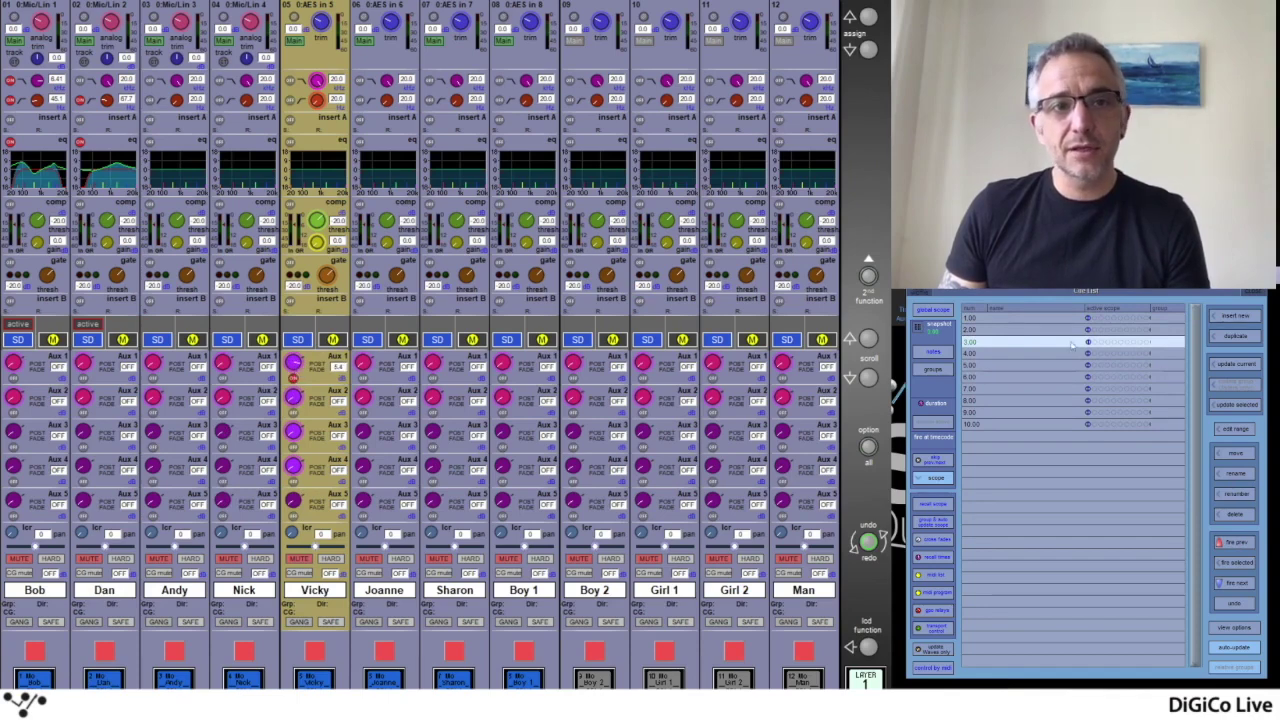
click(1237, 583)
click(1237, 583)
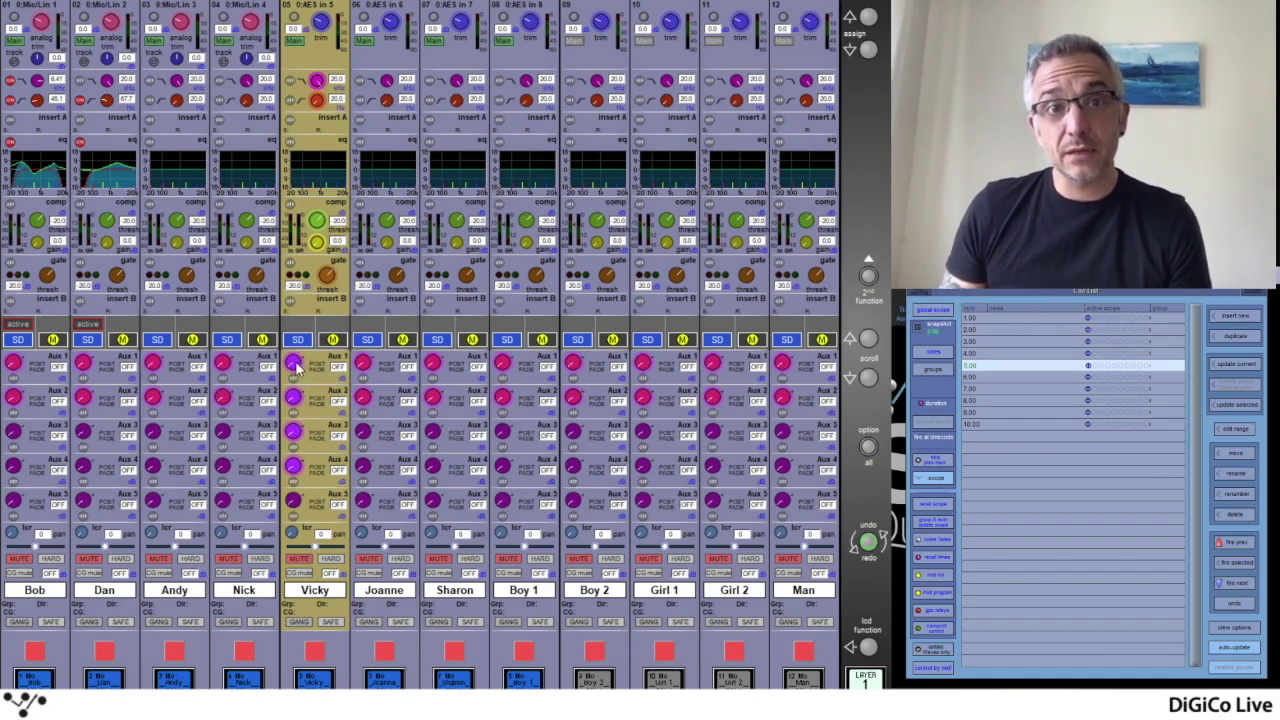
click(868, 449)
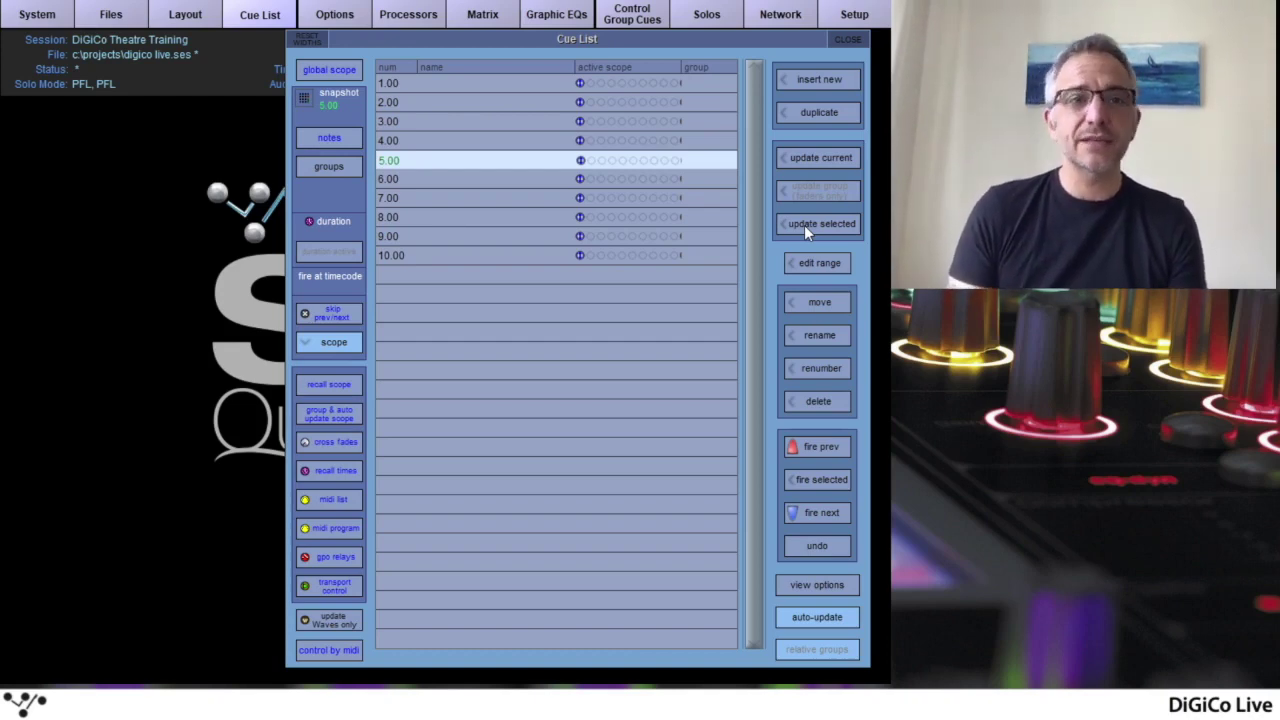
Review the Global Cue Scope and the recall scope of cue 5.00, closing each one
click(320, 70)
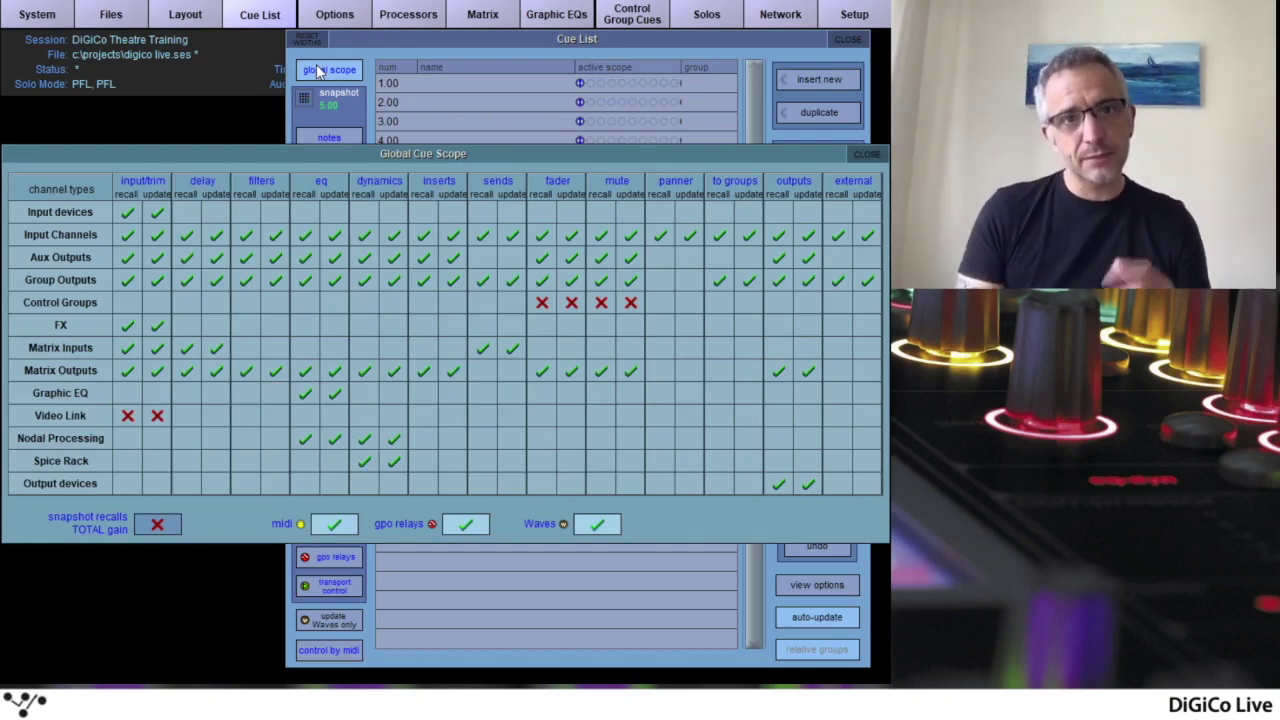
click(866, 153)
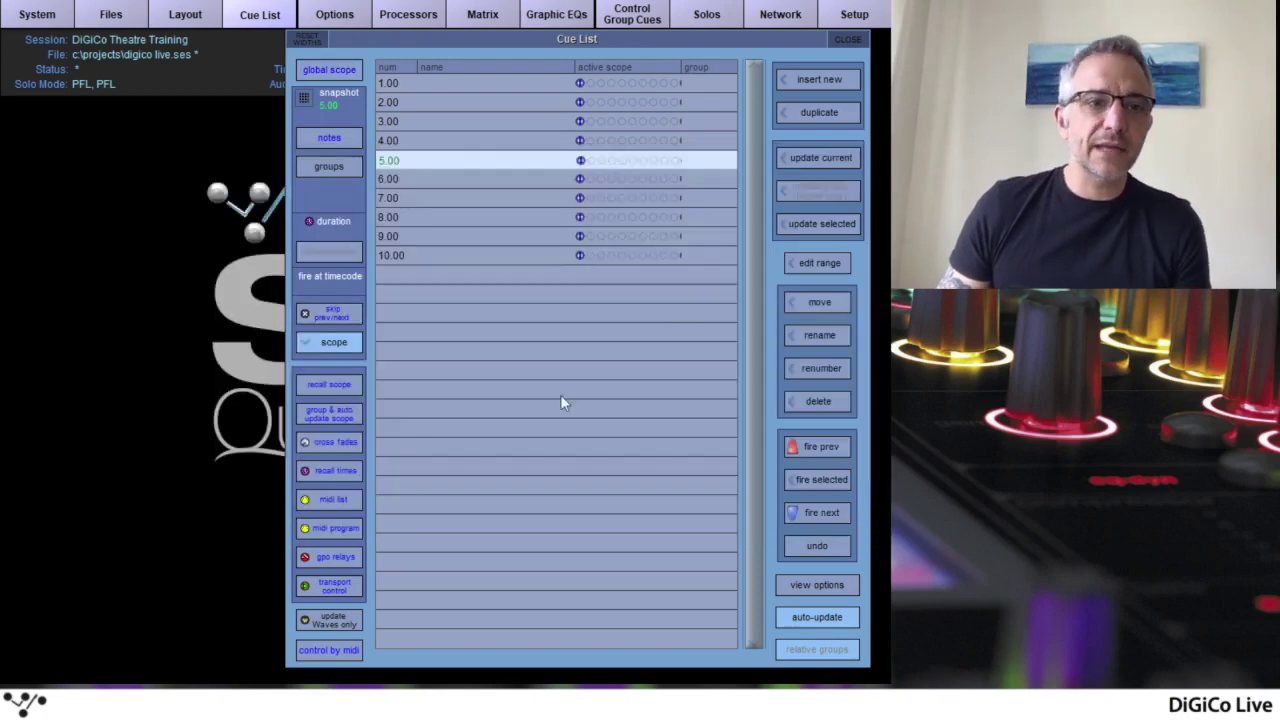
click(347, 384)
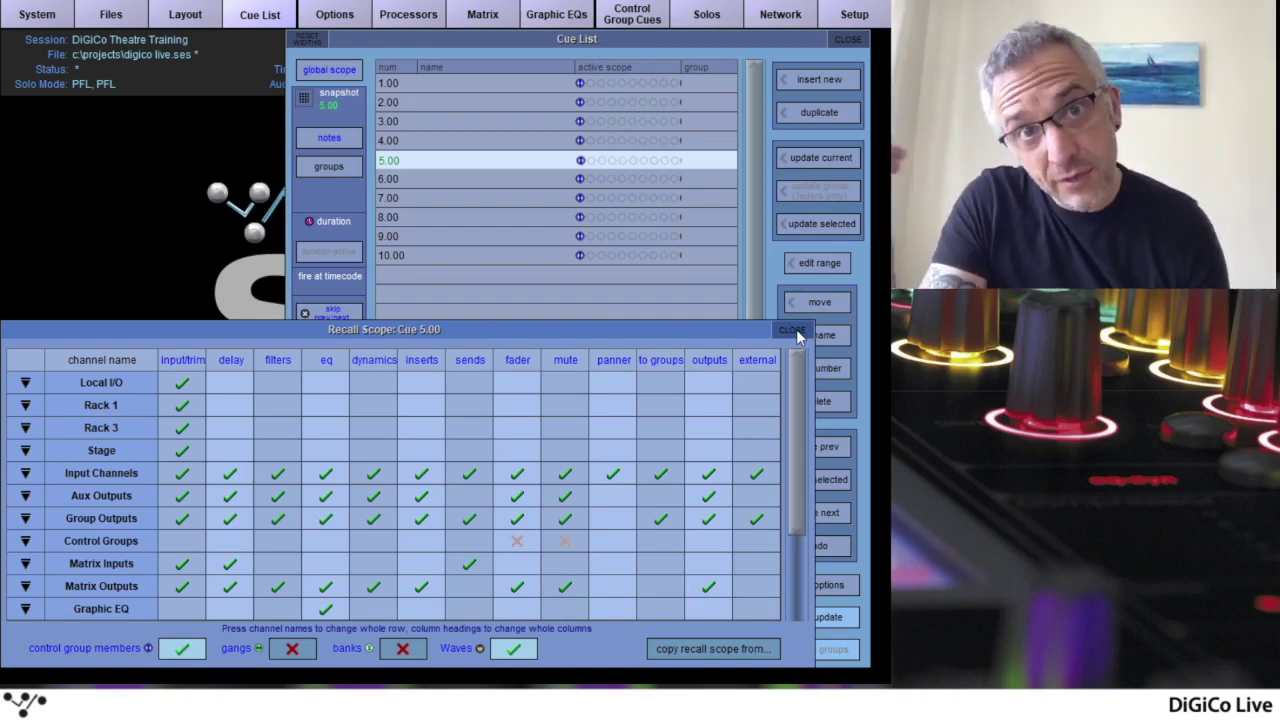
click(796, 329)
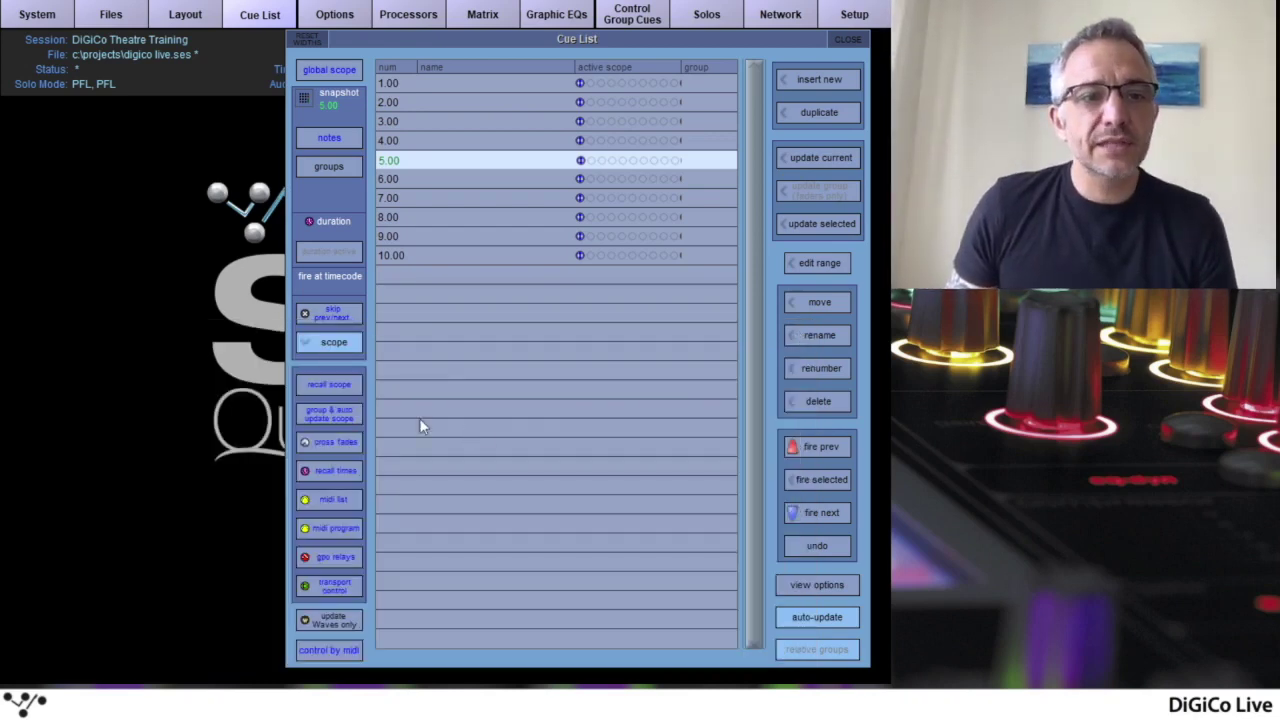
Examine cue 5.00's group and auto-update scope against the recall and update settings of the Global Cue Scope
click(336, 416)
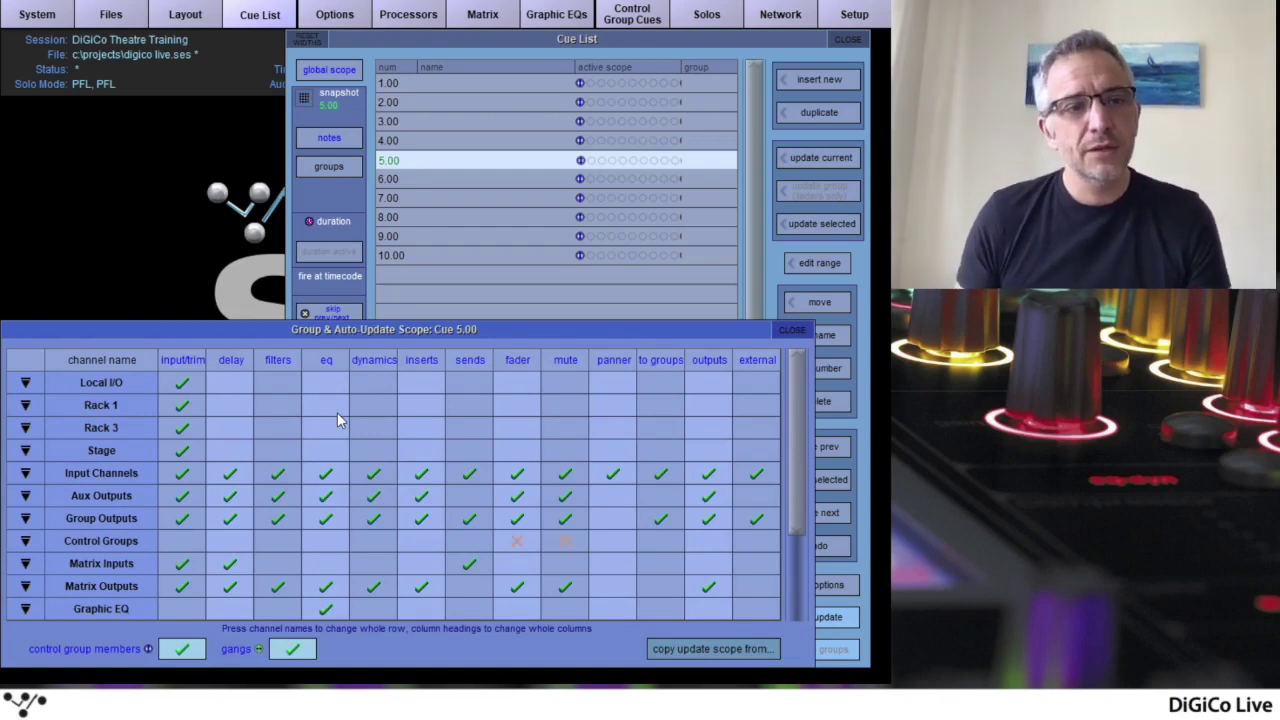
click(792, 331)
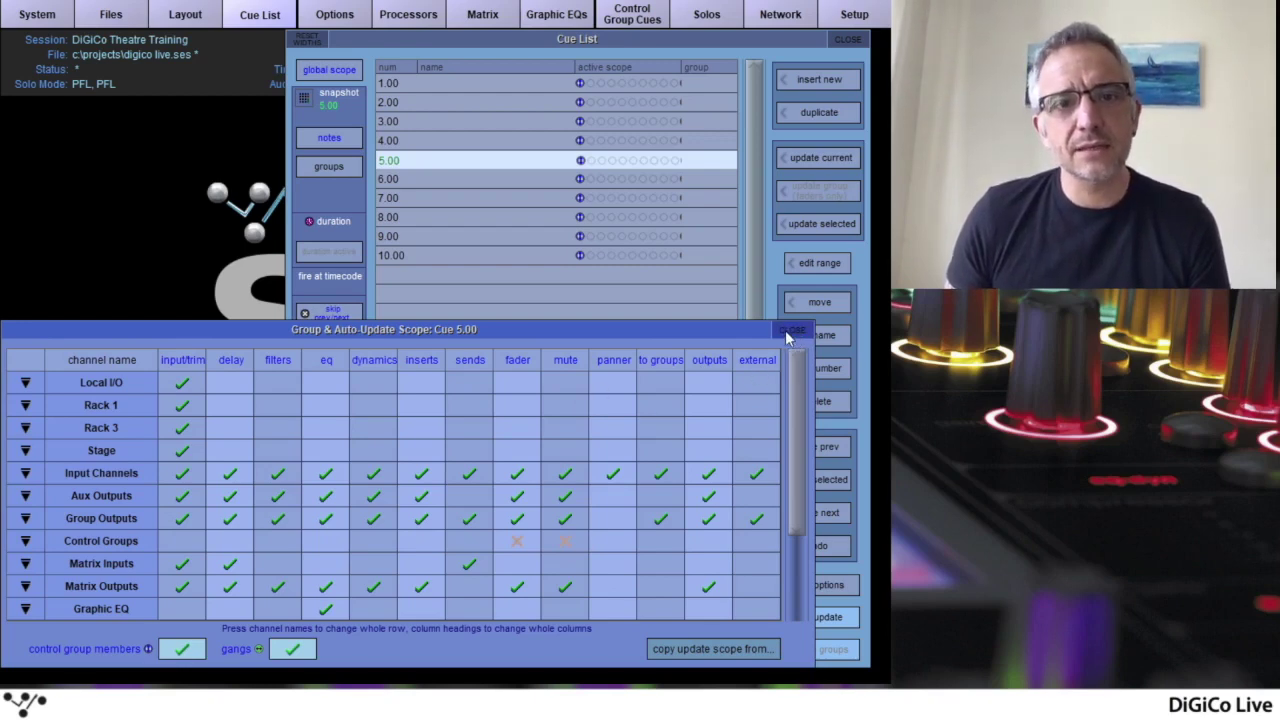
click(785, 330)
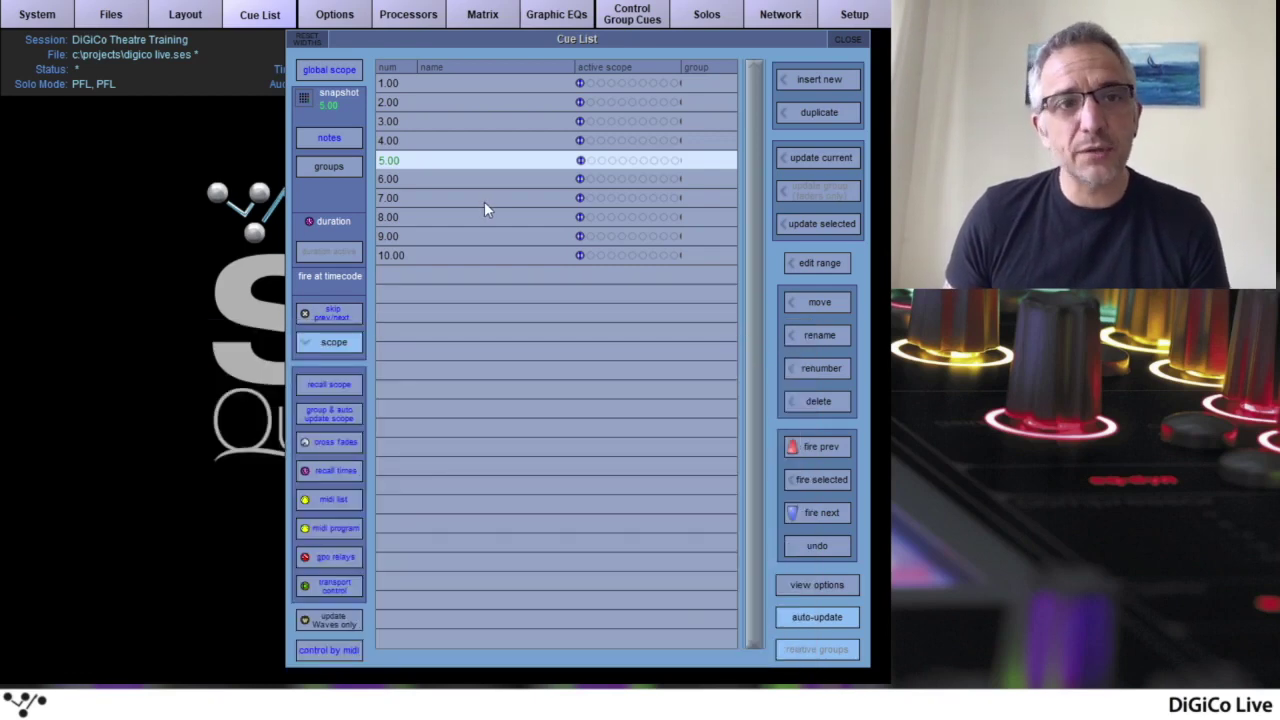
click(330, 71)
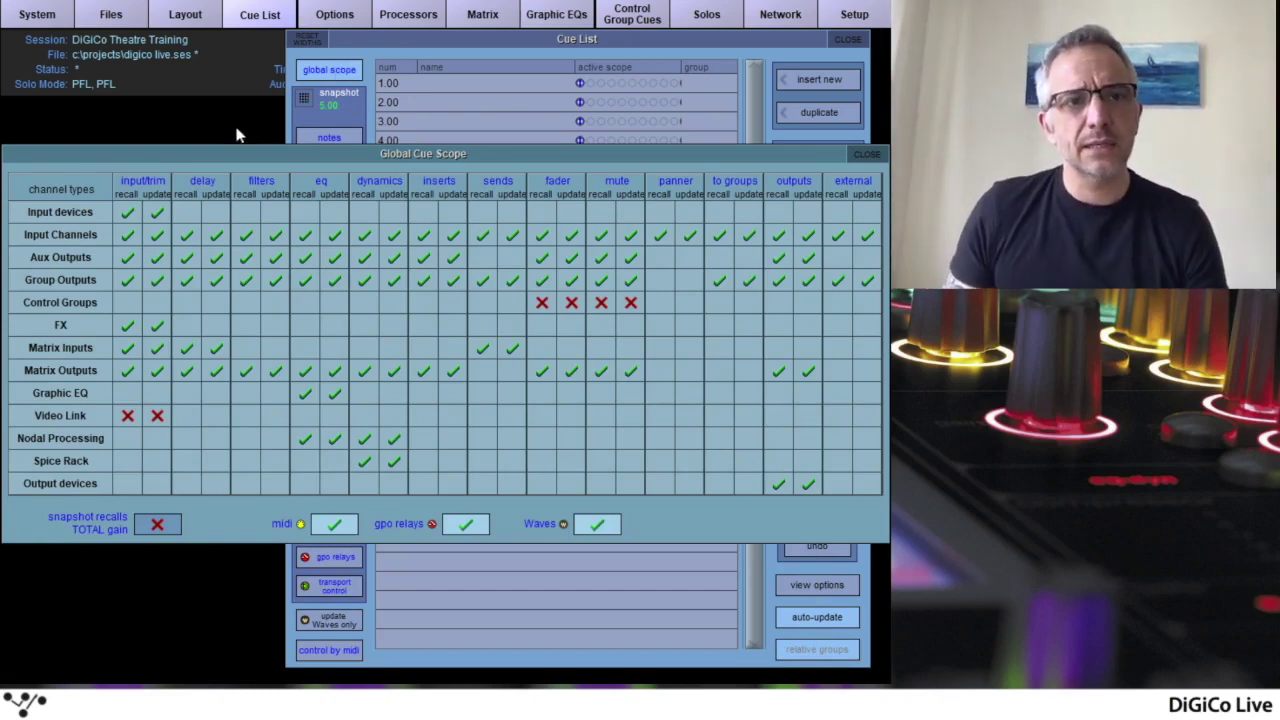
click(867, 155)
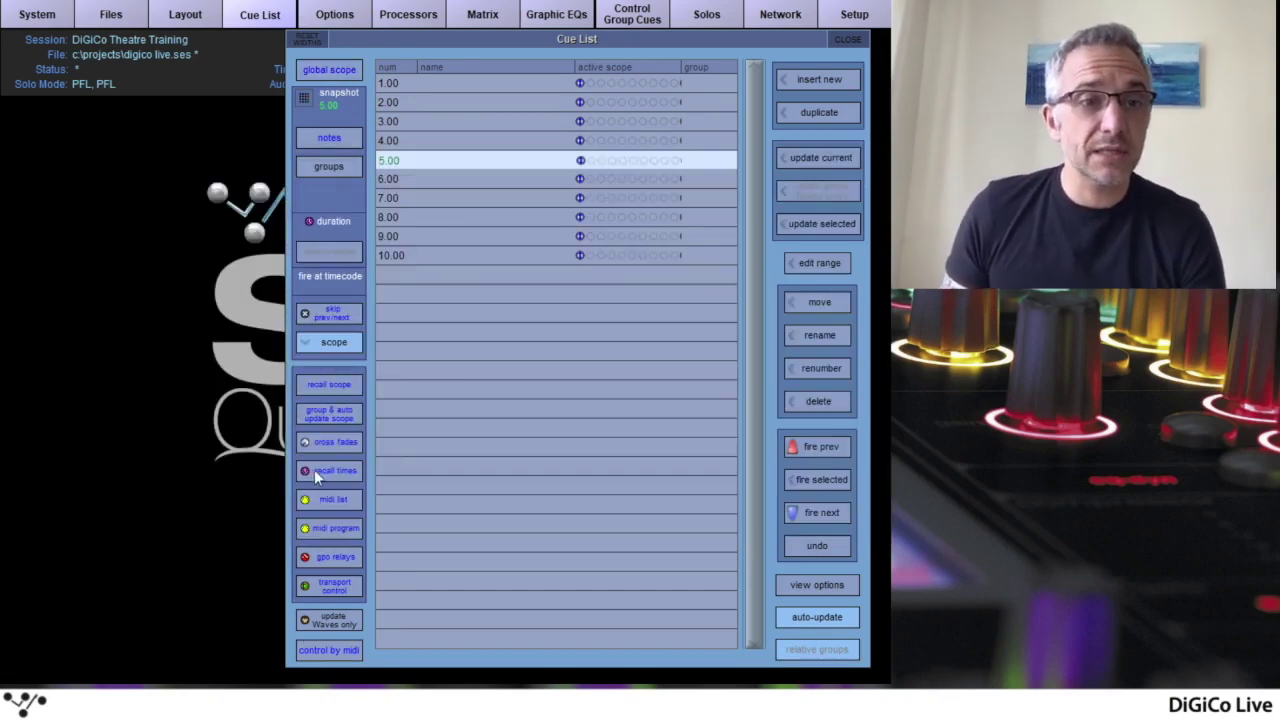
Review the cross-fade times of cue 5.00 and the cue recall times, closing each one
click(333, 445)
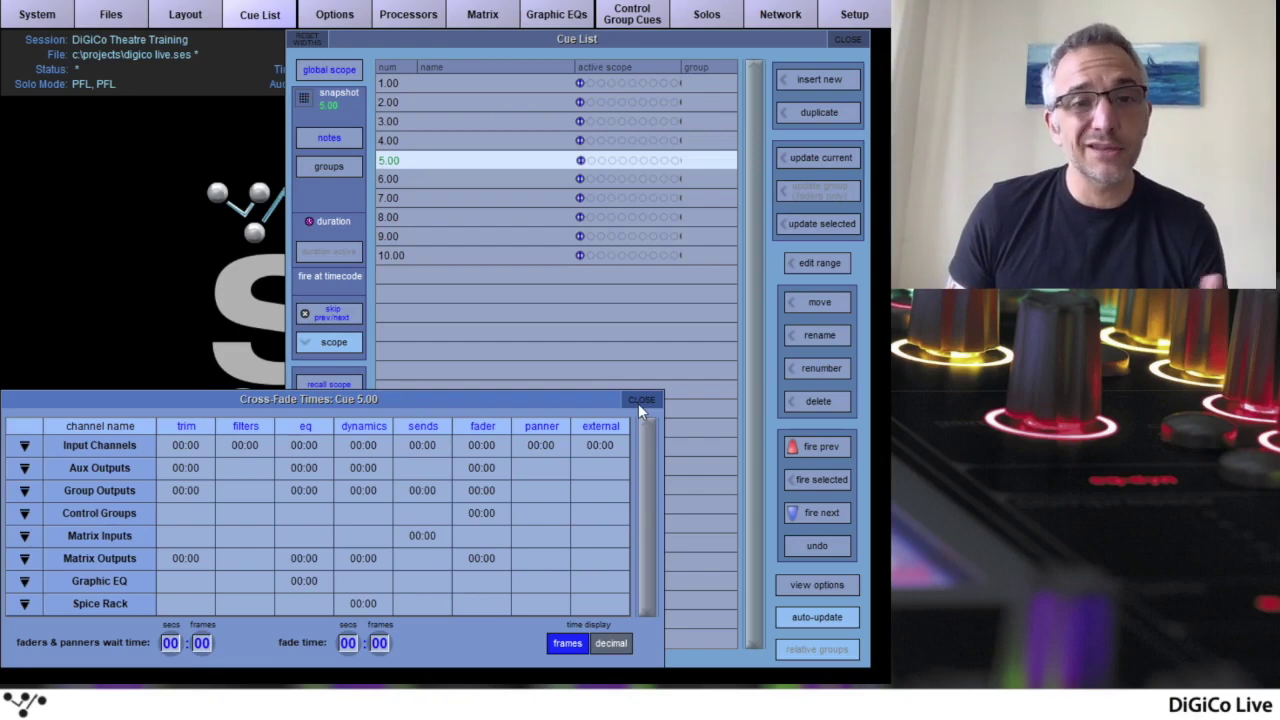
click(640, 402)
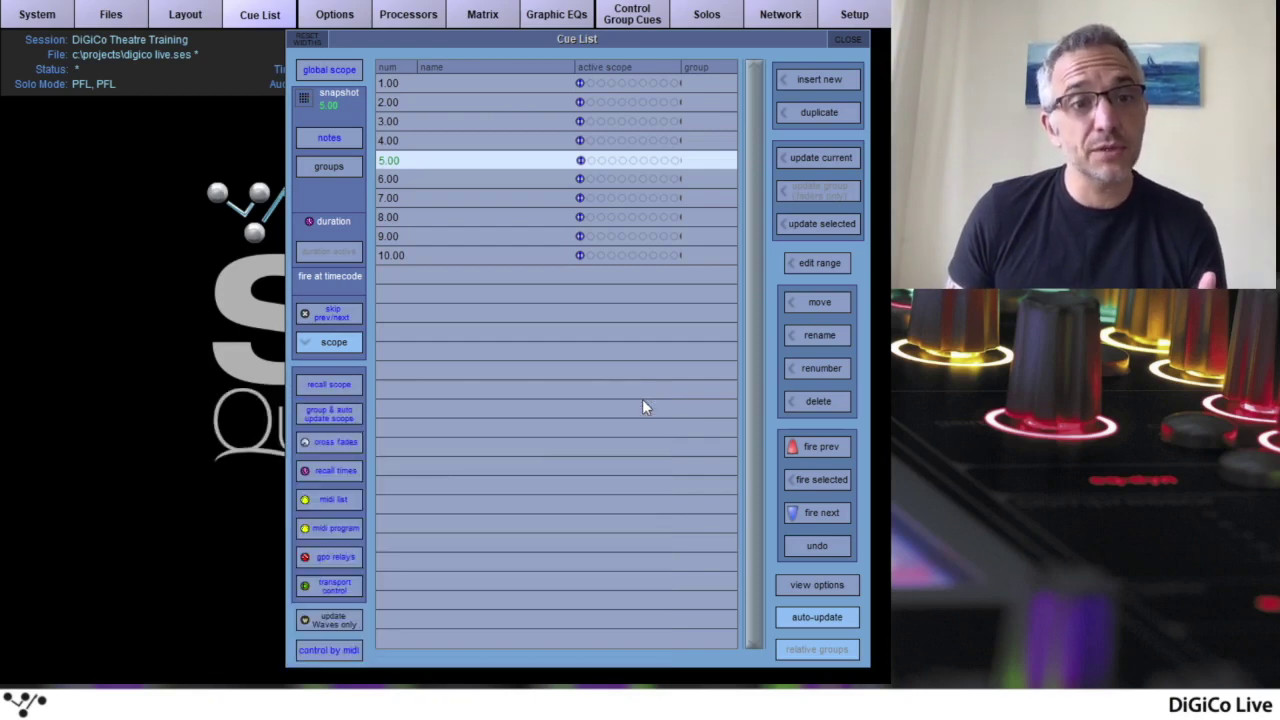
click(330, 472)
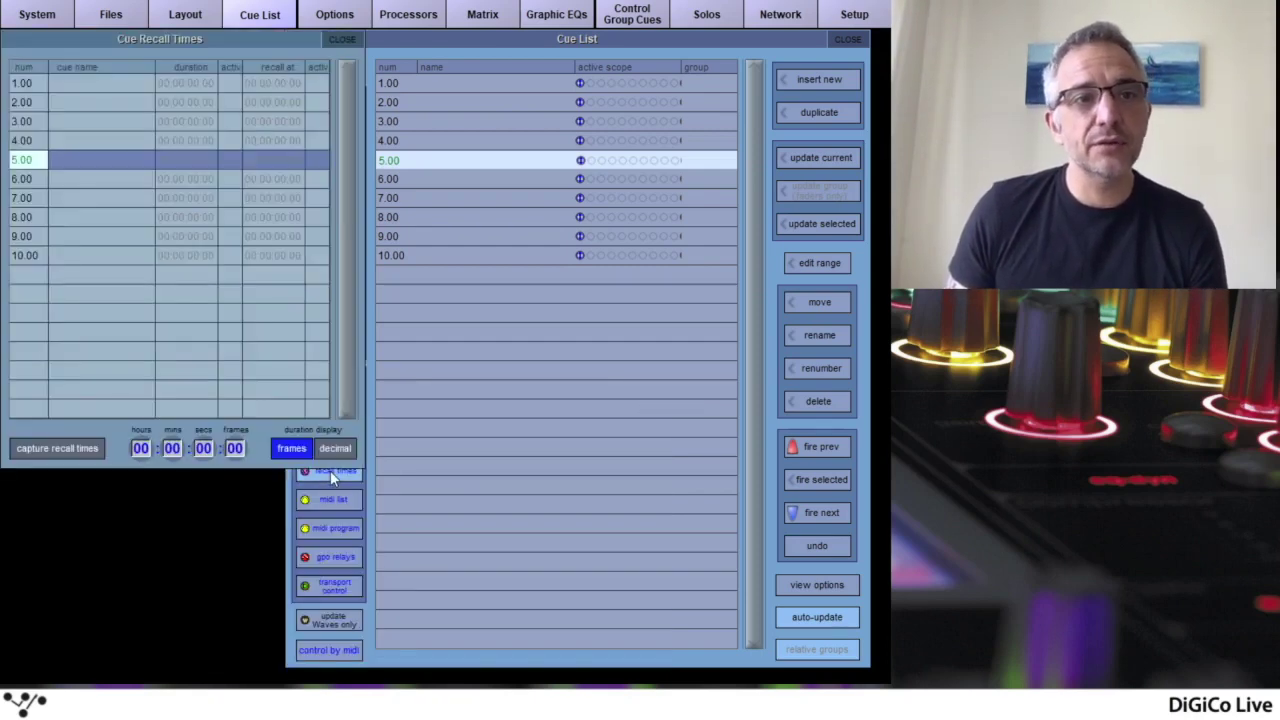
click(341, 40)
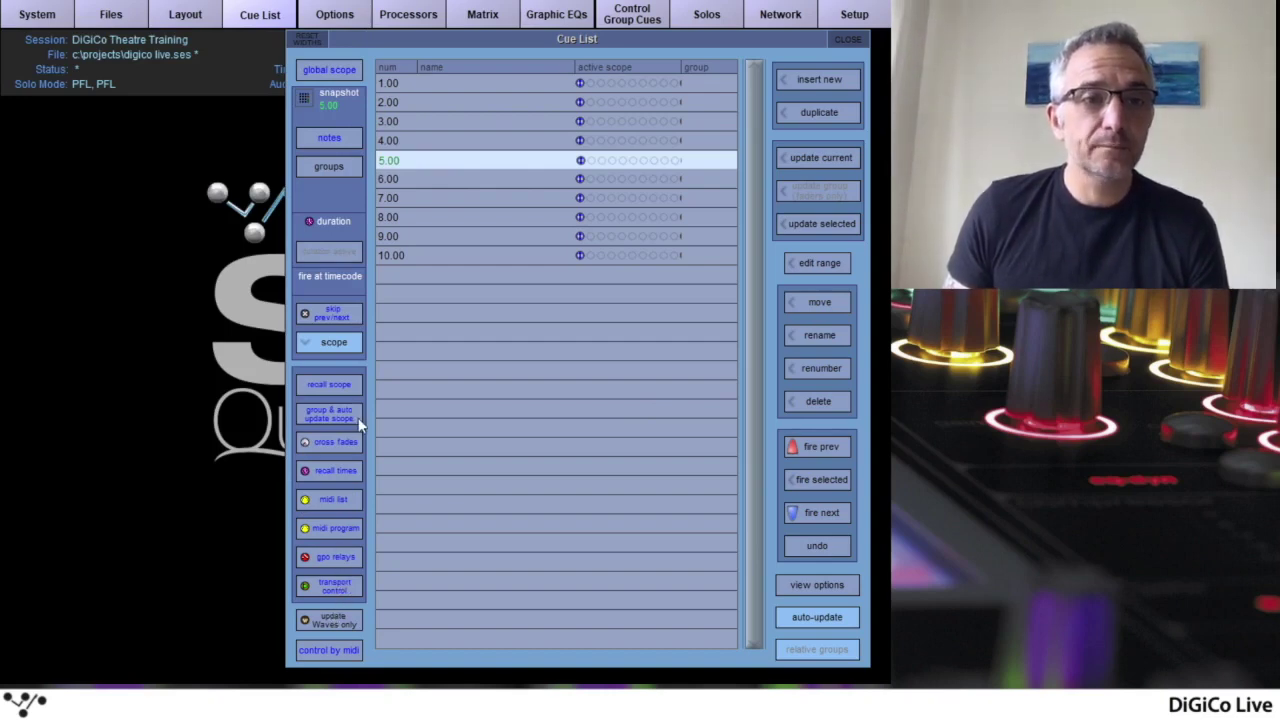
Toggle skip prev/next on and off for cue 5.00, and review the cue control by MIDI assignments
click(338, 316)
click(336, 316)
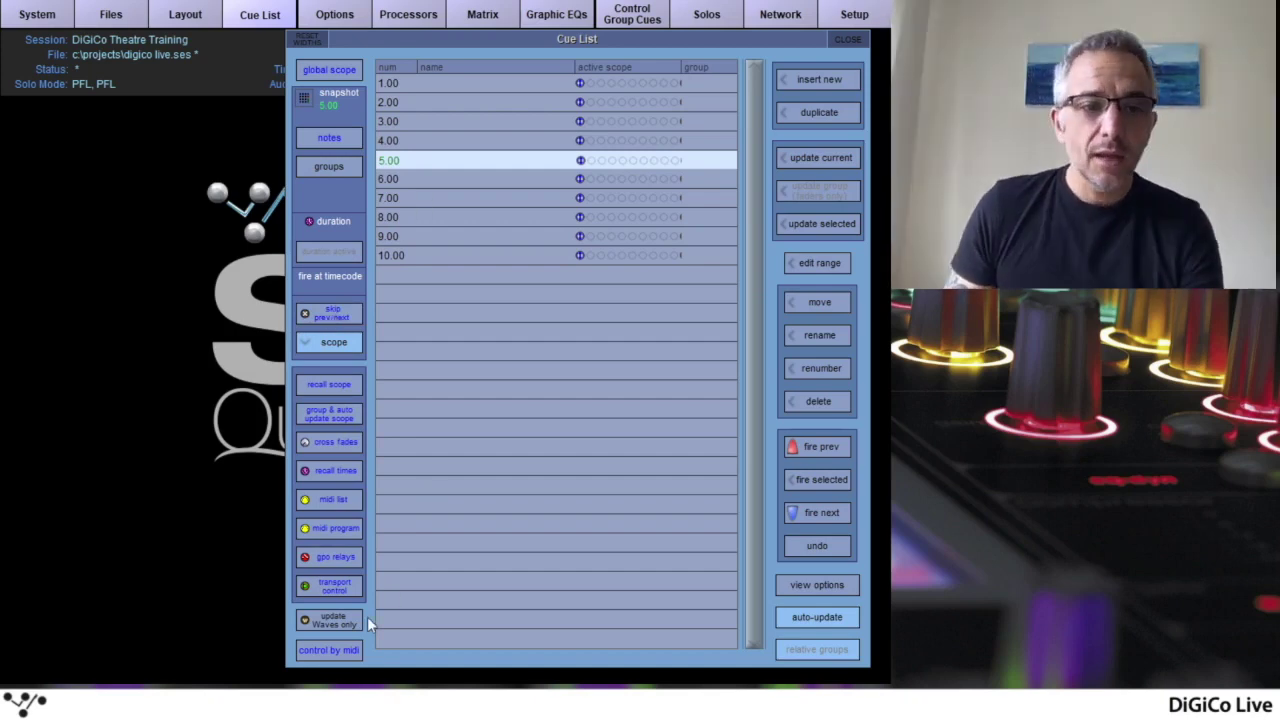
click(333, 646)
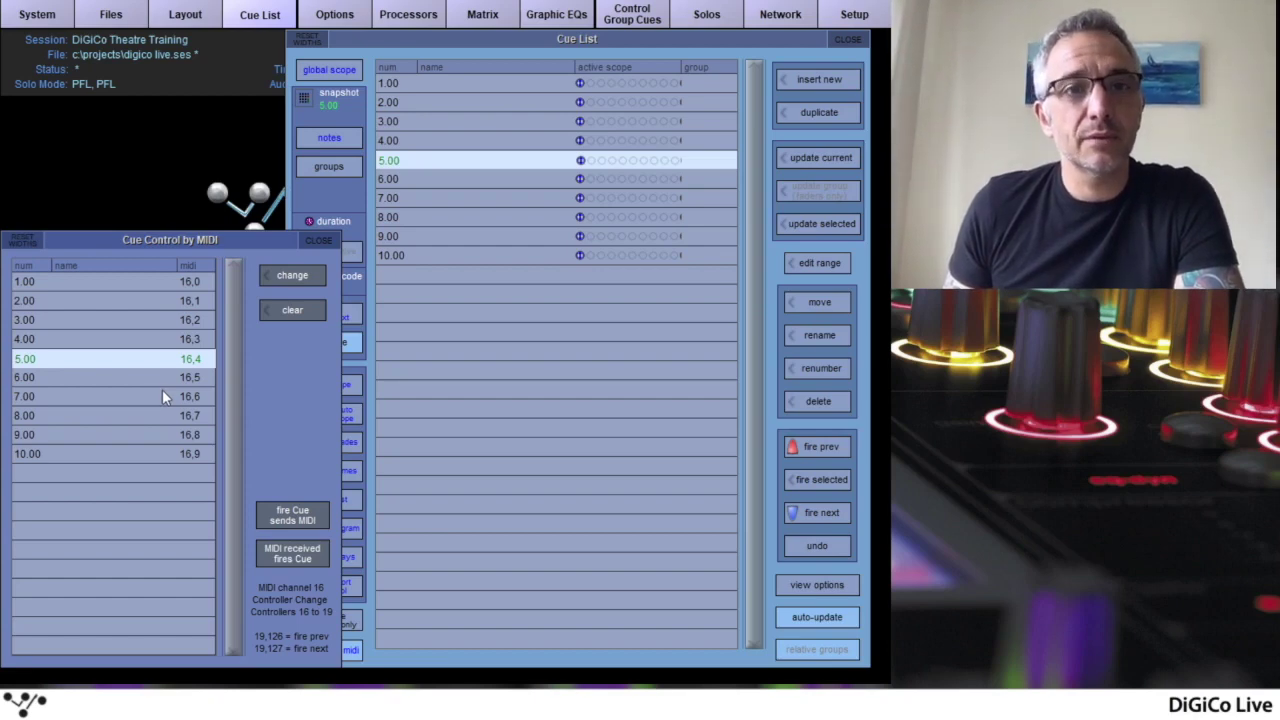
click(319, 241)
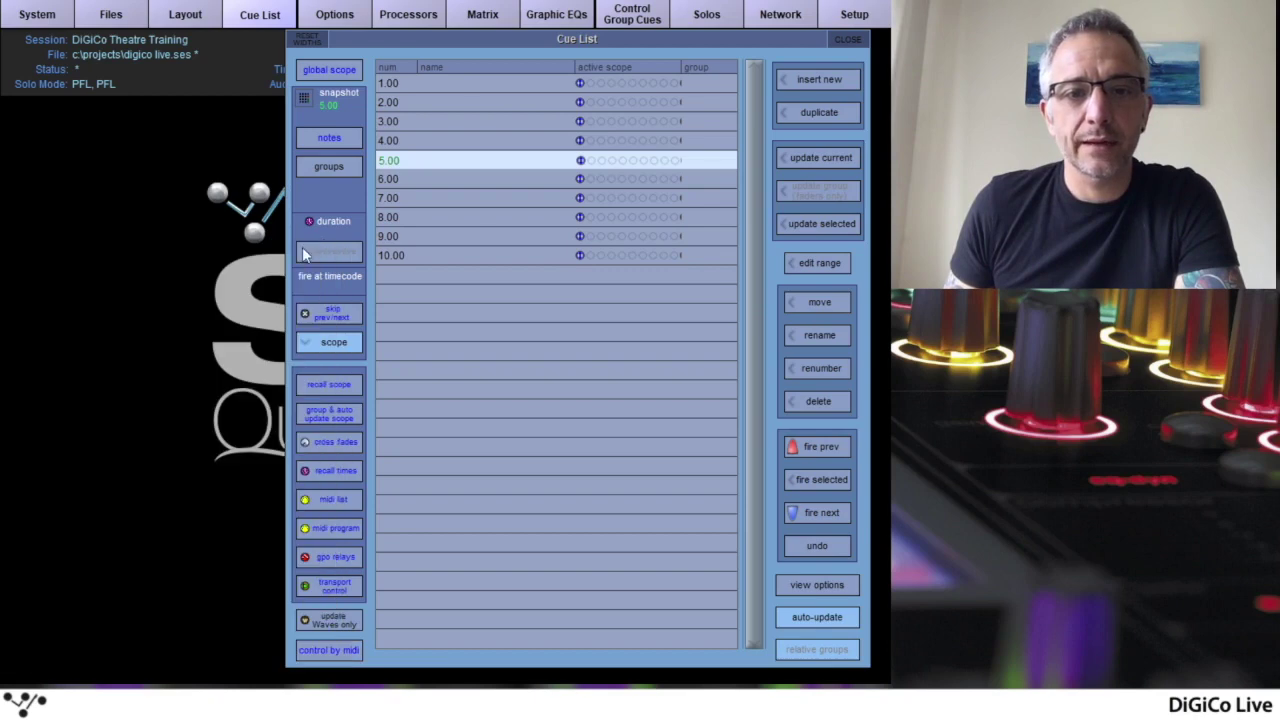
Preview large rows in the snapshot view options, restore small rows, and close the options and the Cue List
click(828, 590)
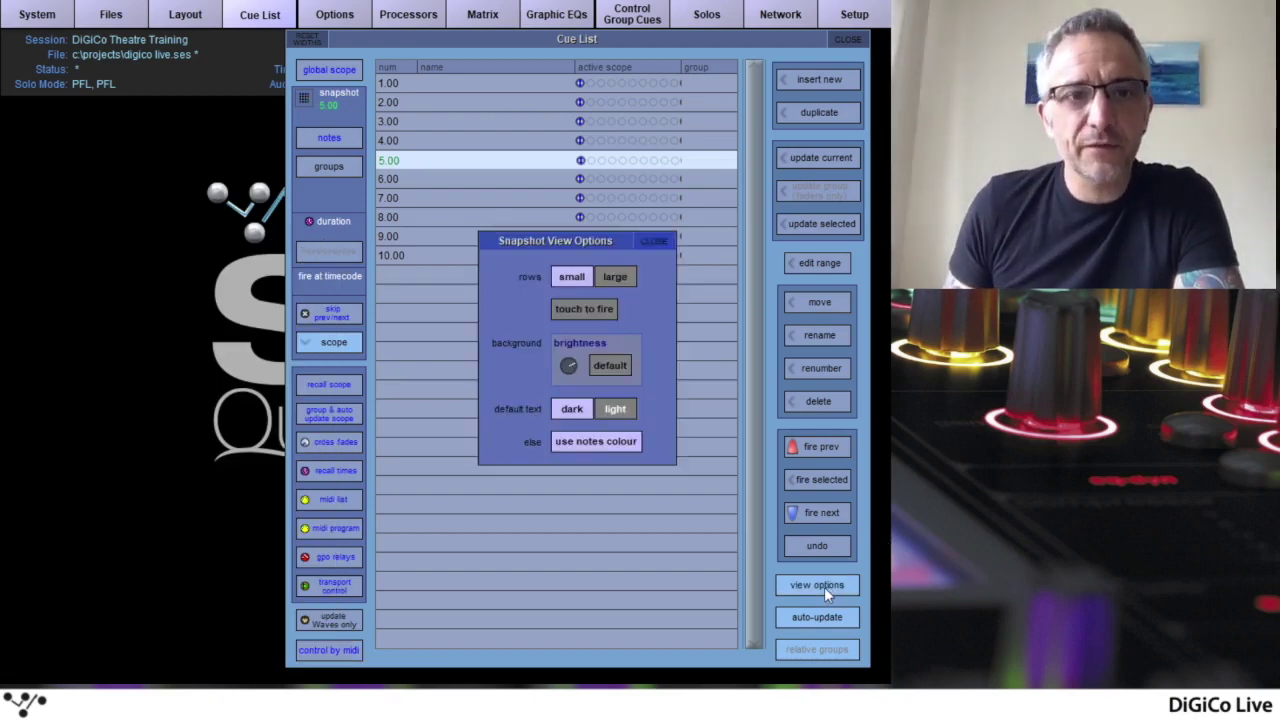
click(622, 277)
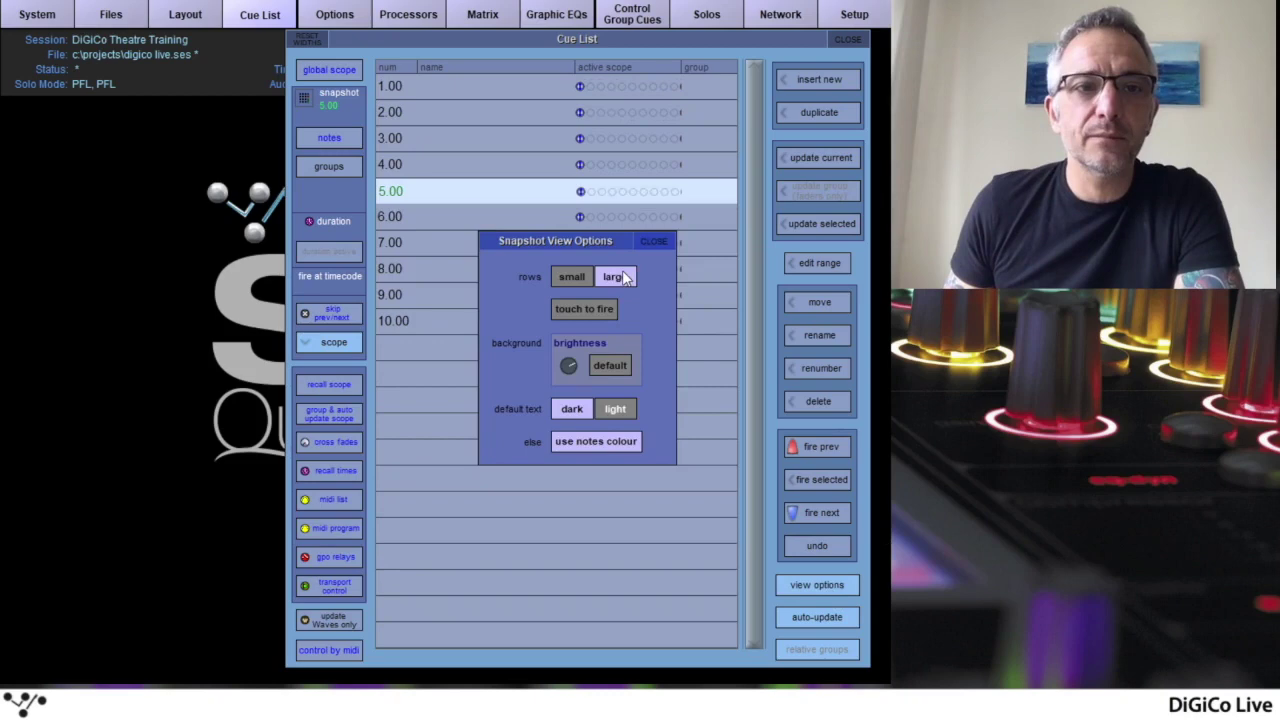
click(572, 277)
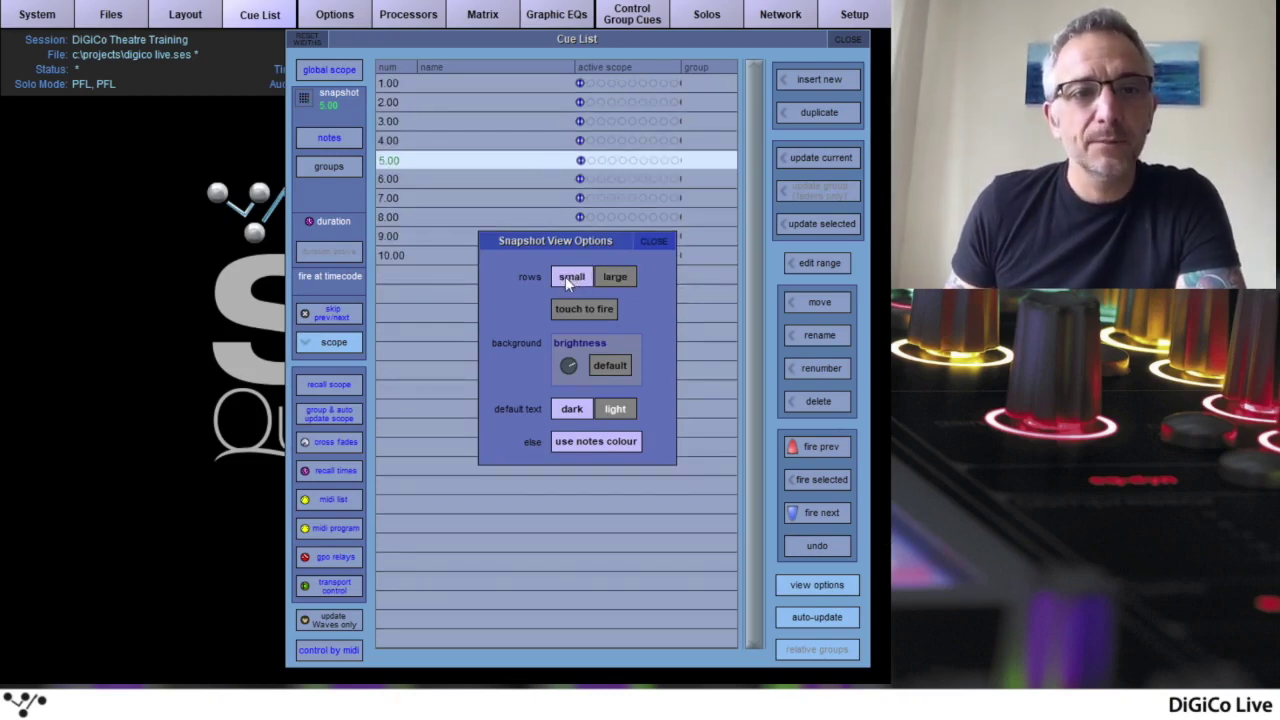
click(652, 241)
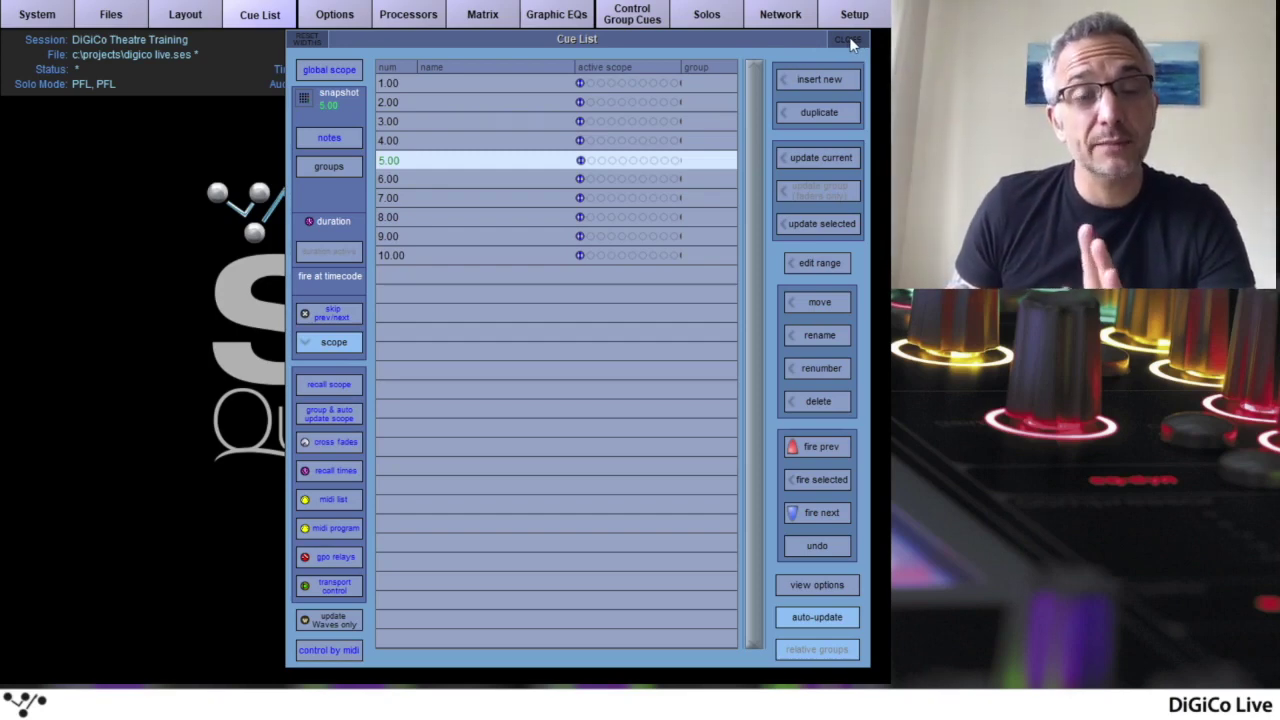
click(847, 41)
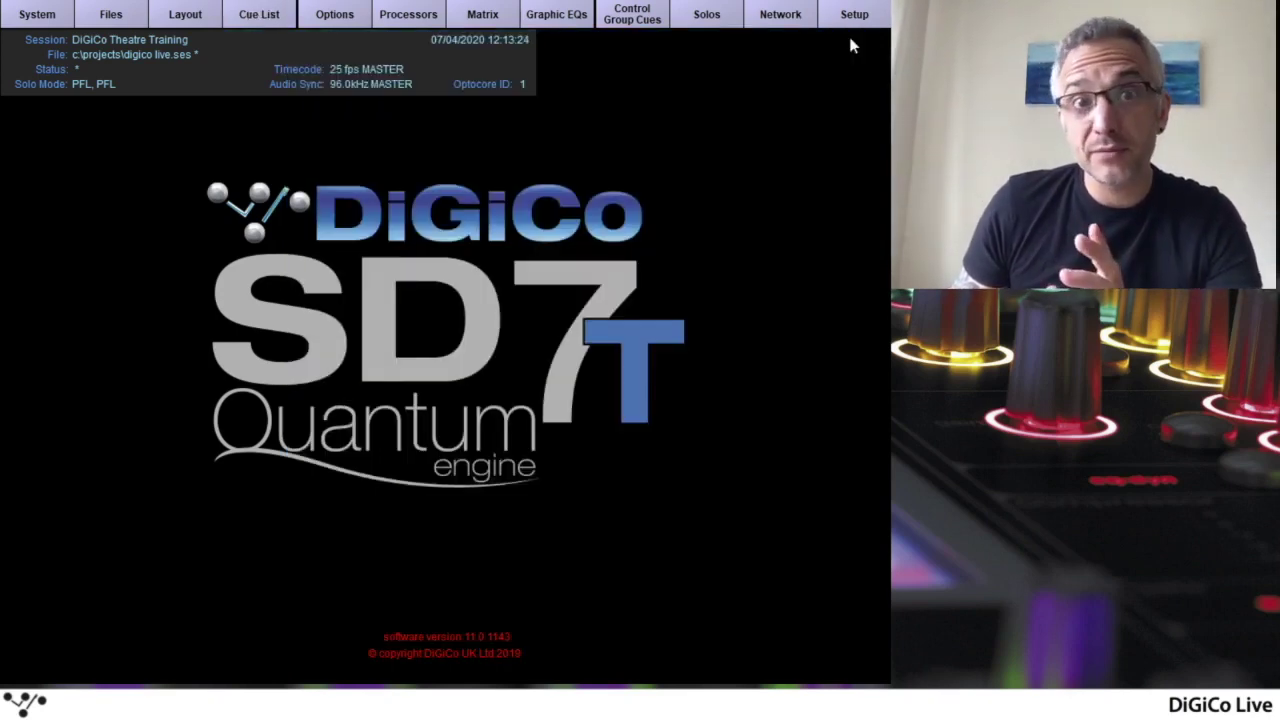